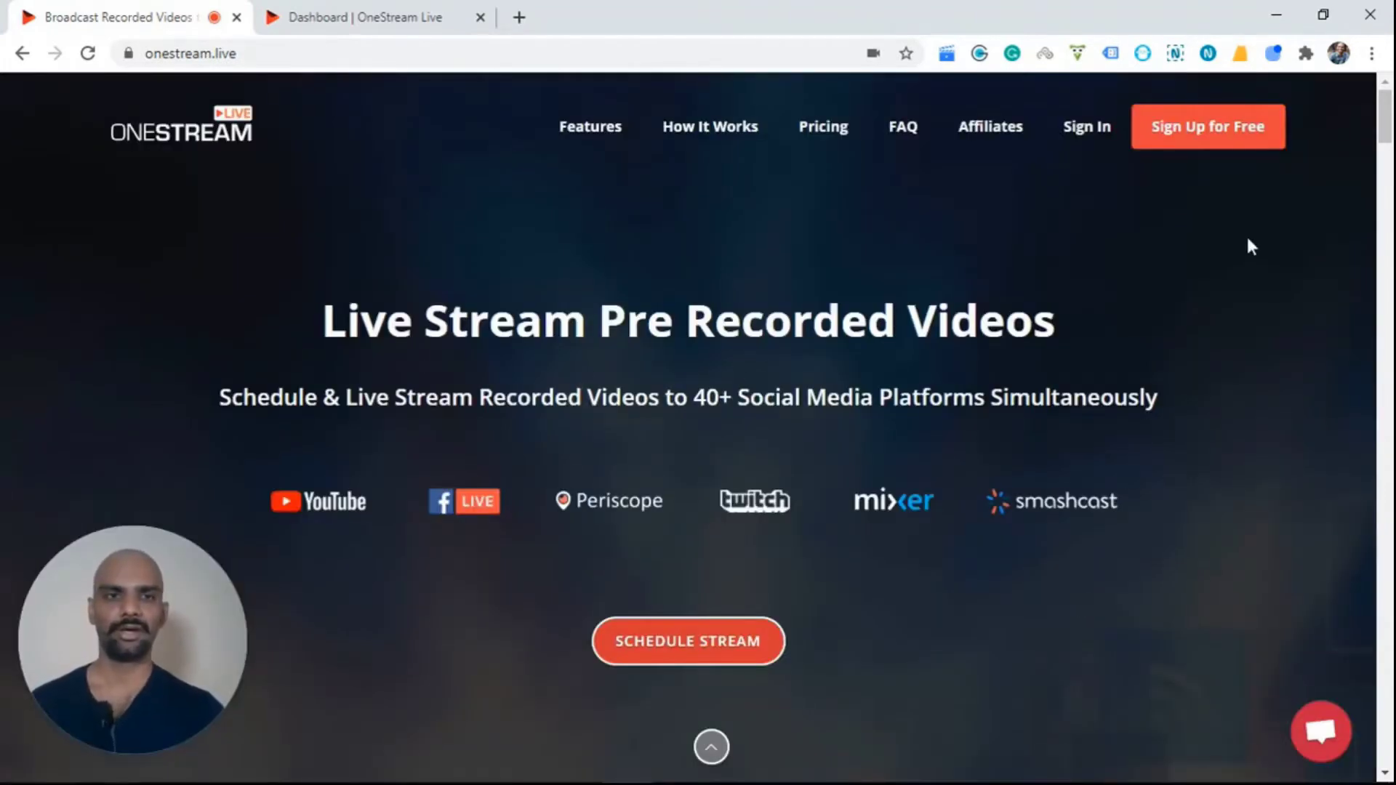
{"action": "left_click_drag", "start_coordinate": [1386, 121], "coordinate": [1385, 481]}
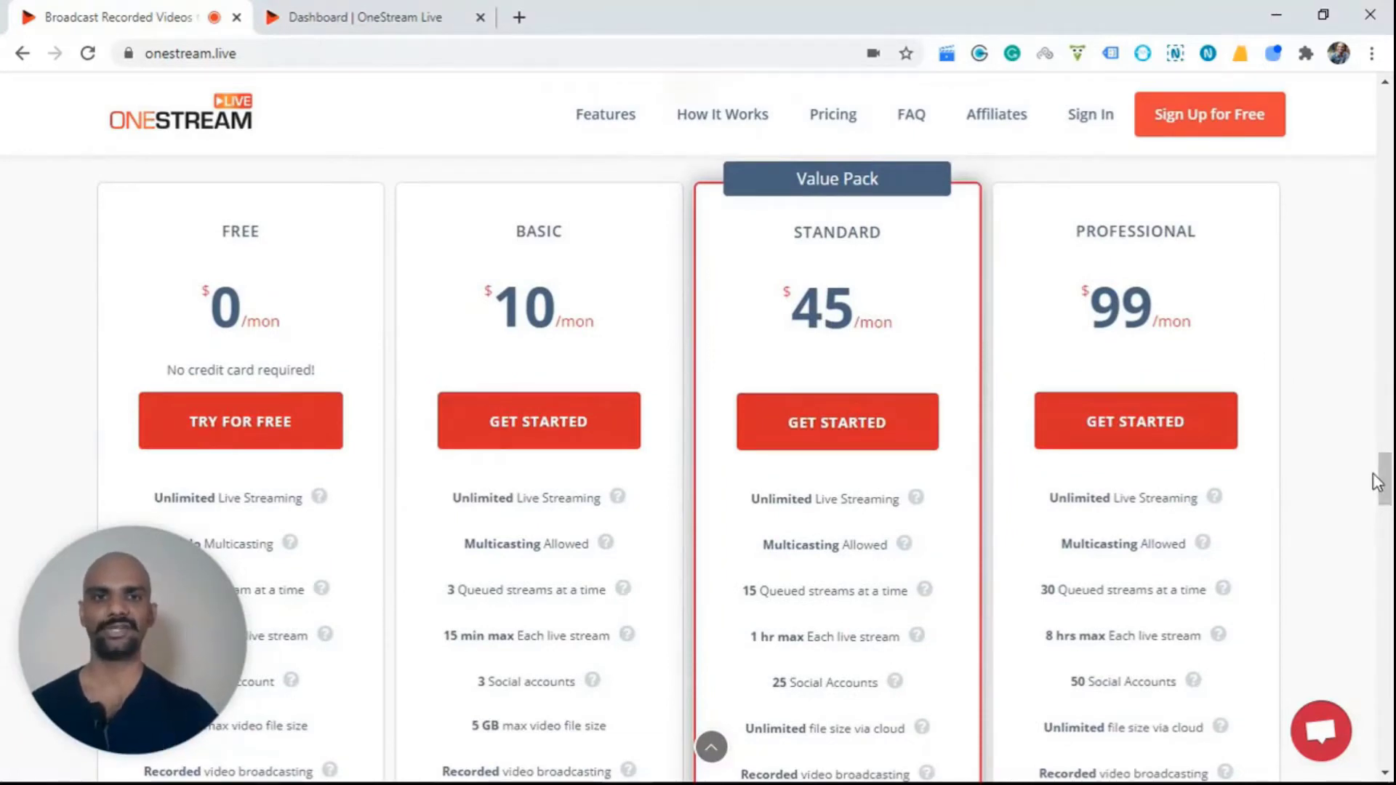
Scroll the homepage down to the Free, Basic, Standard and Professional pricing tiers.
{"action": "left_click", "coordinate": [712, 749]}
{"action": "left_click", "coordinate": [863, 742]}
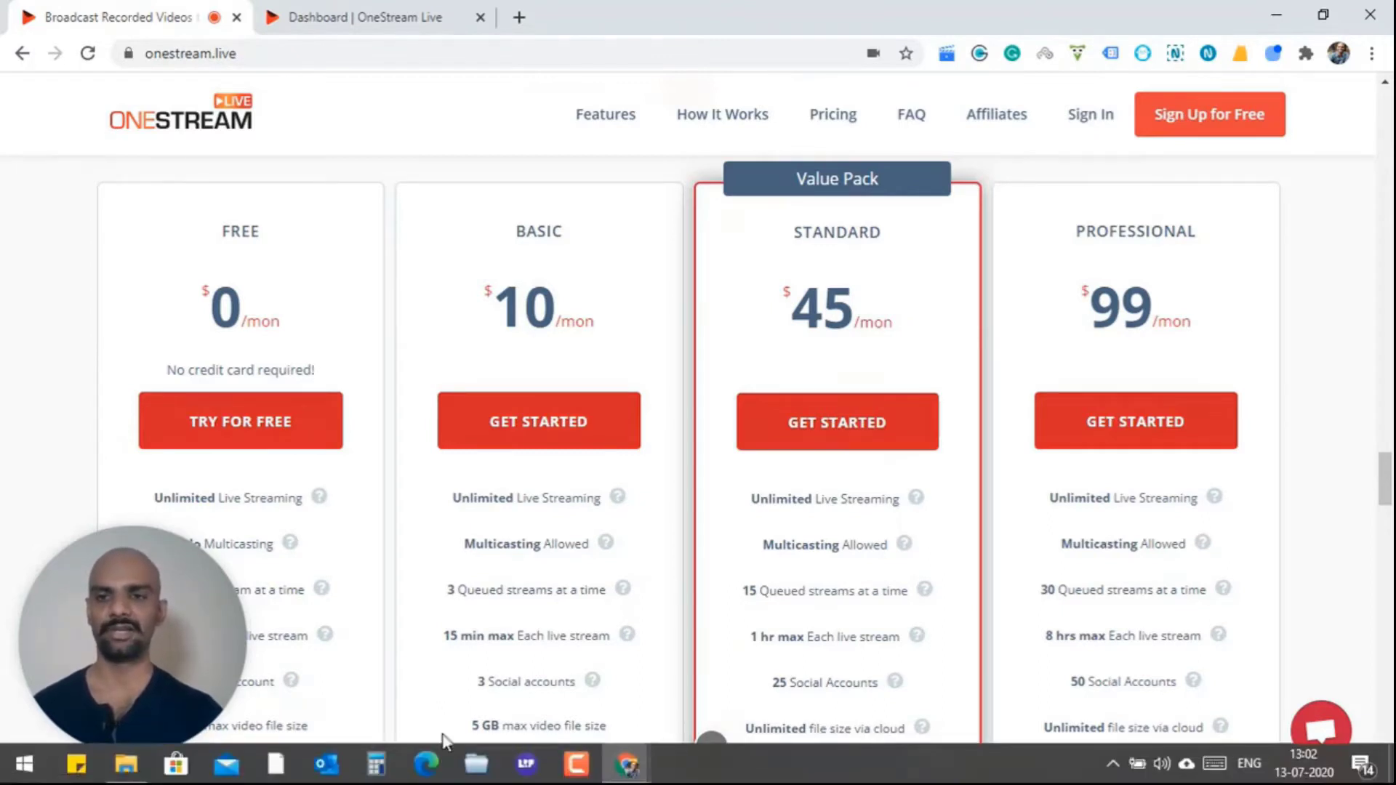
{"action": "left_click", "coordinate": [82, 764]}
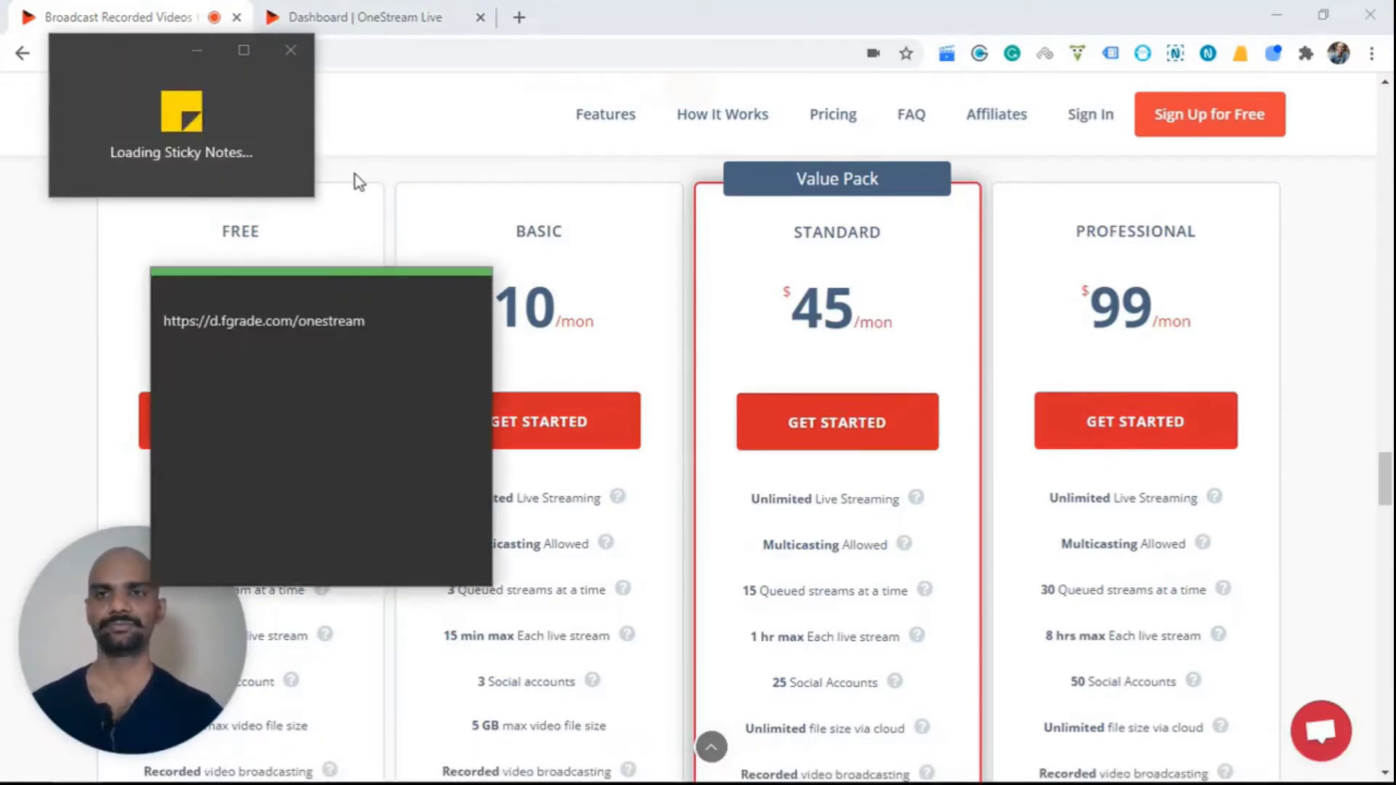
{"action": "left_click_drag", "start_coordinate": [396, 290], "coordinate": [843, 69]}
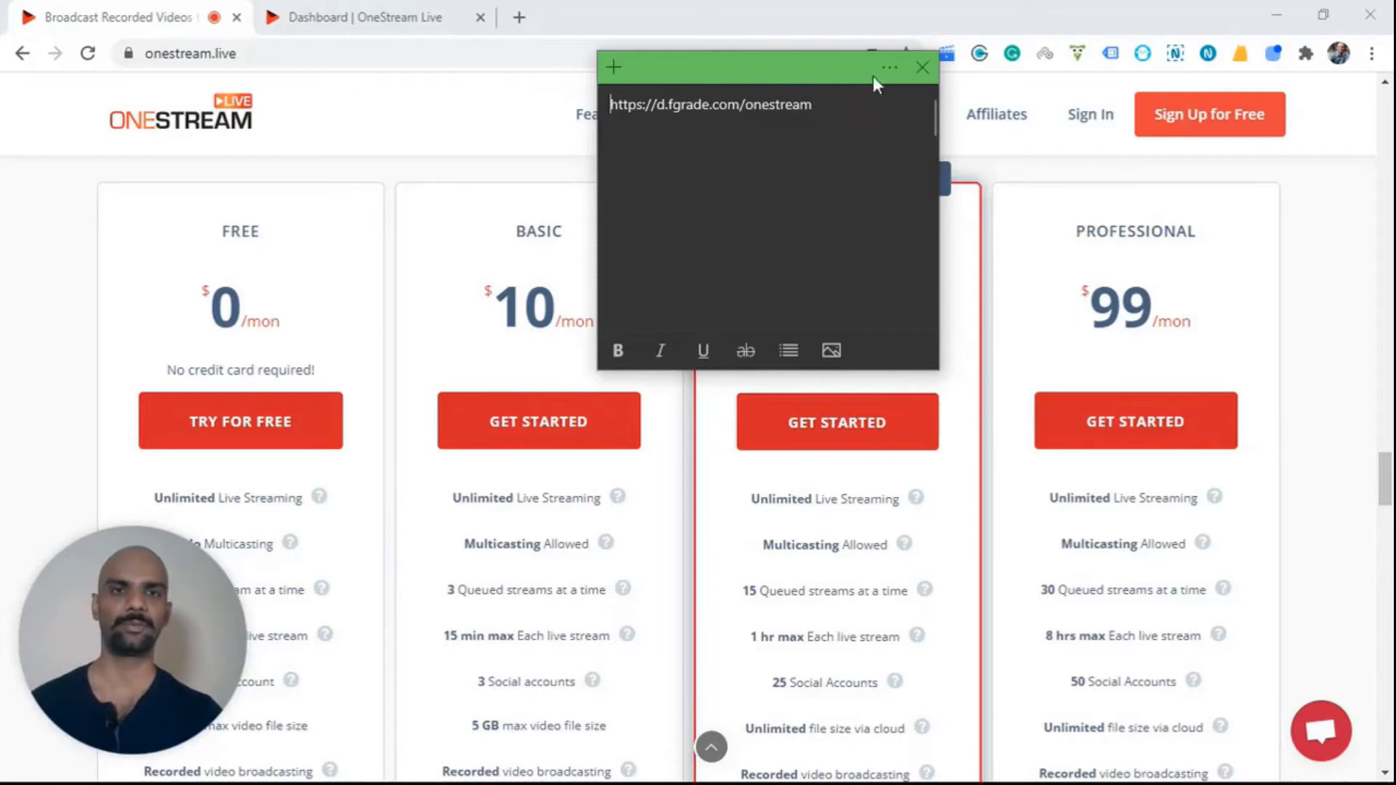
{"action": "left_click", "coordinate": [927, 67]}
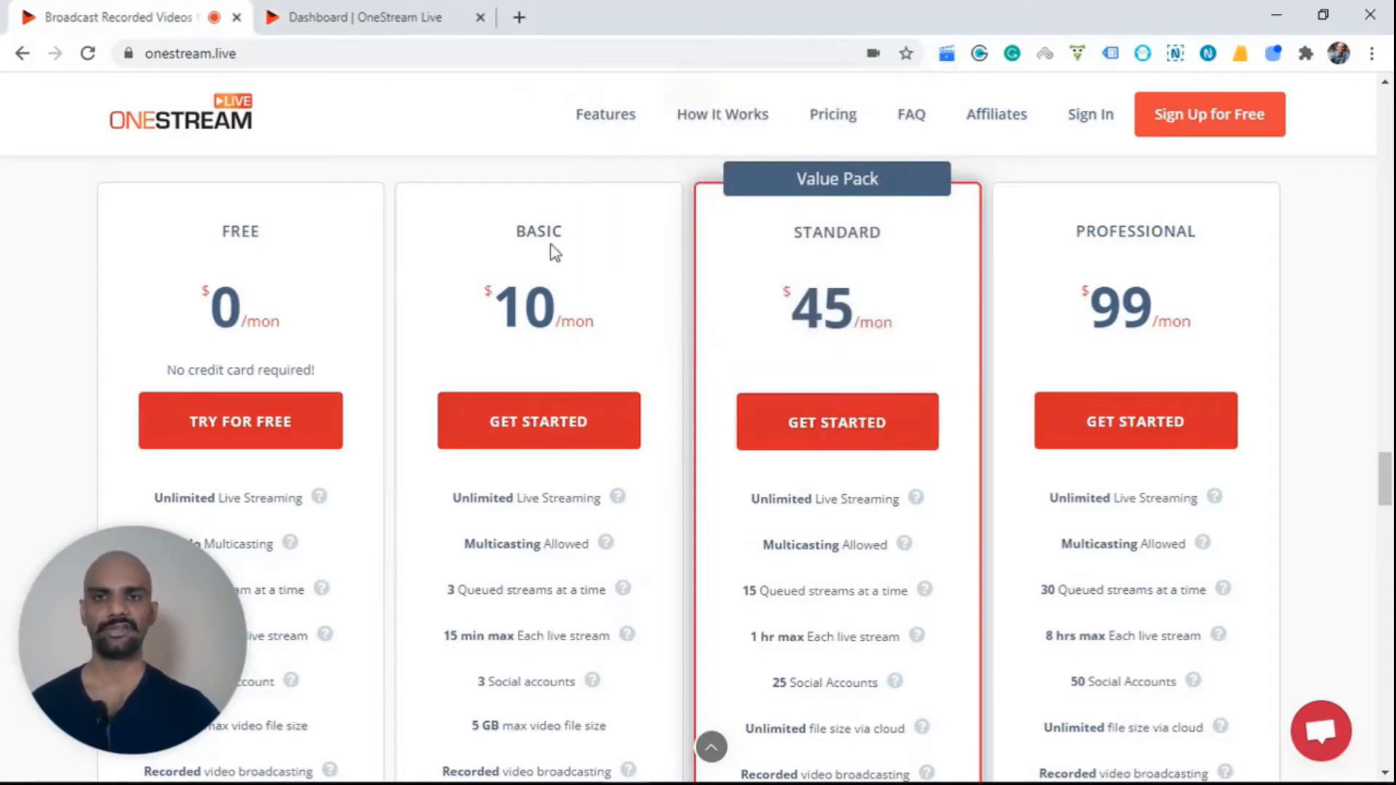
From the Dashboard's Accounts page, pick Custom RTMP and begin naming it 'RTMP on a Facebook Group'.
{"action": "left_click", "coordinate": [393, 15]}
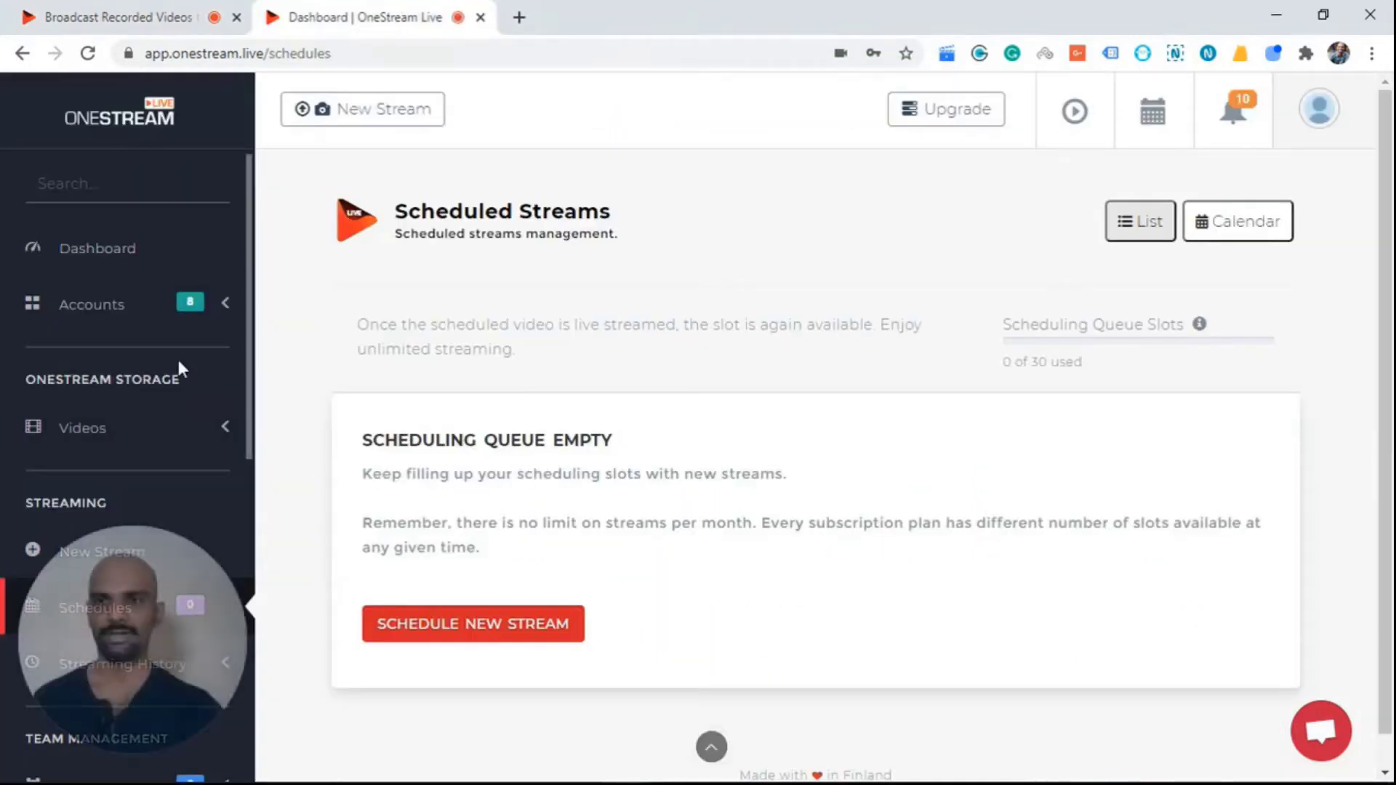
{"action": "left_click", "coordinate": [149, 306]}
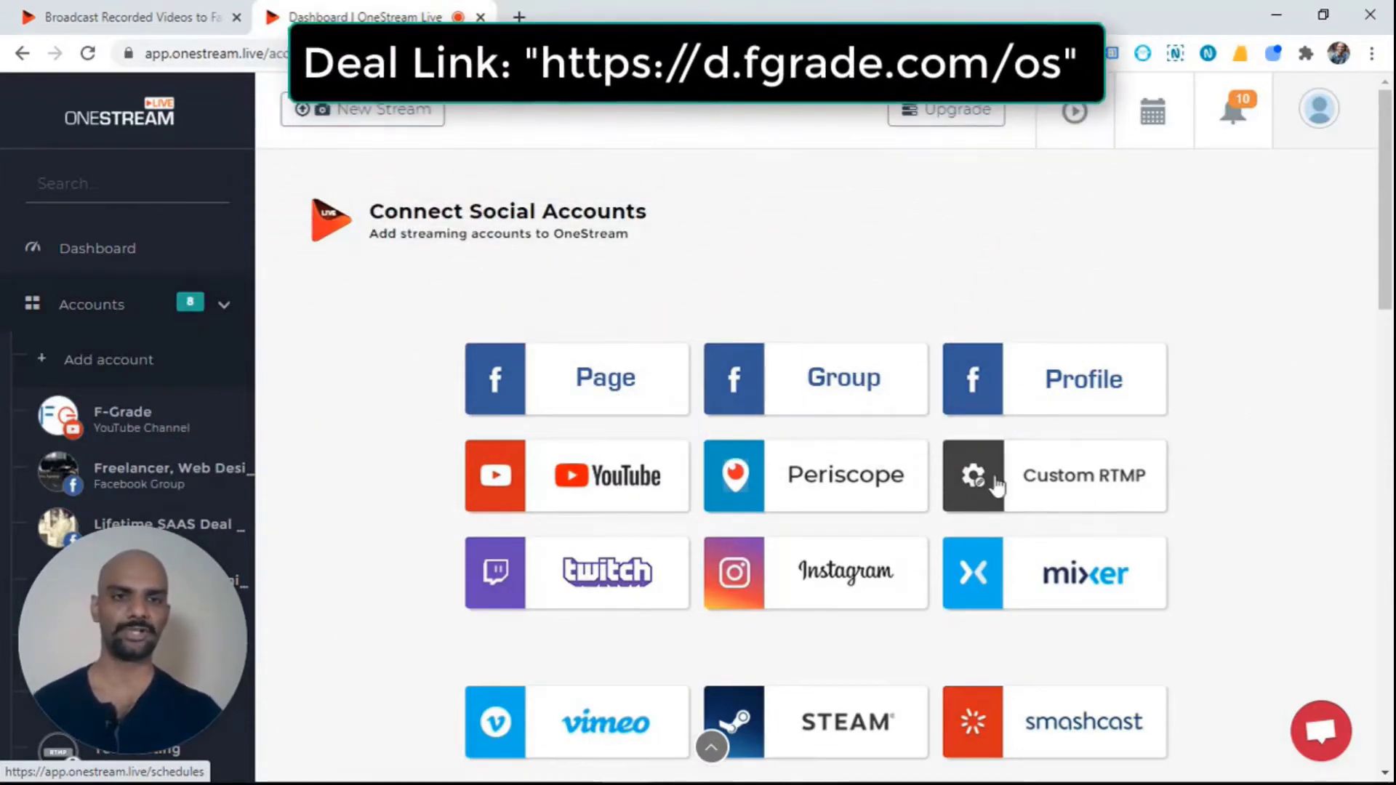
{"action": "left_click", "coordinate": [1078, 478]}
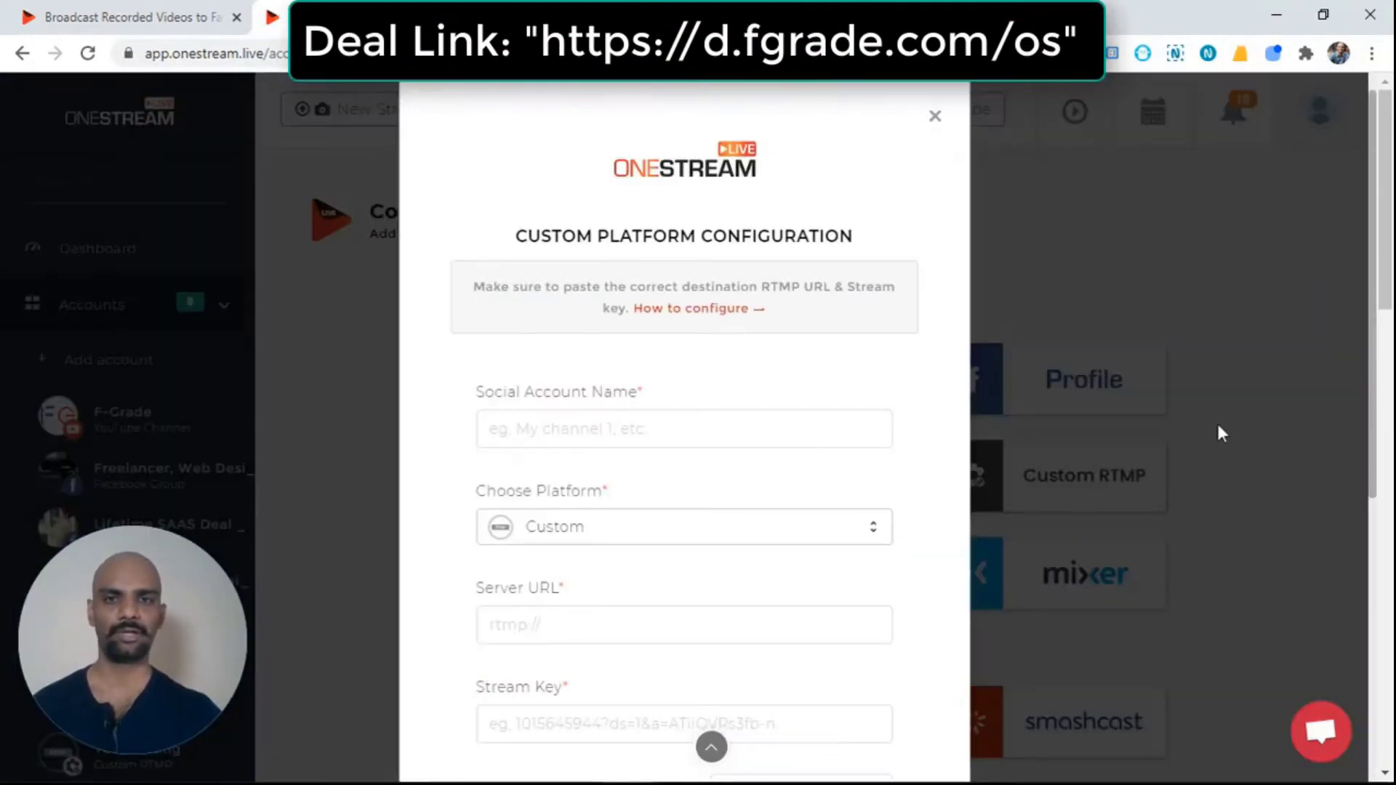
{"action": "left_click", "coordinate": [832, 432]}
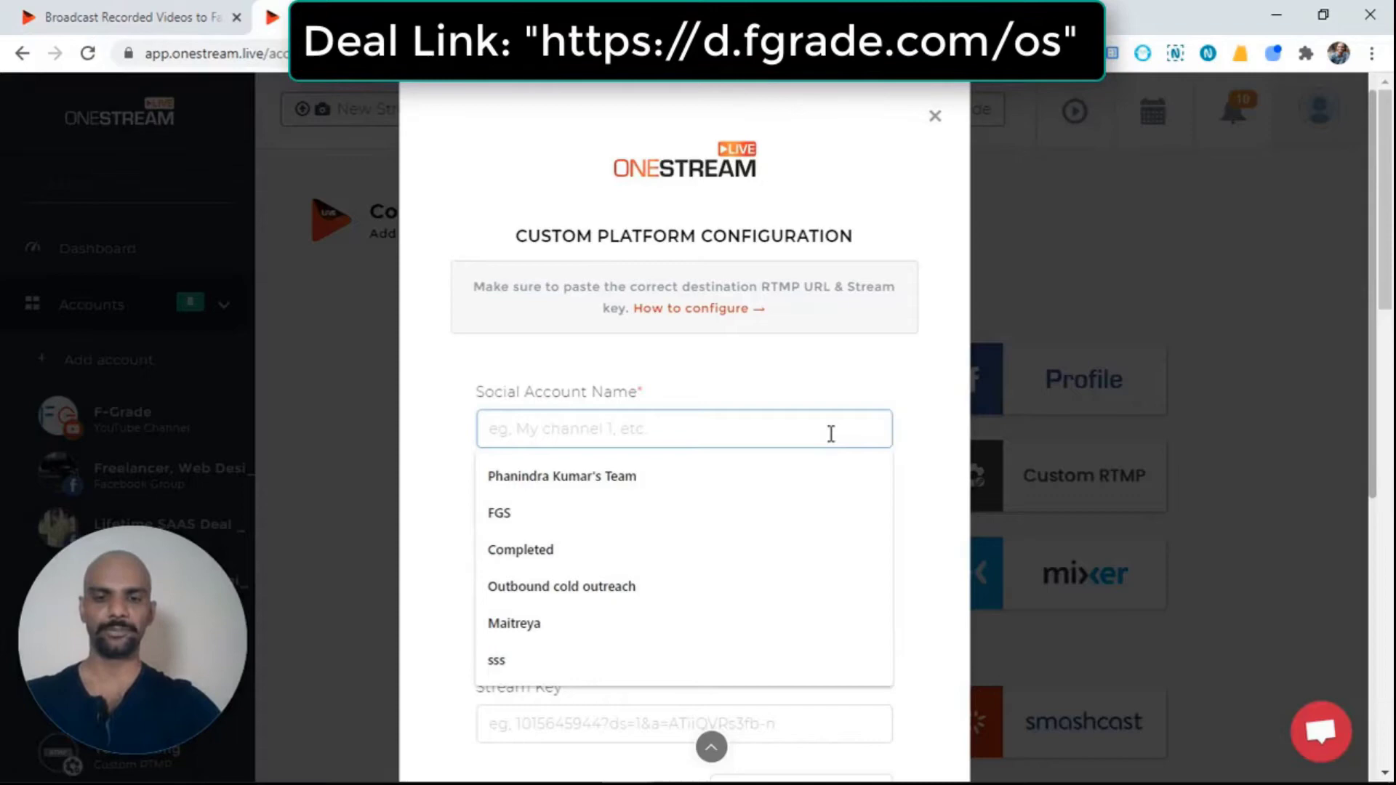
{"action": "type", "text": "P"}
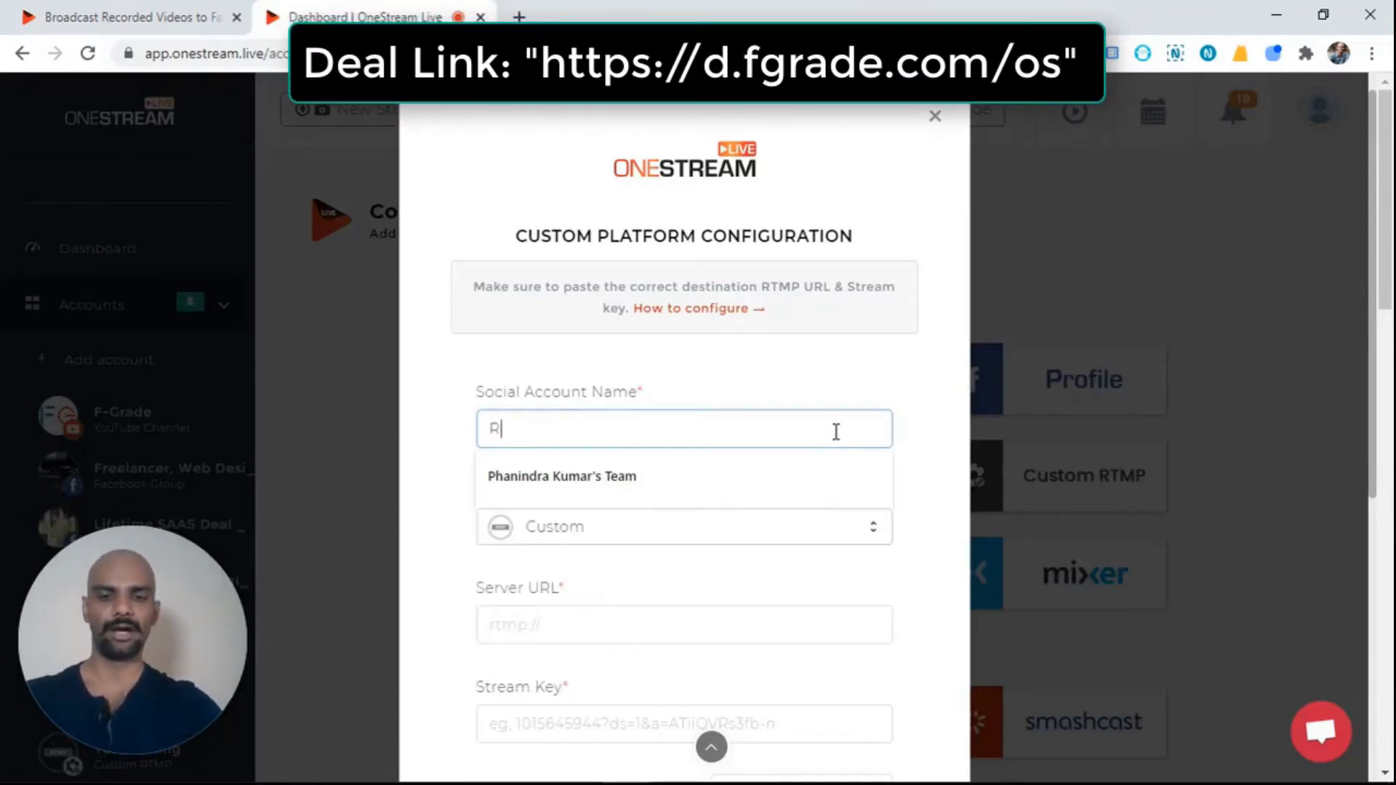
{"action": "type", "text": "TMP on"}
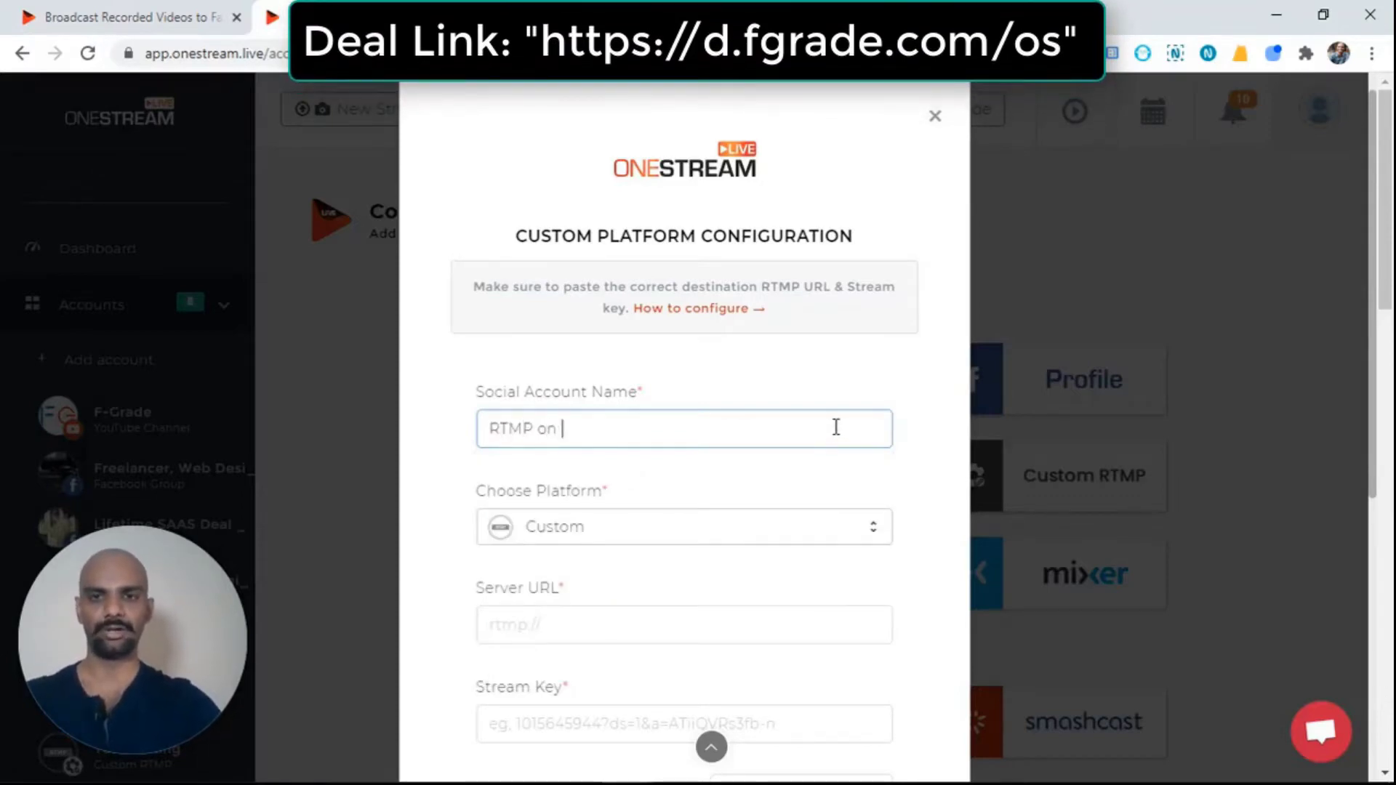
{"action": "type", "text": "a Faceboo"}
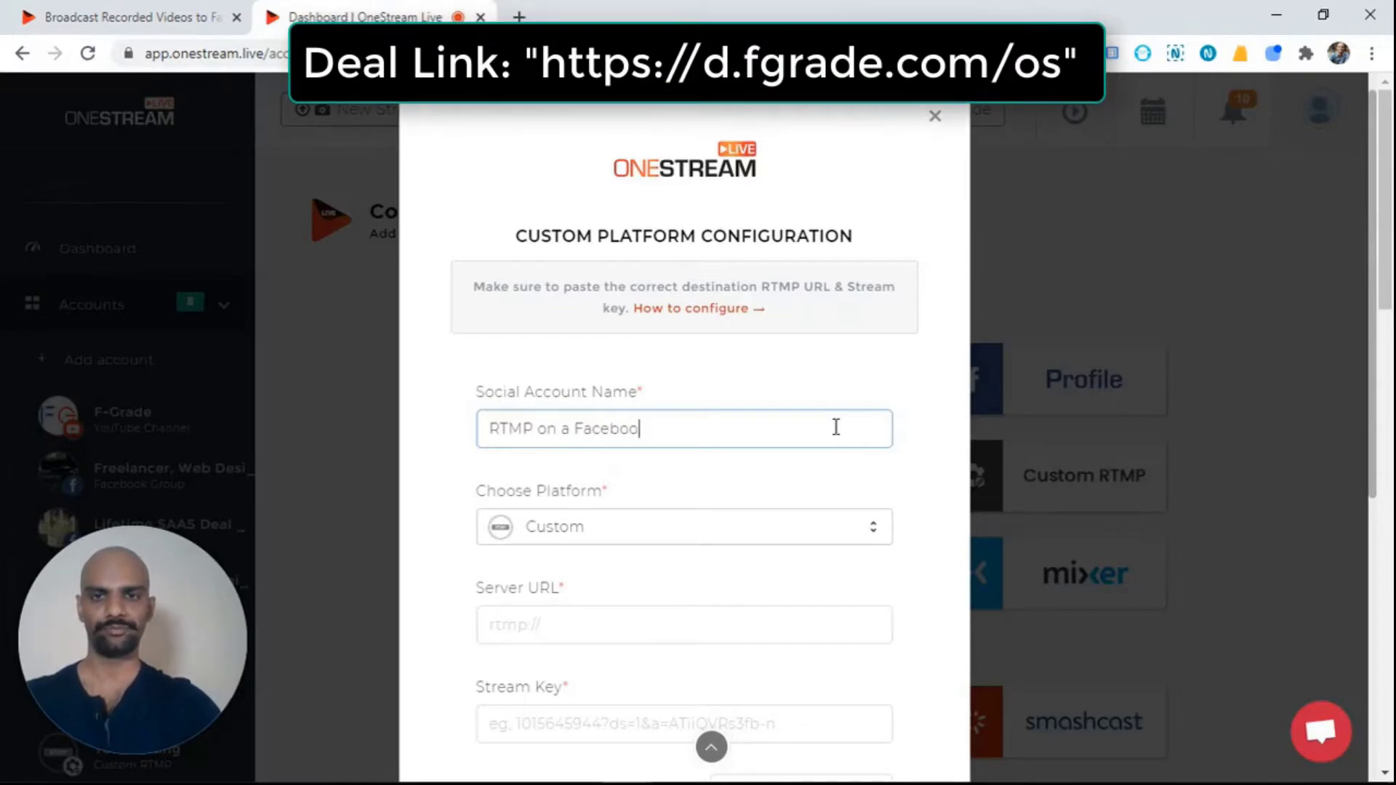
{"action": "type", "text": "k Group"}
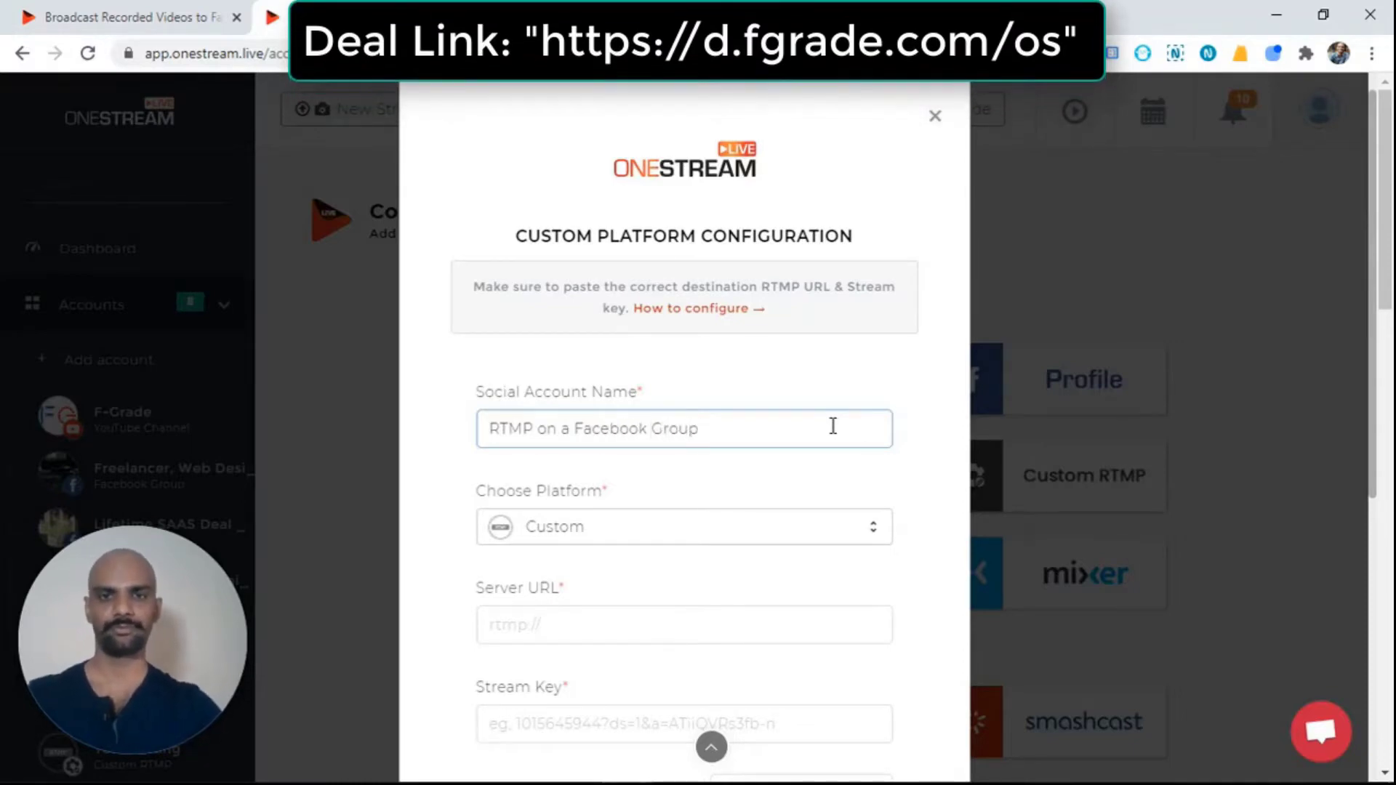
Bring the Facebook window forward, search 'yelil', and open the YeLIL group result.
{"action": "left_click", "coordinate": [629, 763]}
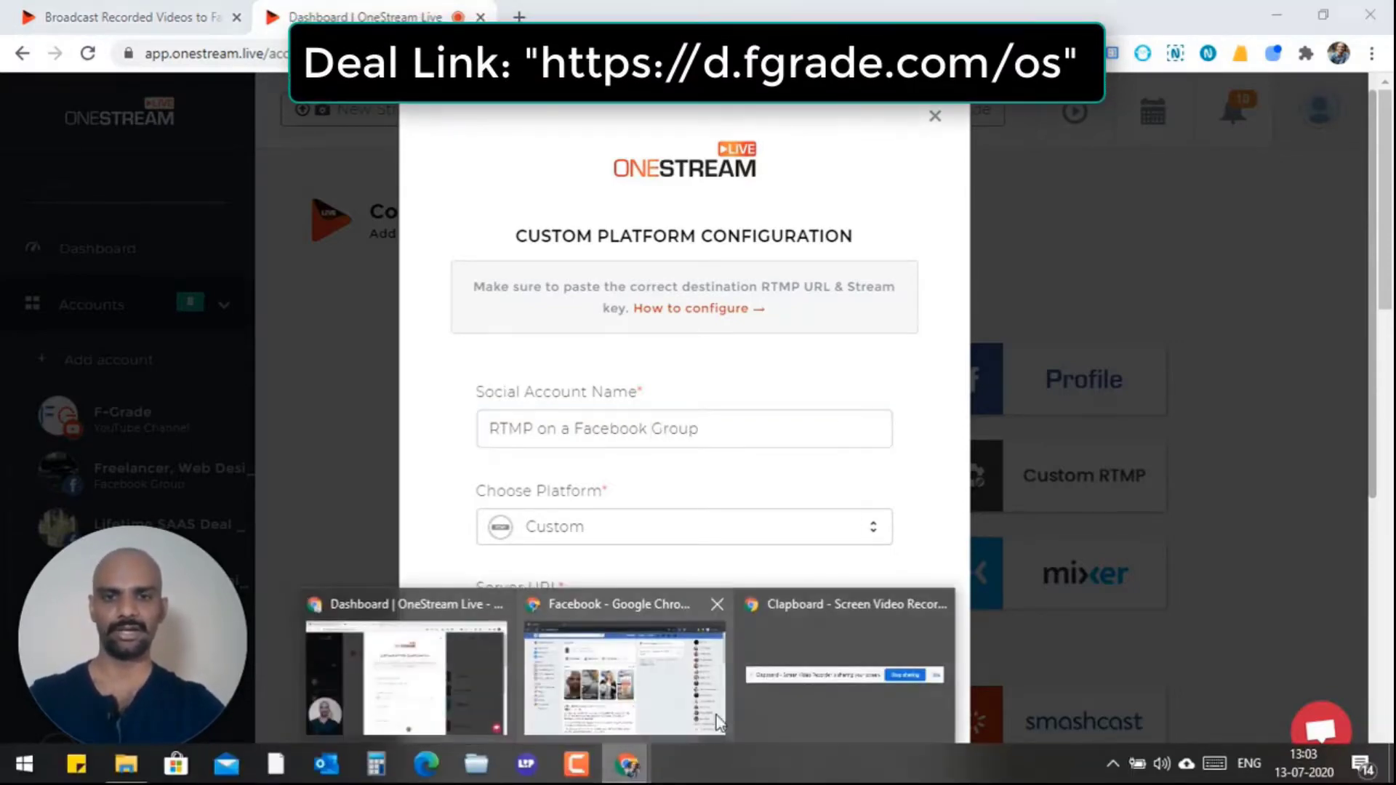
{"action": "left_click", "coordinate": [624, 682]}
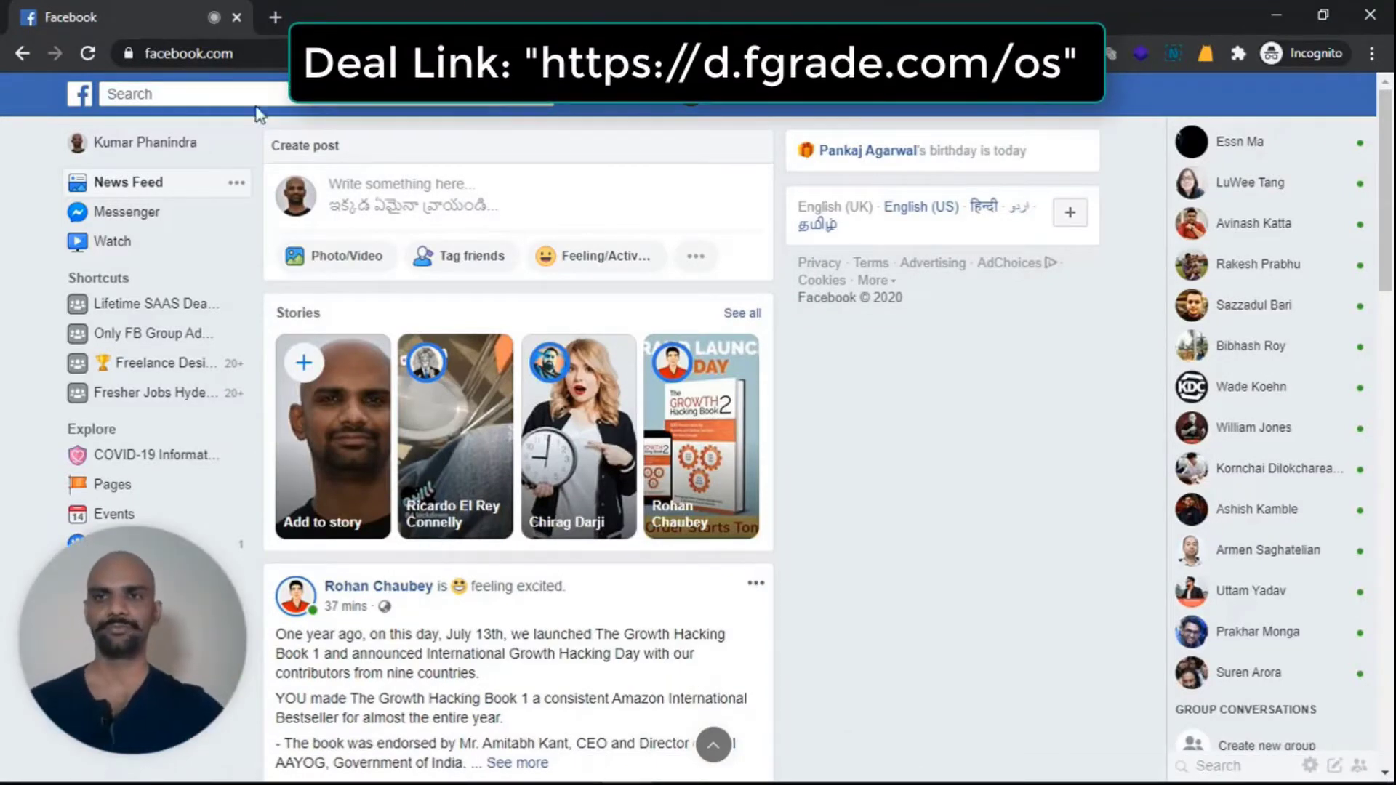
{"action": "left_click", "coordinate": [196, 94]}
{"action": "type", "text": "yeli"}
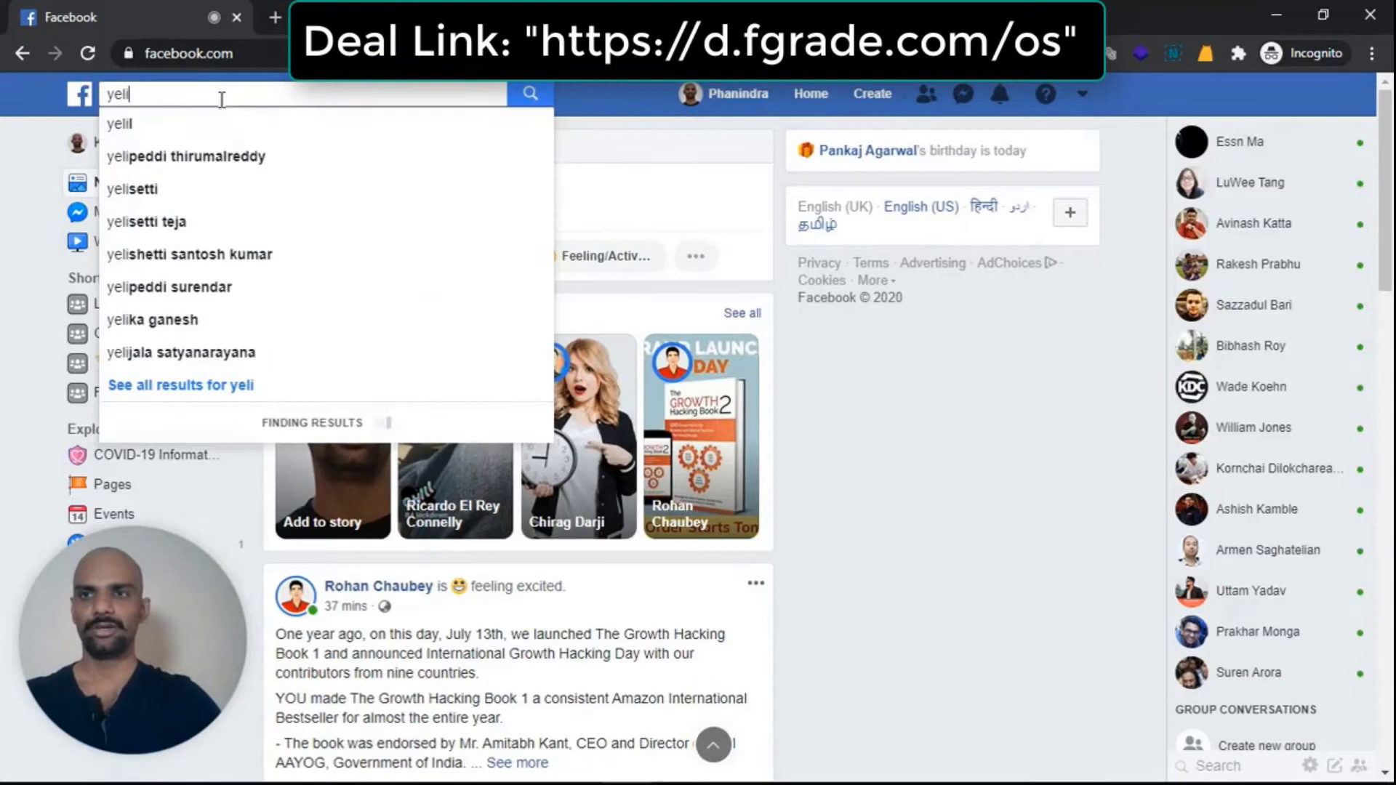
{"action": "left_click", "coordinate": [218, 122]}
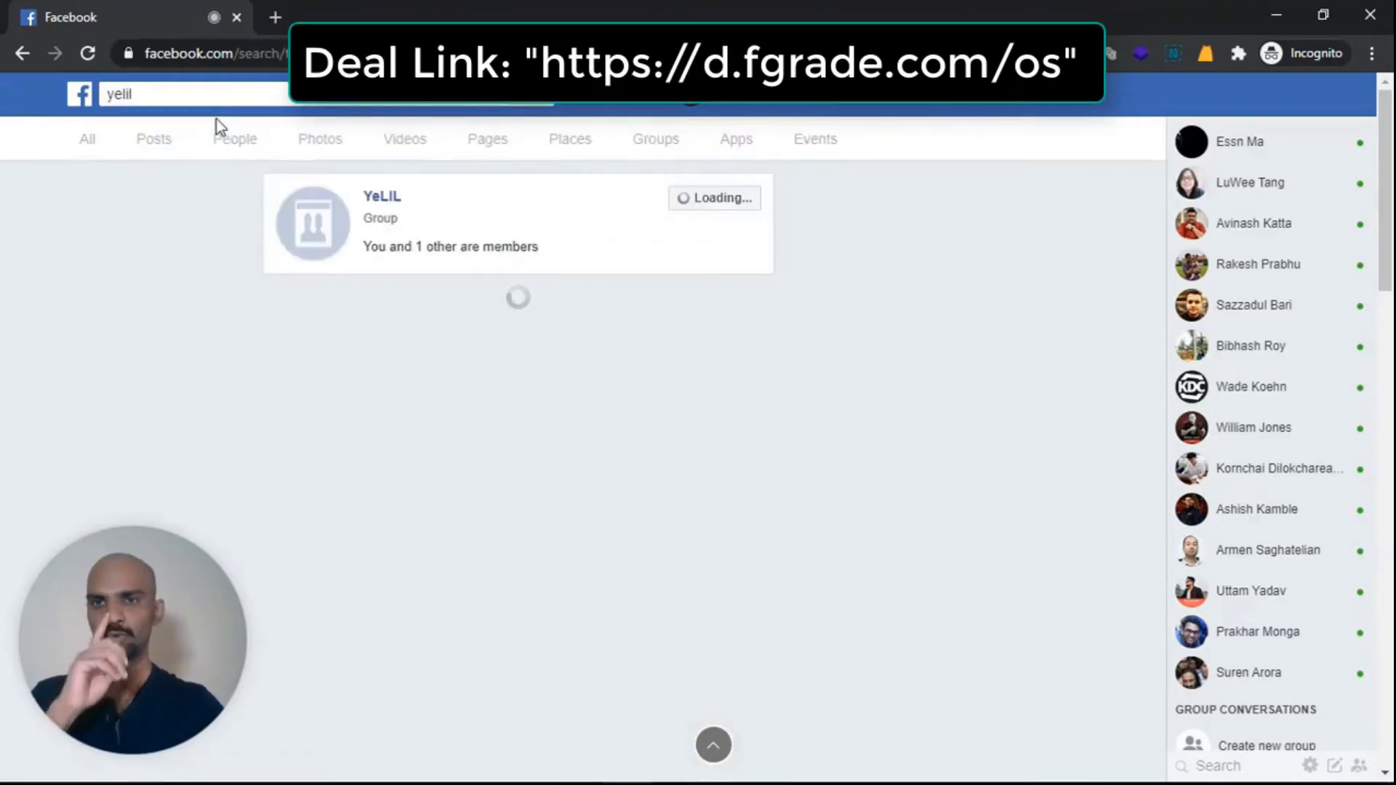
{"action": "left_click", "coordinate": [382, 198]}
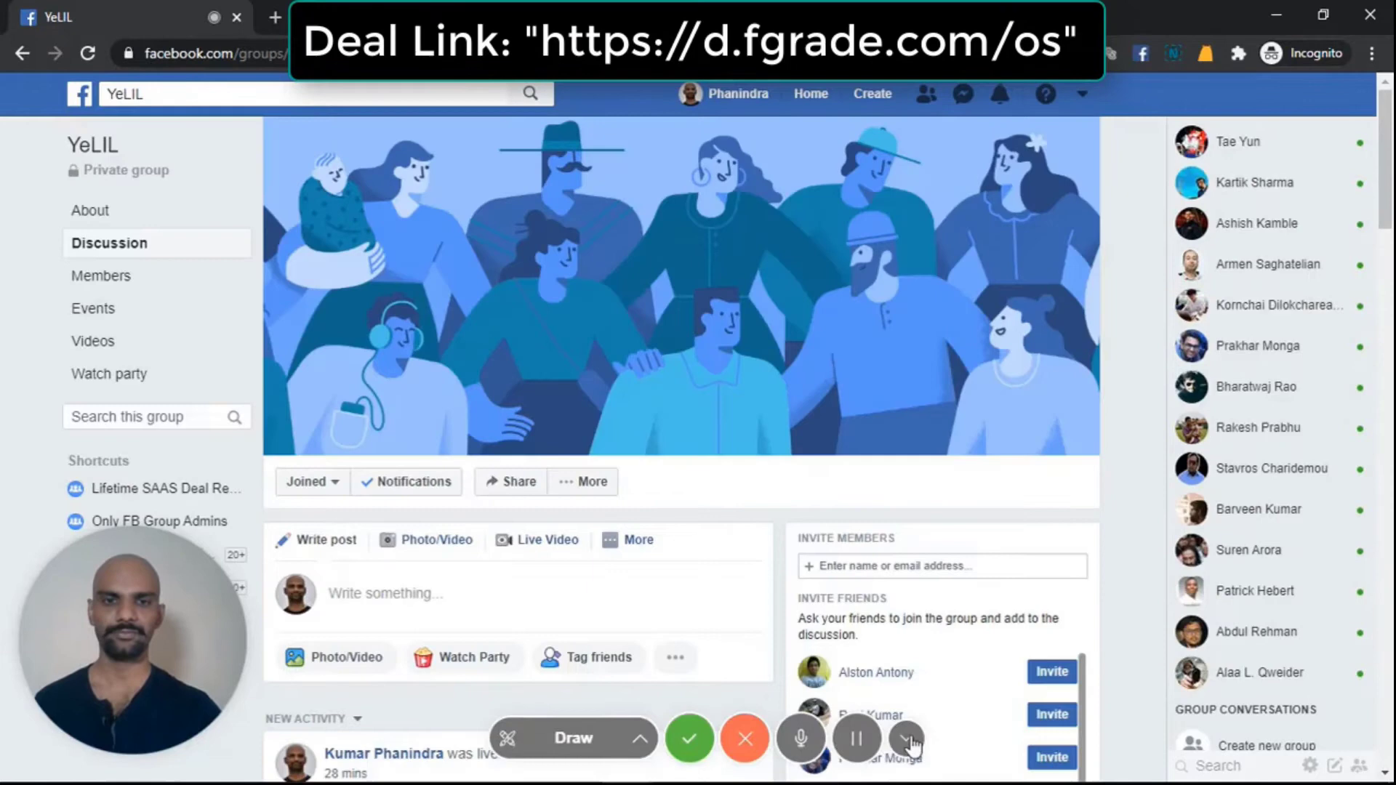
{"action": "scroll", "coordinate": [698, 437], "scroll_direction": "down", "scroll_amount": 1}
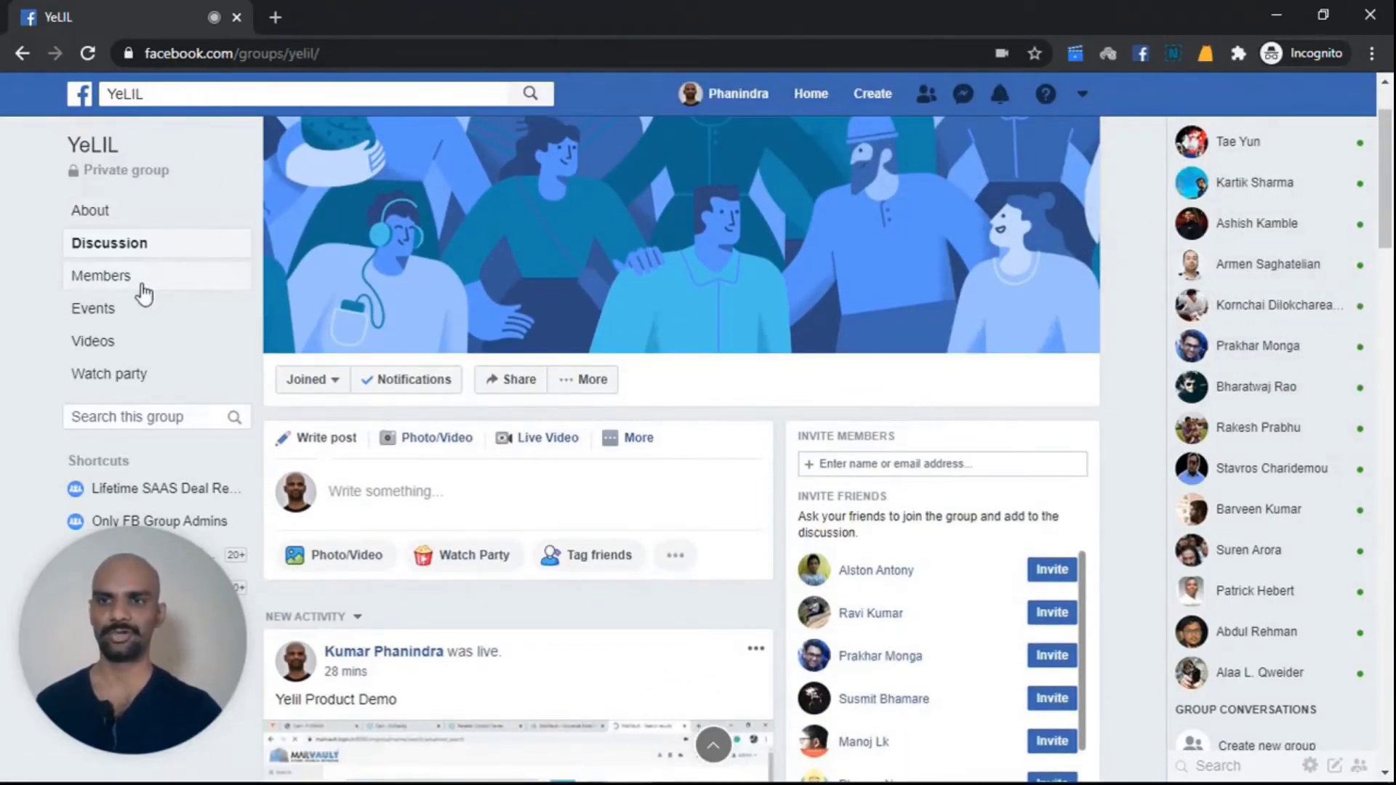
{"action": "scroll", "coordinate": [172, 267], "scroll_direction": "up", "scroll_amount": 1}
{"action": "left_click", "coordinate": [98, 278]}
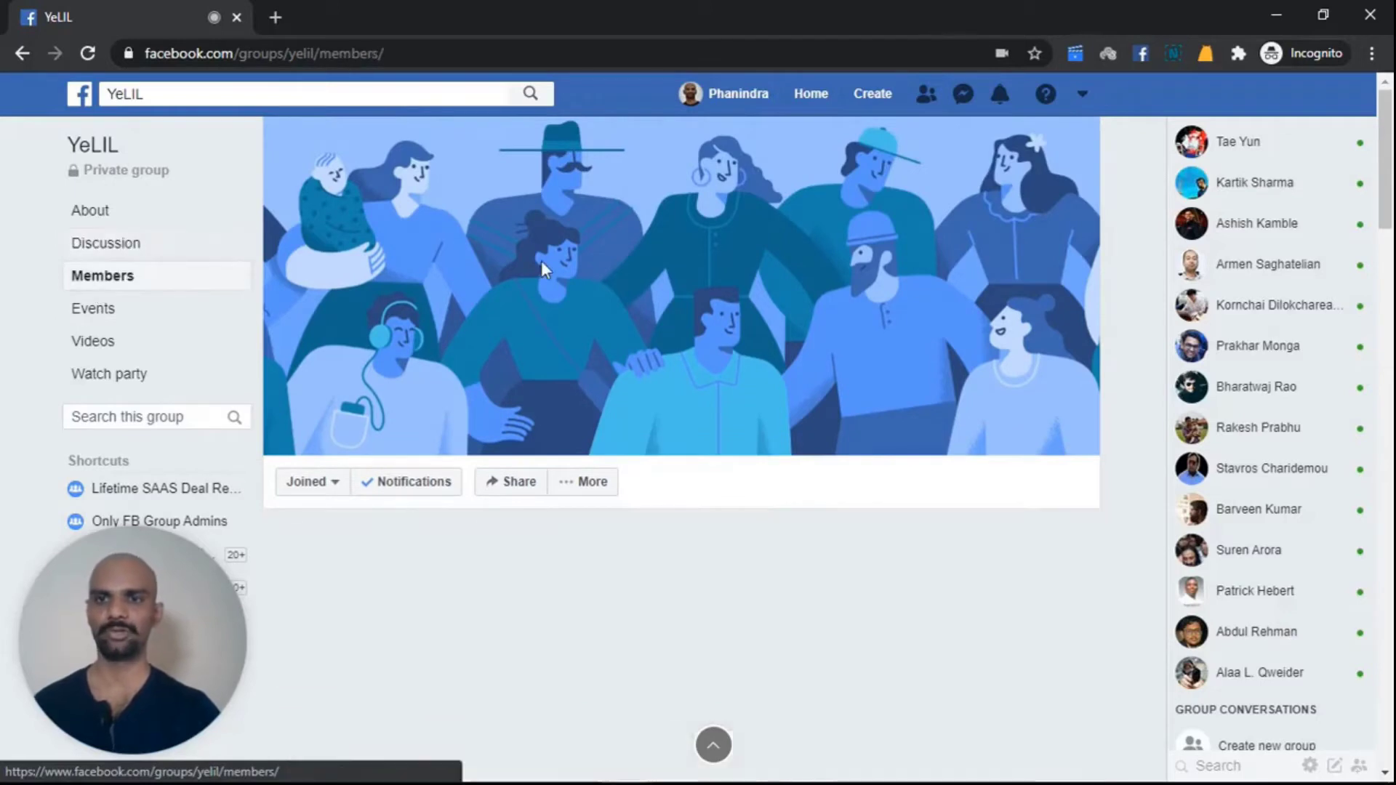
{"action": "scroll", "coordinate": [771, 409], "scroll_direction": "down", "scroll_amount": 2}
{"action": "scroll", "coordinate": [771, 422], "scroll_direction": "down", "scroll_amount": 1}
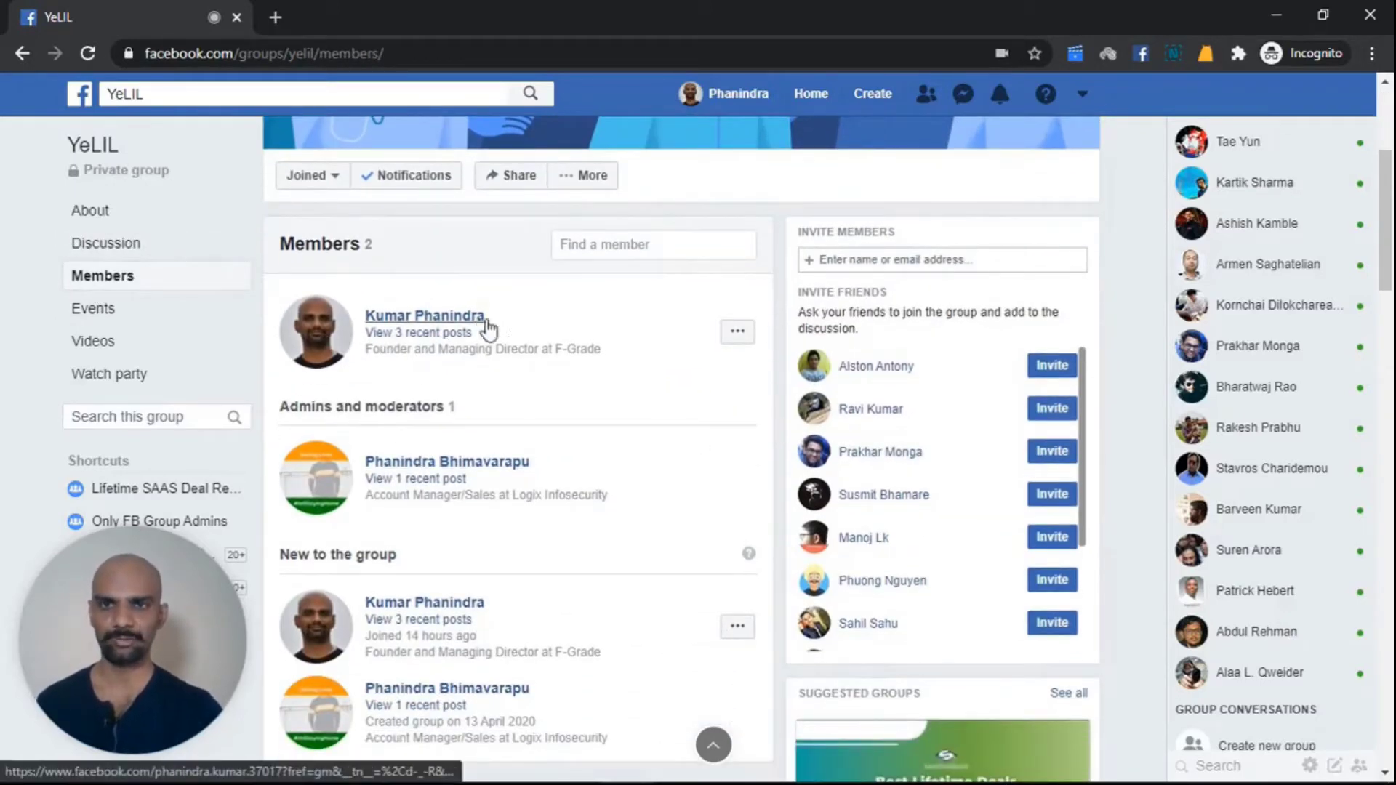
{"action": "scroll", "coordinate": [691, 477], "scroll_direction": "down", "scroll_amount": 2}
{"action": "scroll", "coordinate": [468, 412], "scroll_direction": "up", "scroll_amount": 1}
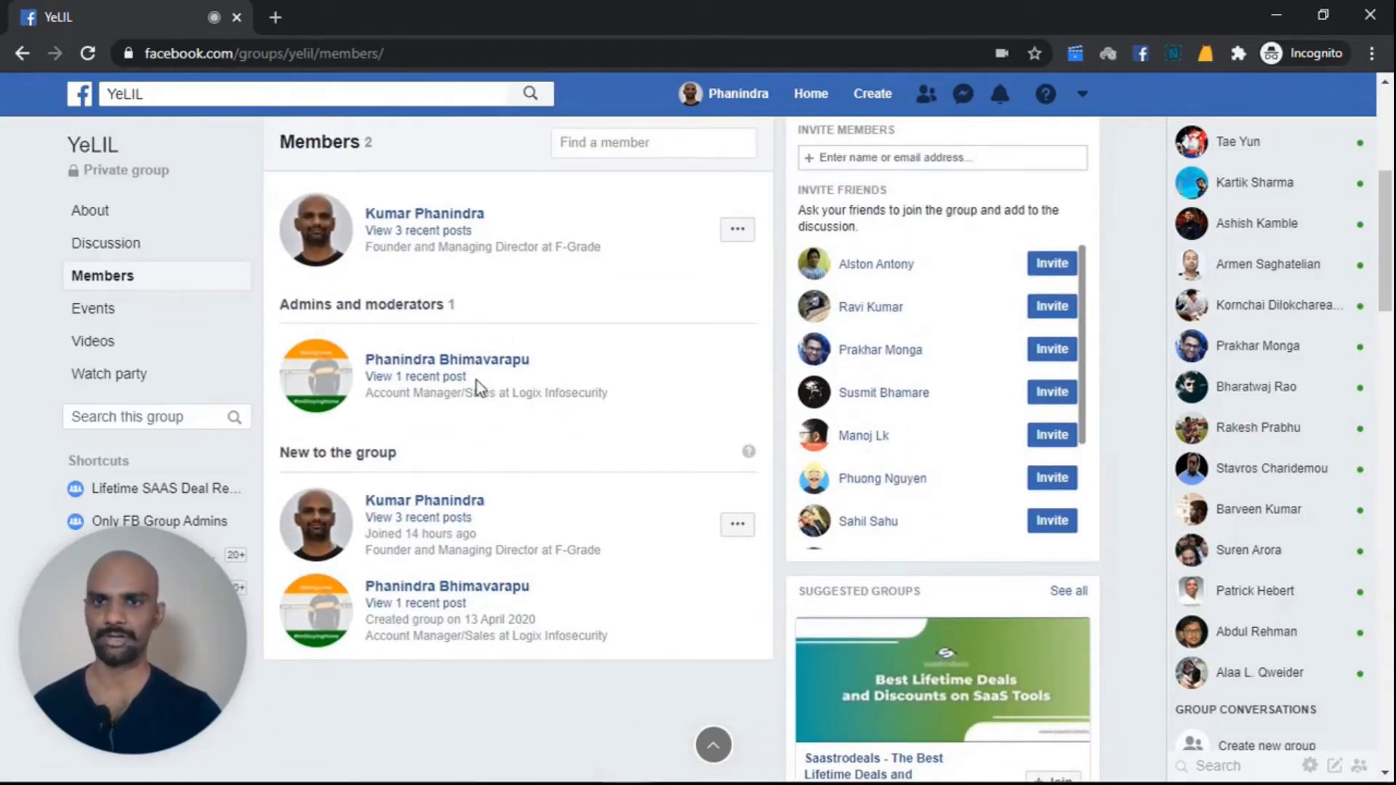
{"action": "left_click_drag", "start_coordinate": [476, 387], "coordinate": [363, 364]}
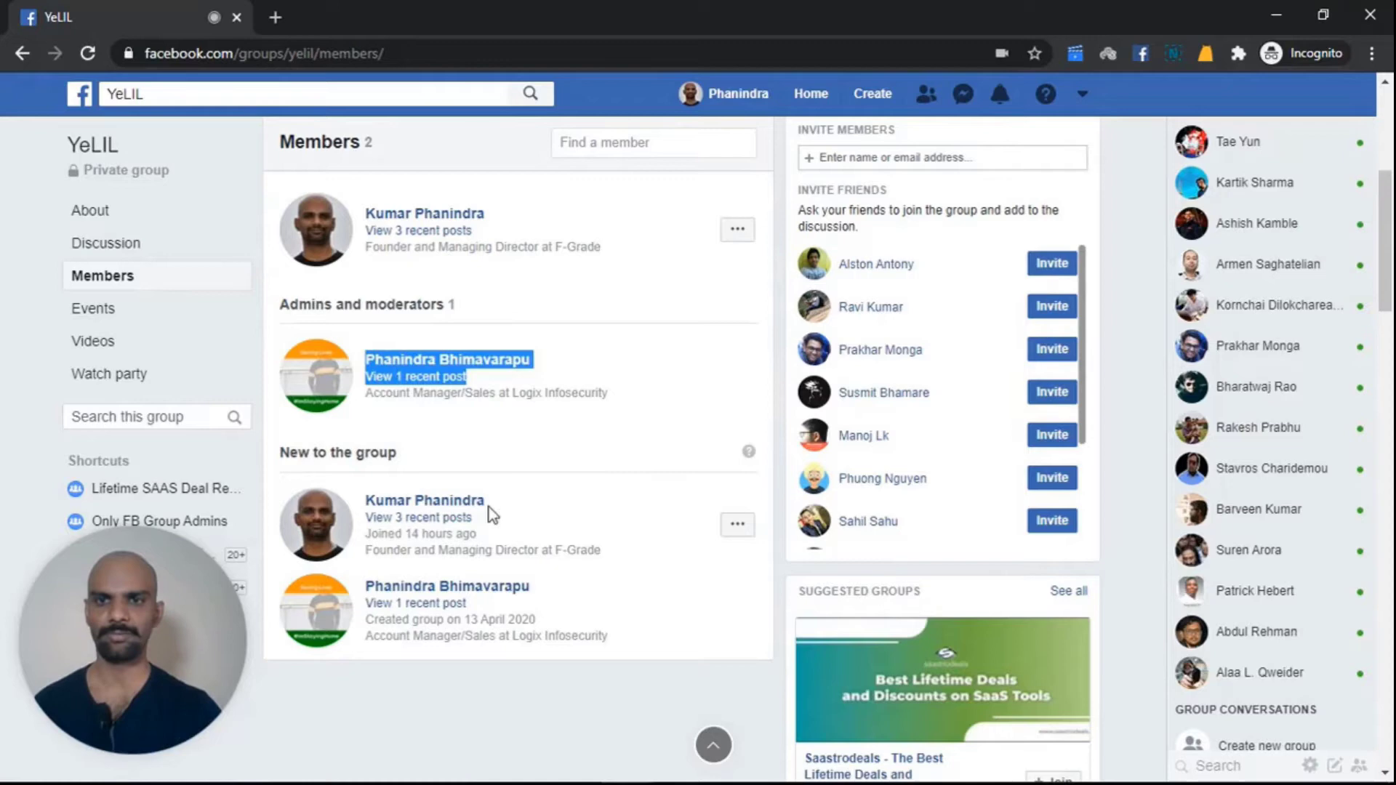
{"action": "scroll", "coordinate": [689, 418], "scroll_direction": "up", "scroll_amount": 3}
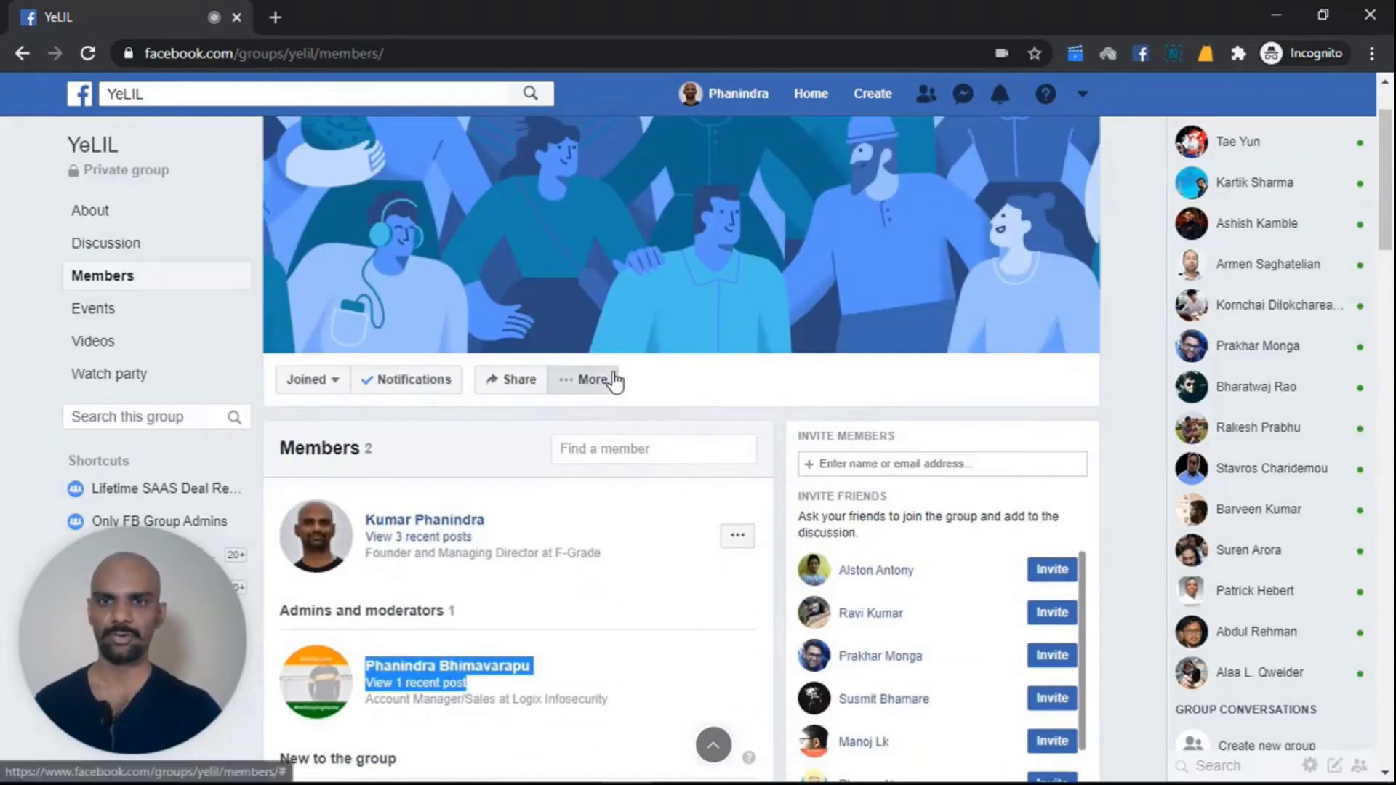
{"action": "left_click", "coordinate": [593, 378]}
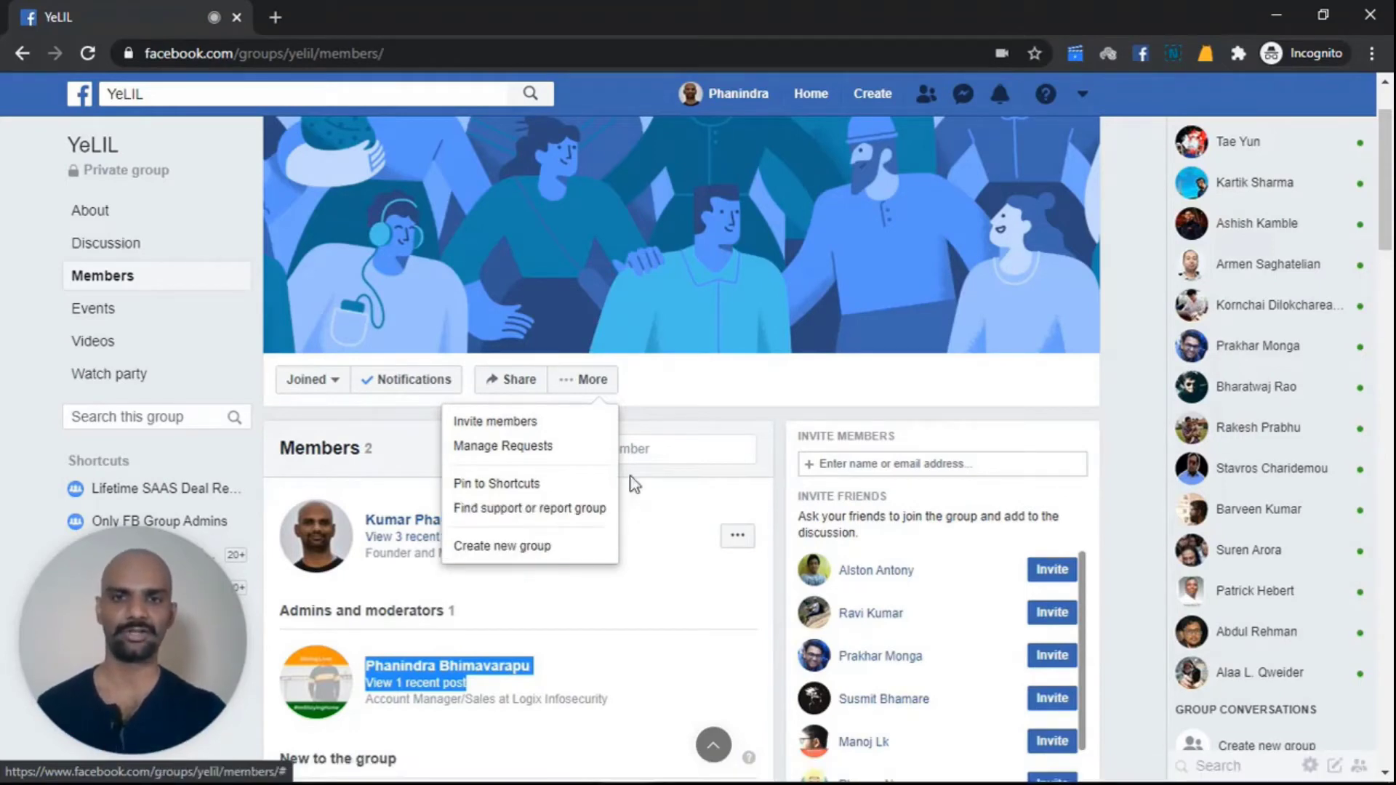
{"action": "left_click", "coordinate": [676, 414]}
{"action": "scroll", "coordinate": [195, 323], "scroll_direction": "up", "scroll_amount": 3}
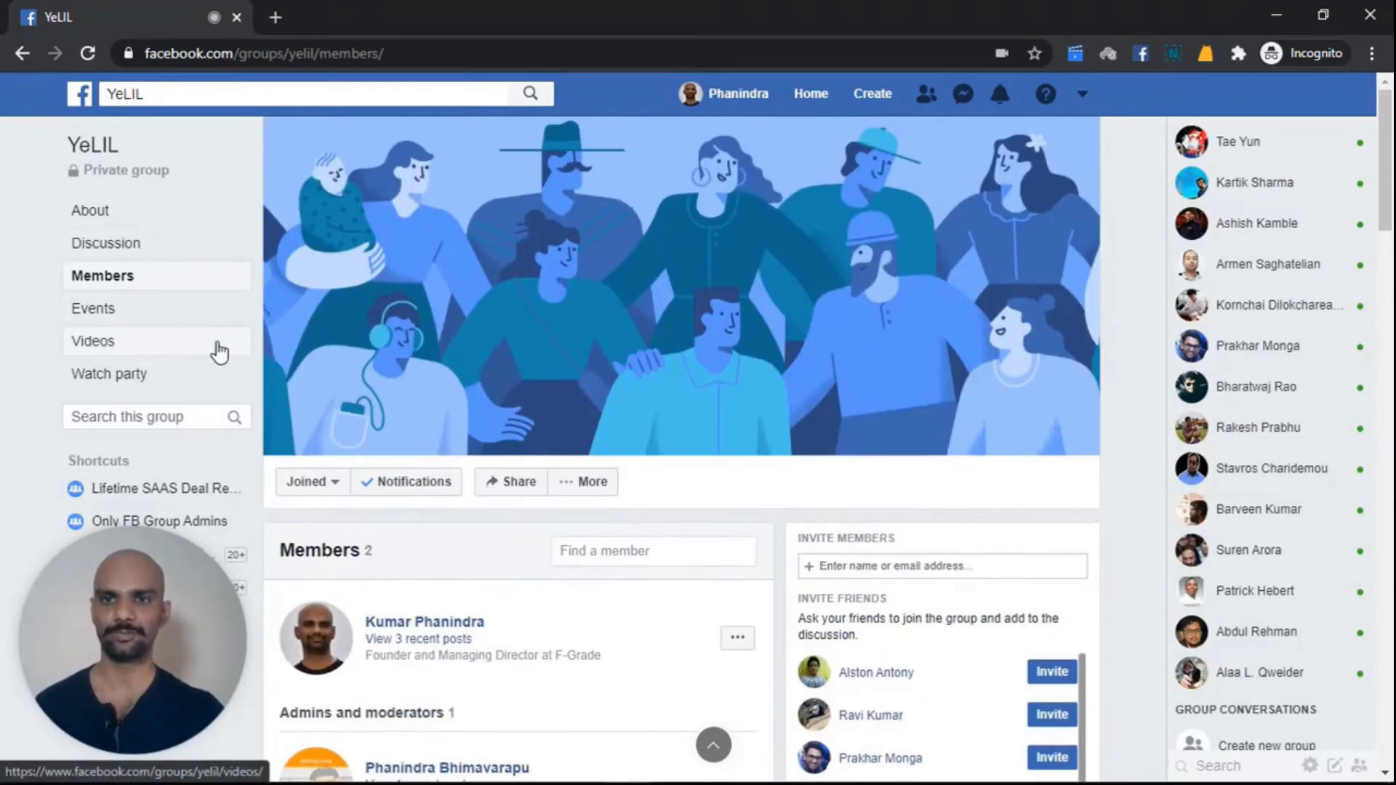
{"action": "left_click", "coordinate": [99, 144]}
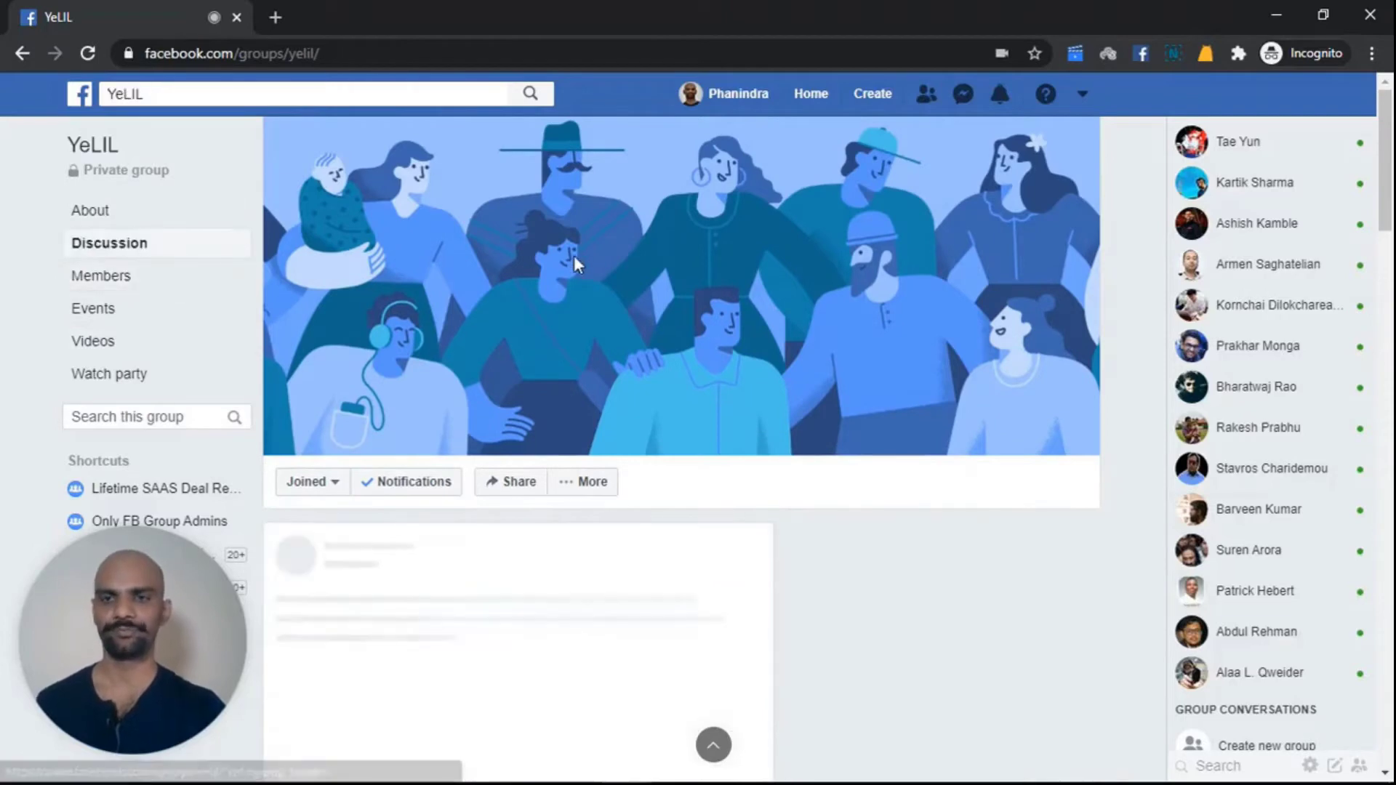
{"action": "scroll", "coordinate": [795, 402], "scroll_direction": "down", "scroll_amount": 1}
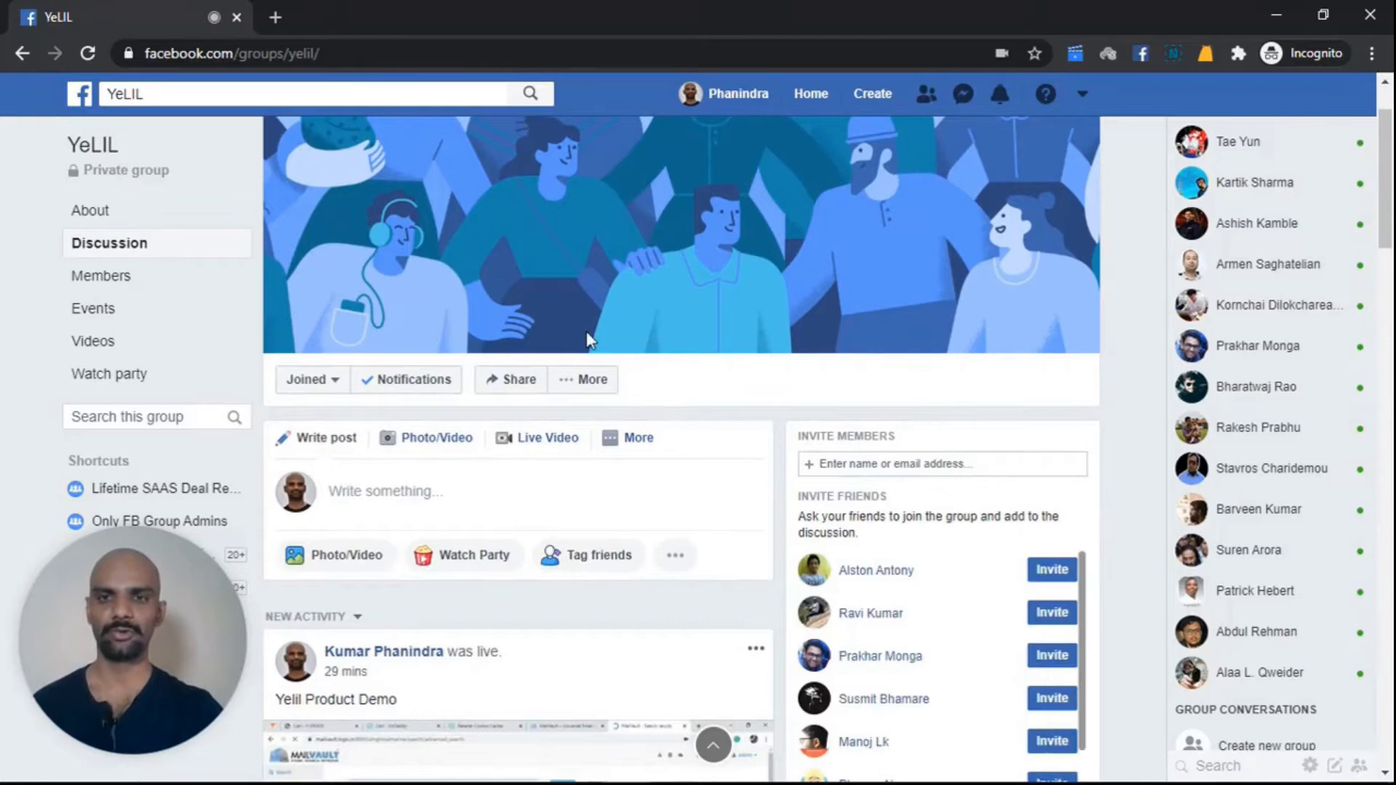
Create a group live video using the stream key option, with the preview minimised.
{"action": "left_click", "coordinate": [548, 437]}
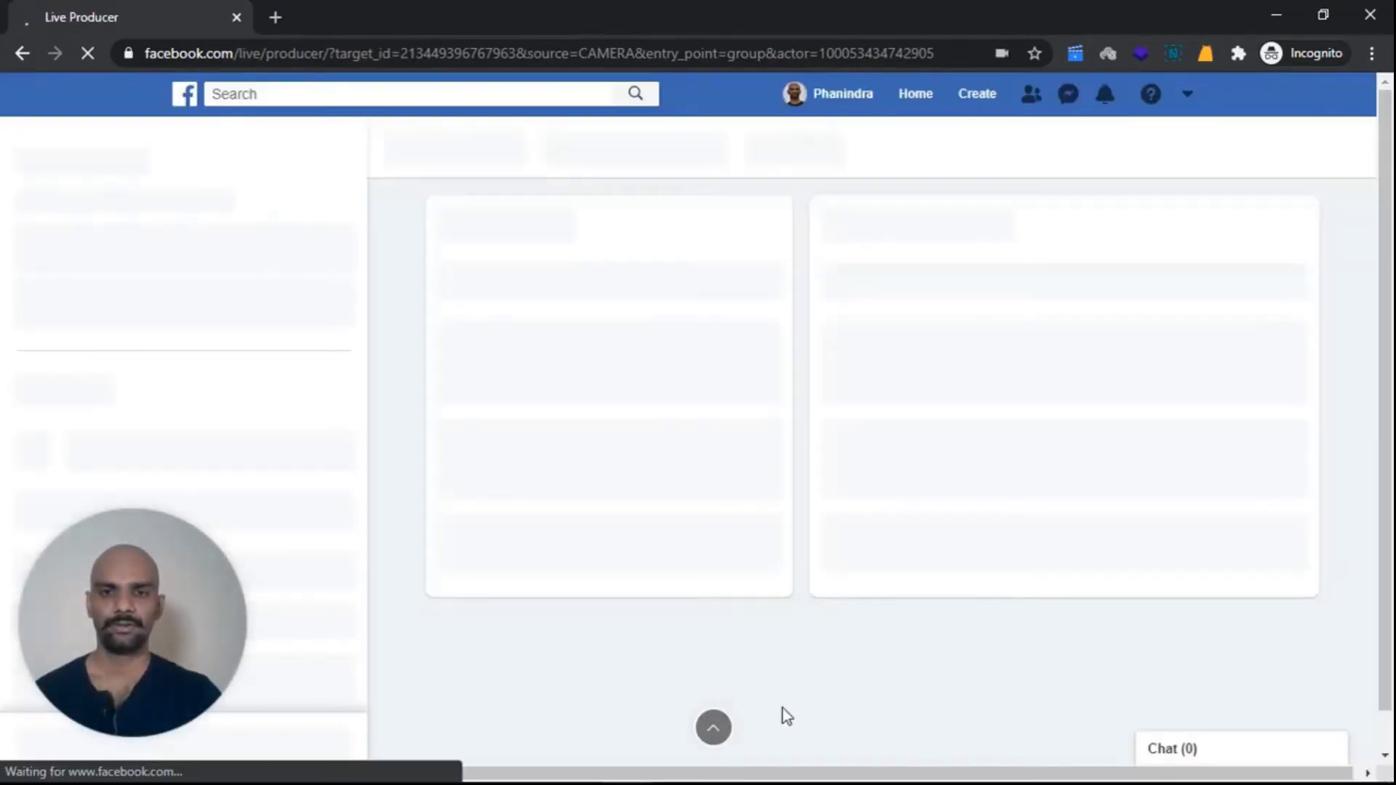
{"action": "left_click", "coordinate": [714, 728]}
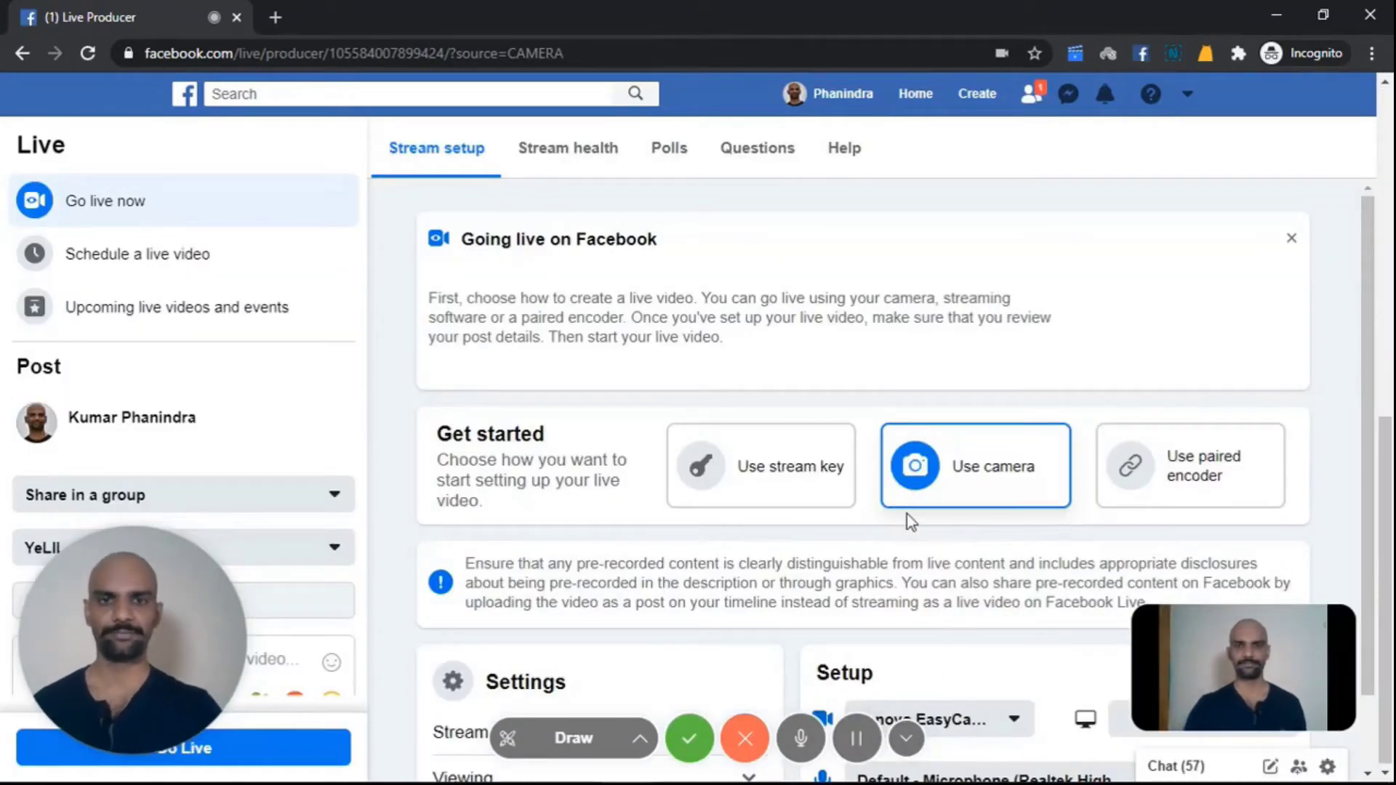
{"action": "left_click", "coordinate": [771, 479]}
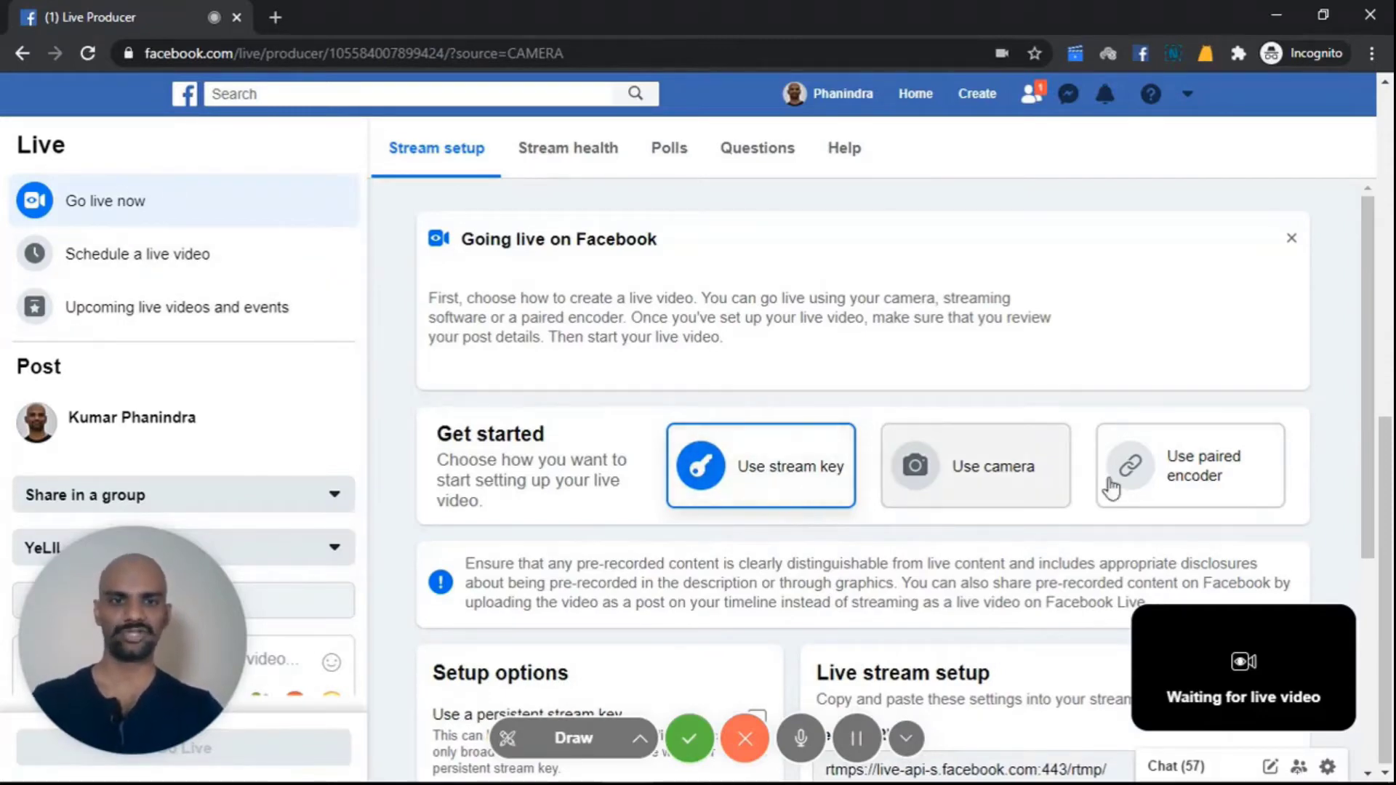
{"action": "scroll", "coordinate": [1113, 469], "scroll_direction": "down", "scroll_amount": 2}
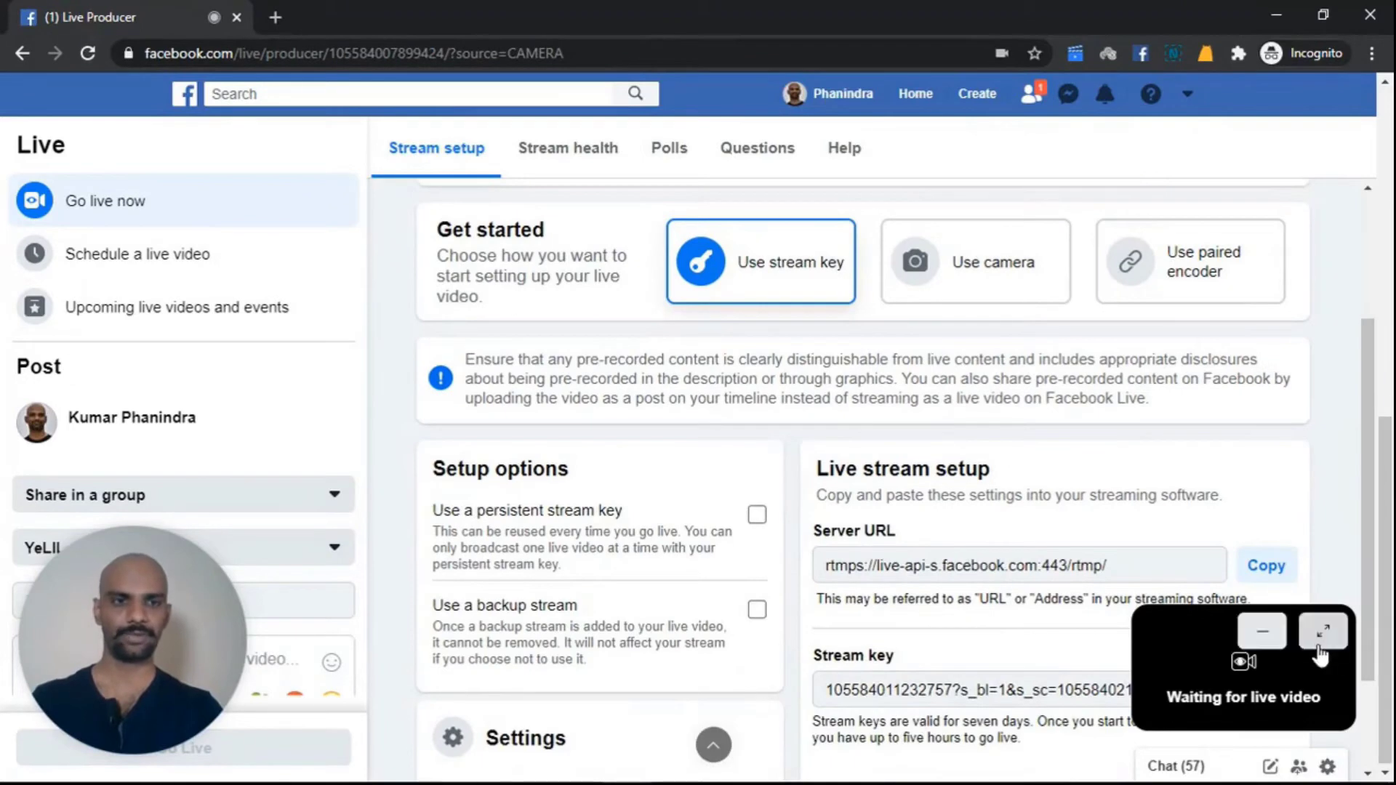
{"action": "left_click", "coordinate": [1318, 634]}
{"action": "scroll", "coordinate": [917, 554], "scroll_direction": "down", "scroll_amount": 1}
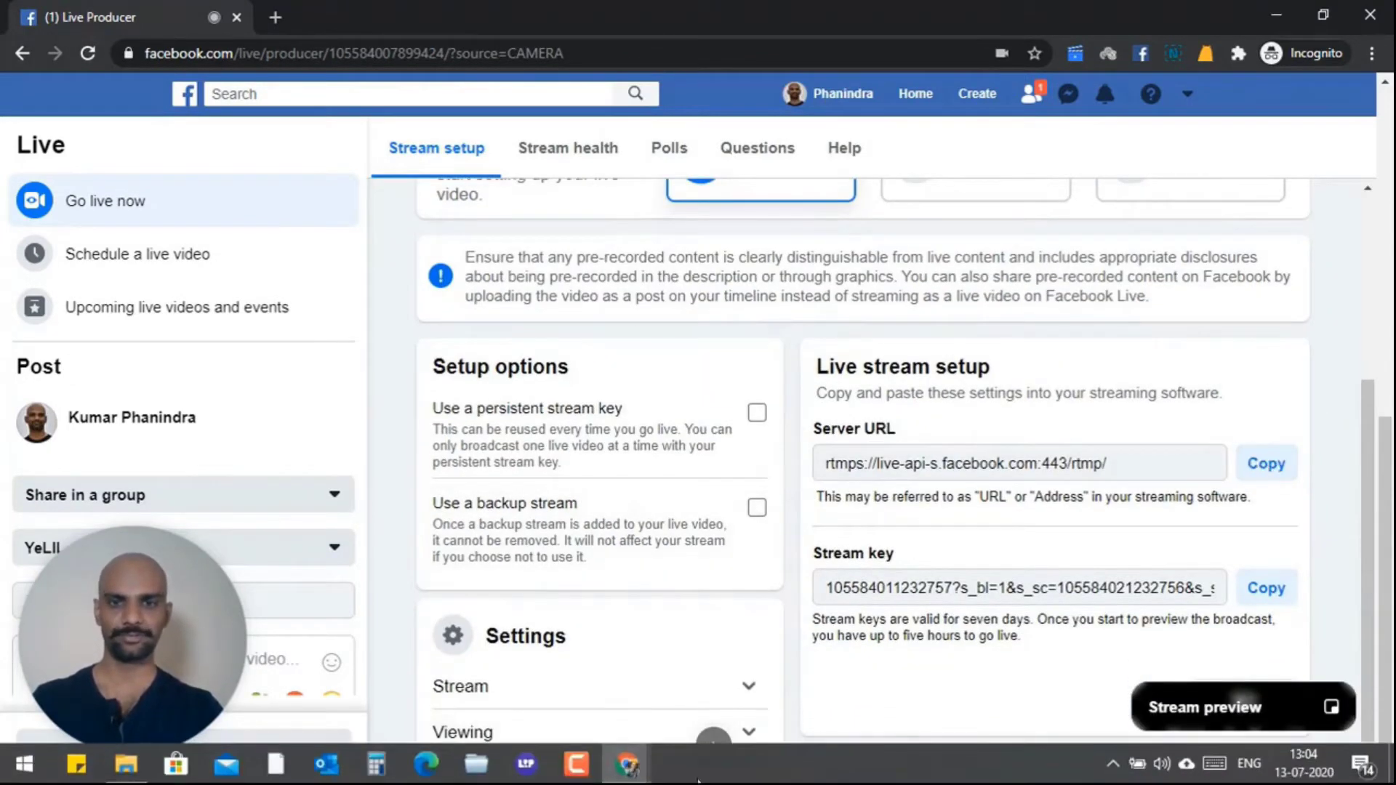
{"action": "mouse_move", "coordinate": [628, 765]}
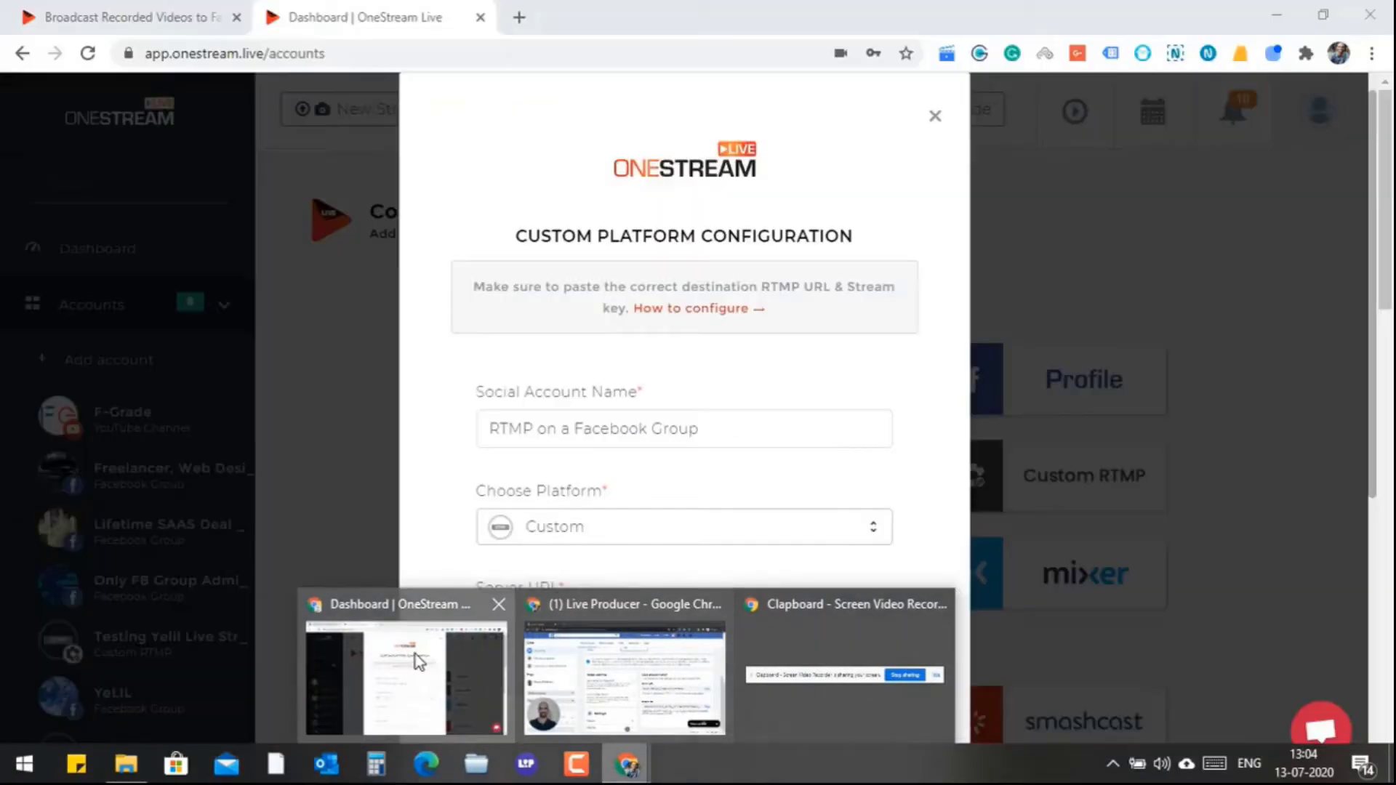
{"action": "left_click", "coordinate": [415, 654]}
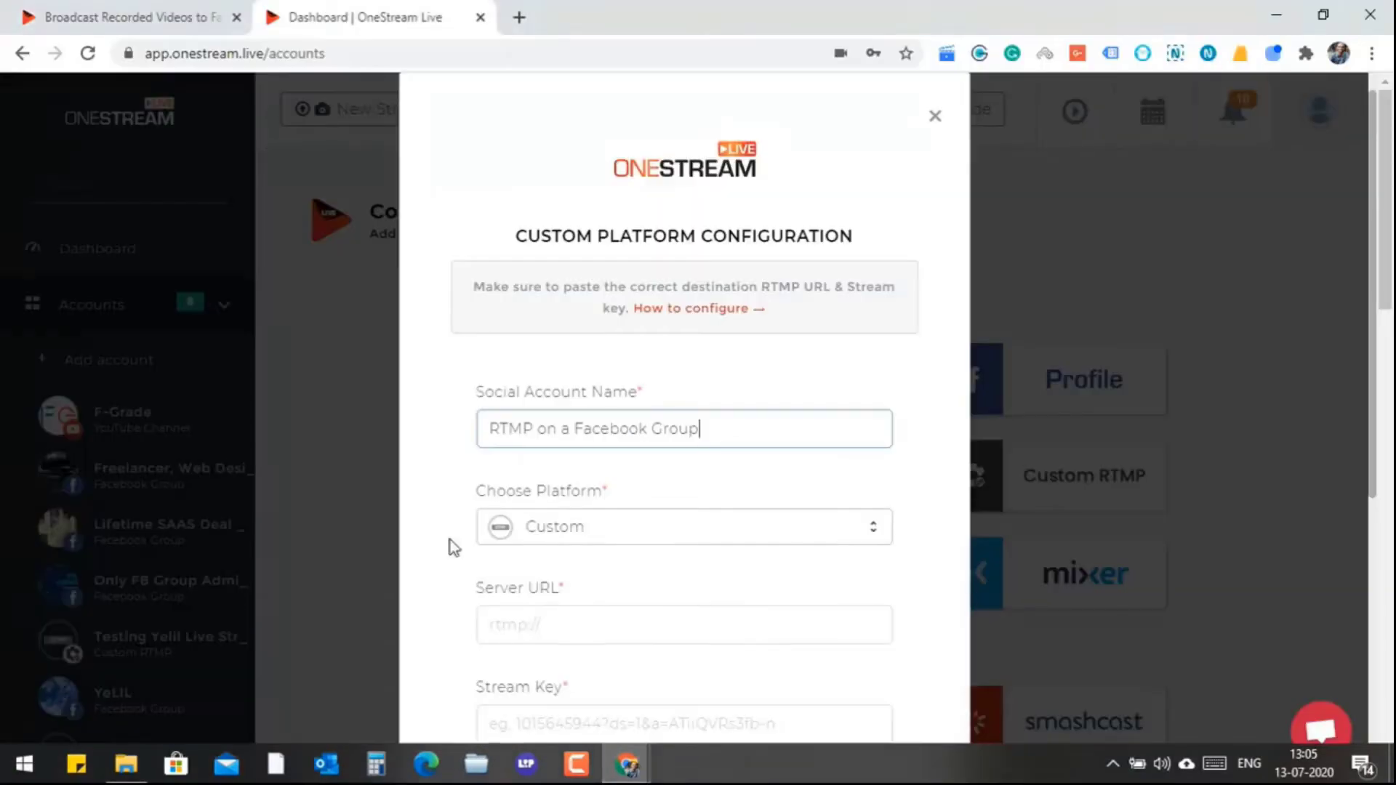
{"action": "scroll", "coordinate": [673, 492], "scroll_direction": "down", "scroll_amount": 2}
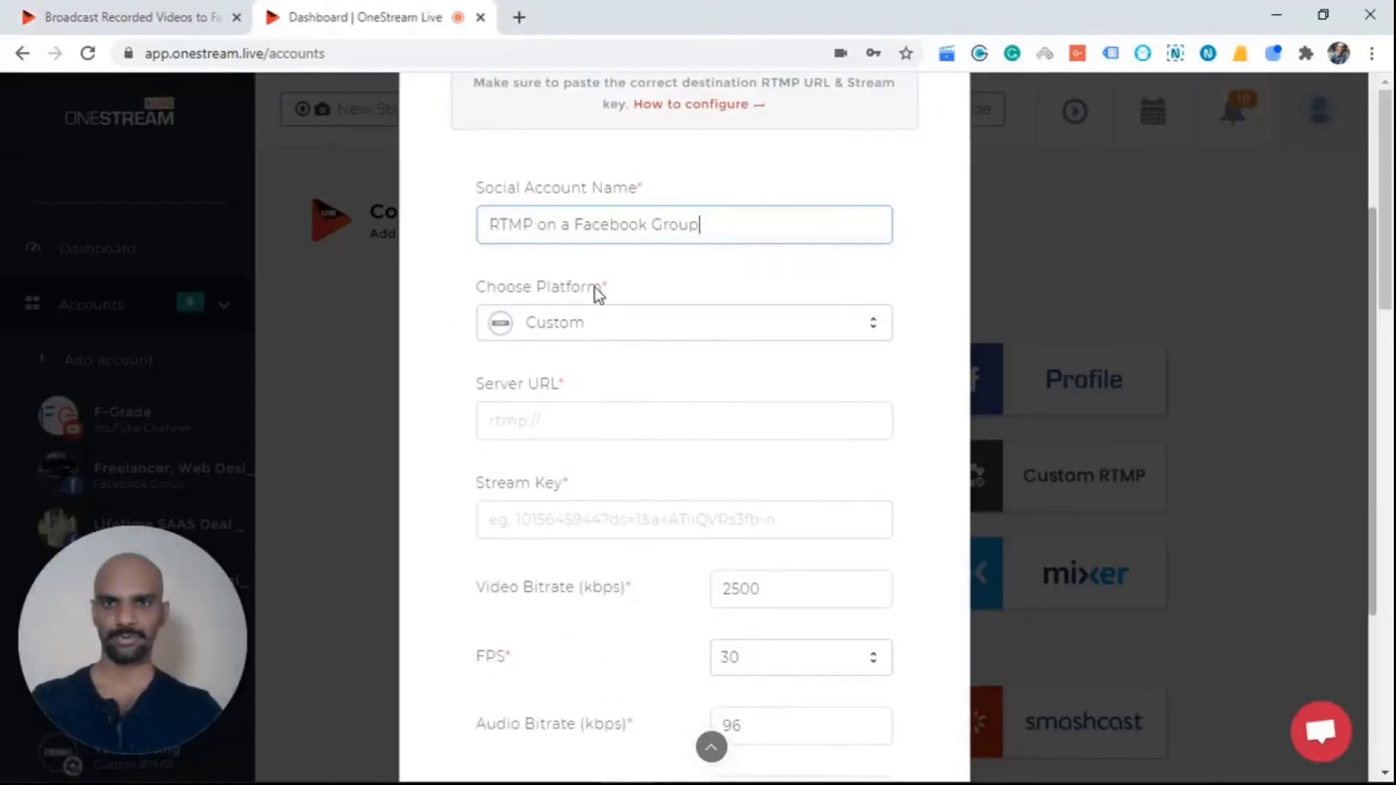
{"action": "left_click", "coordinate": [574, 427]}
{"action": "type", "text": "rtmps://live-api-s.facebook.com:443/rtmp/"}
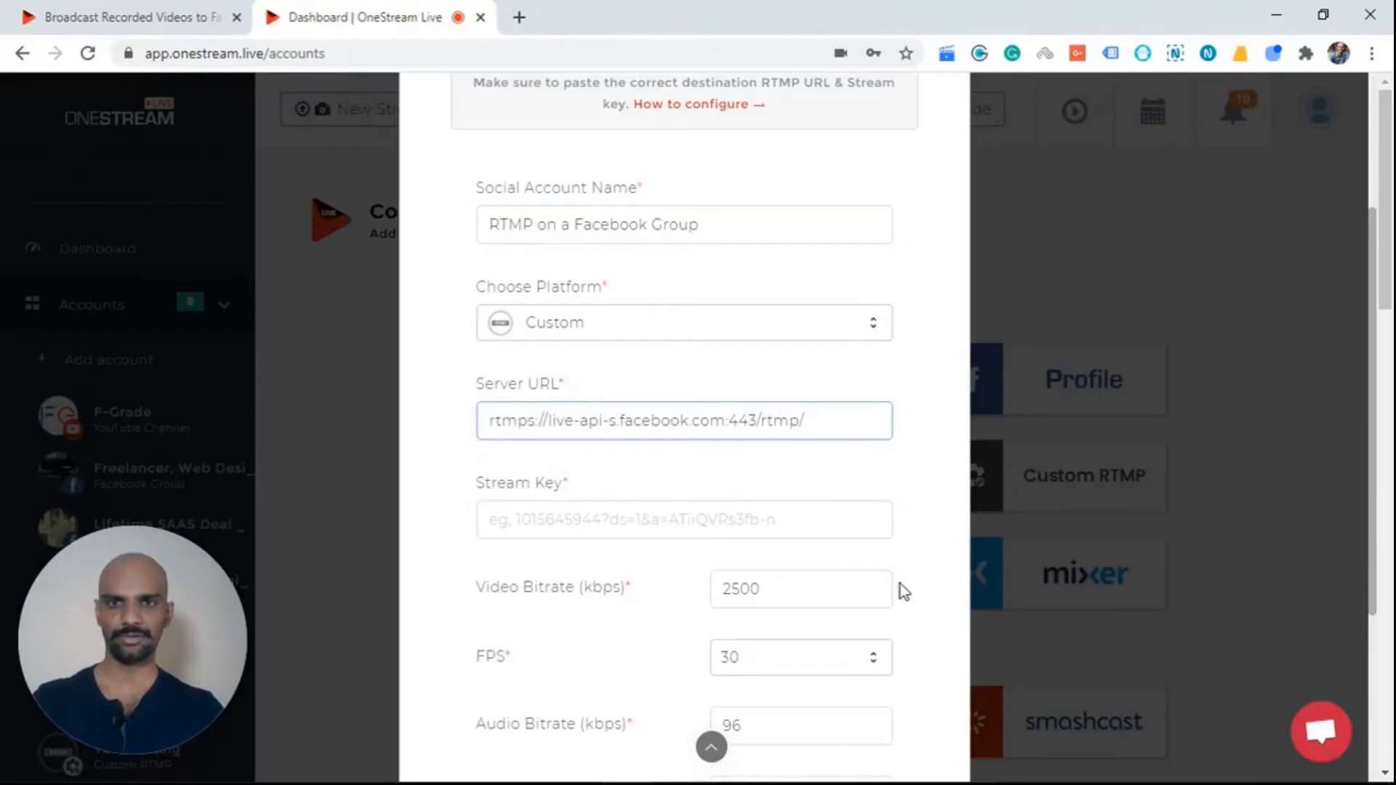
{"action": "key", "text": "alt+Tab"}
{"action": "scroll", "coordinate": [906, 578], "scroll_direction": "down", "scroll_amount": 1}
{"action": "left_click", "coordinate": [1267, 551]}
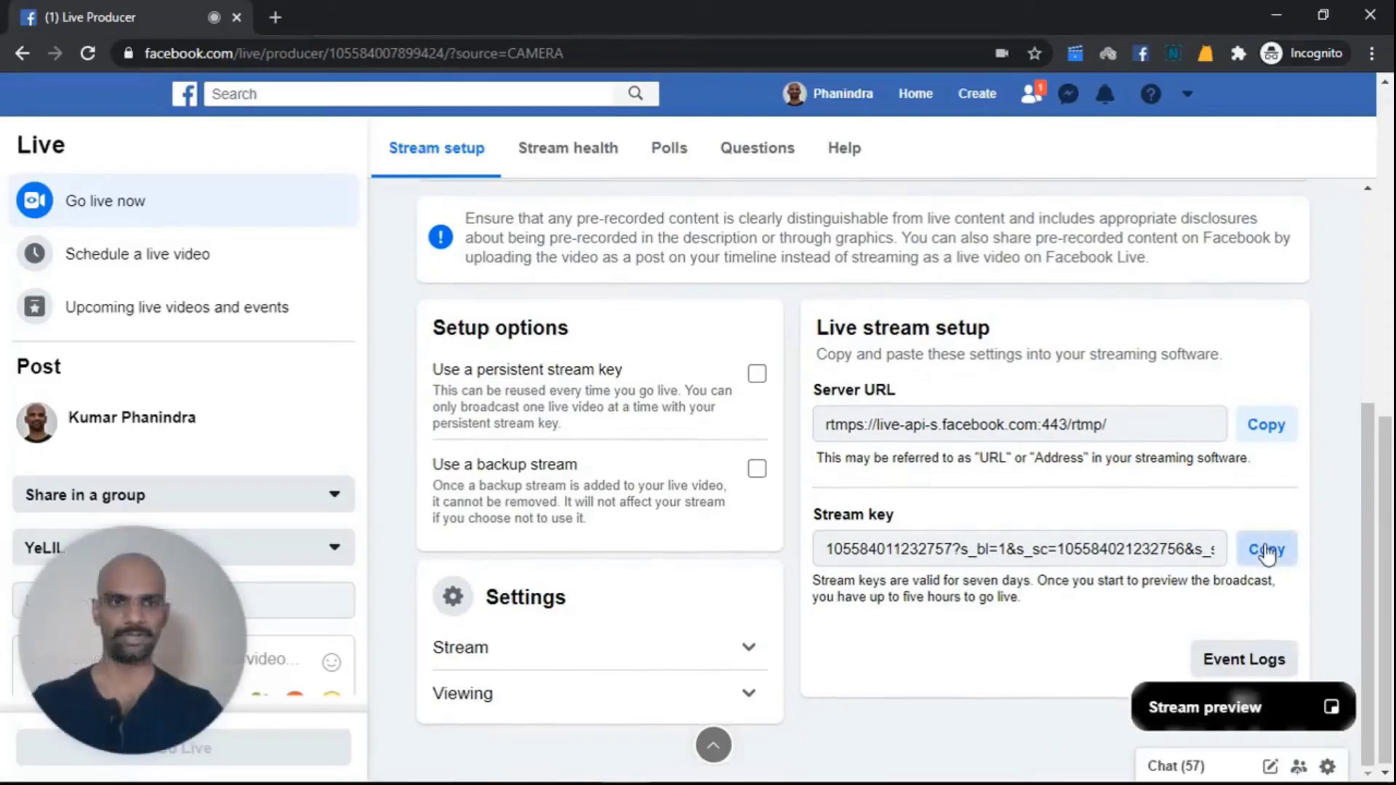
{"action": "key", "text": "alt+Tab"}
{"action": "left_click", "coordinate": [566, 525]}
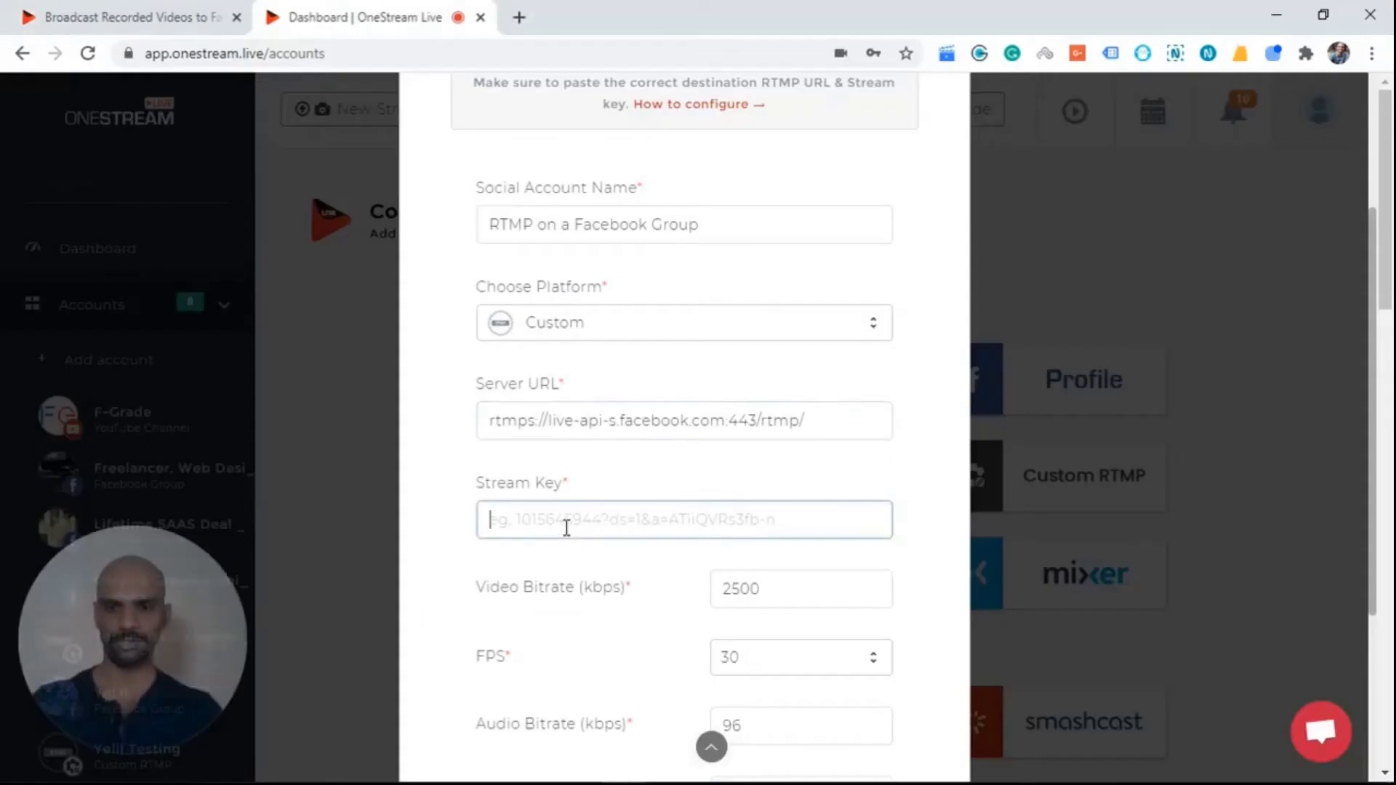
{"action": "key", "text": "ctrl+v"}
{"action": "scroll", "coordinate": [698, 469], "scroll_direction": "down", "scroll_amount": 3}
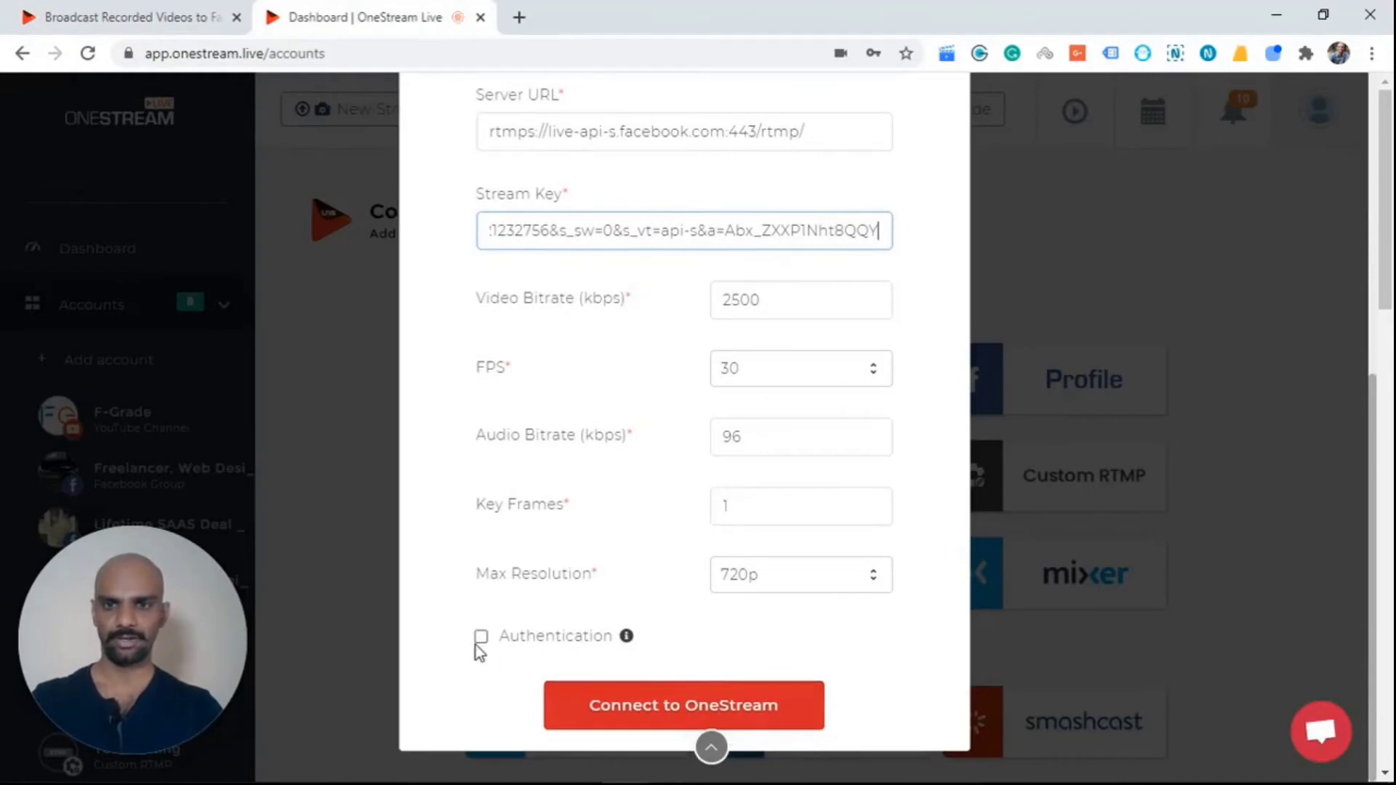
Enable authentication with the saved username and move on to the password.
{"action": "left_click", "coordinate": [482, 637]}
{"action": "scroll", "coordinate": [699, 469], "scroll_direction": "down", "scroll_amount": 2}
{"action": "left_click", "coordinate": [607, 529]}
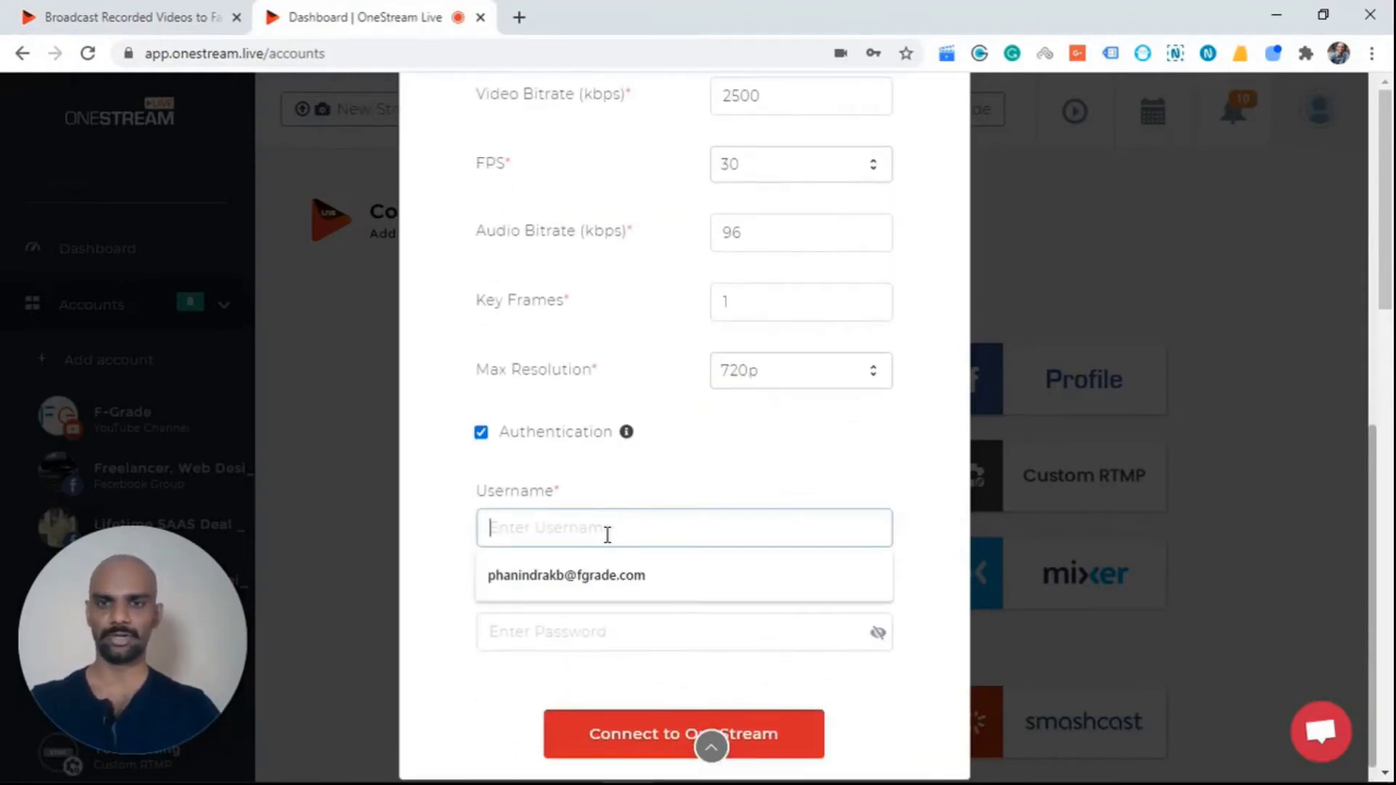
{"action": "key", "text": "Down"}
{"action": "key", "text": "Return"}
{"action": "key", "text": "Tab"}
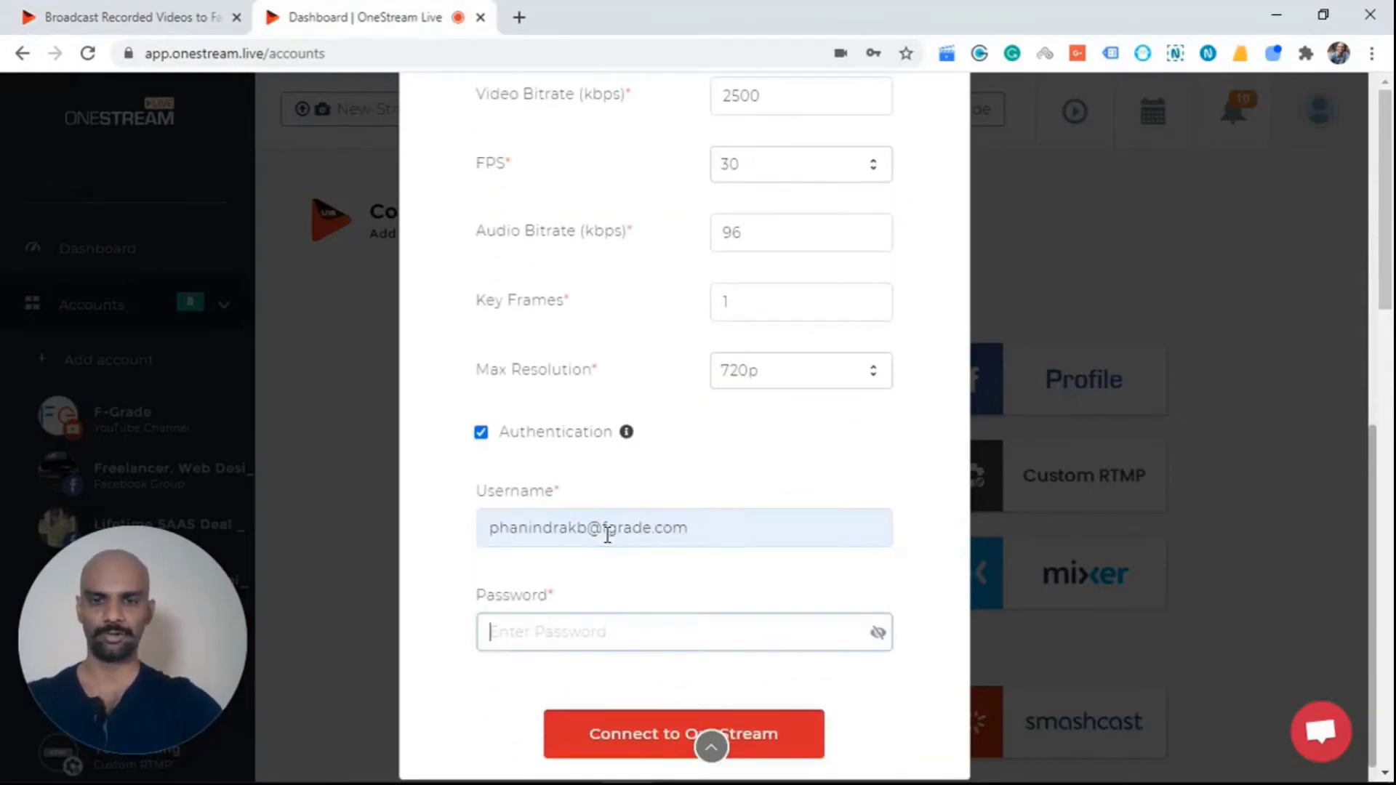
{"action": "type", "text": "·······"}
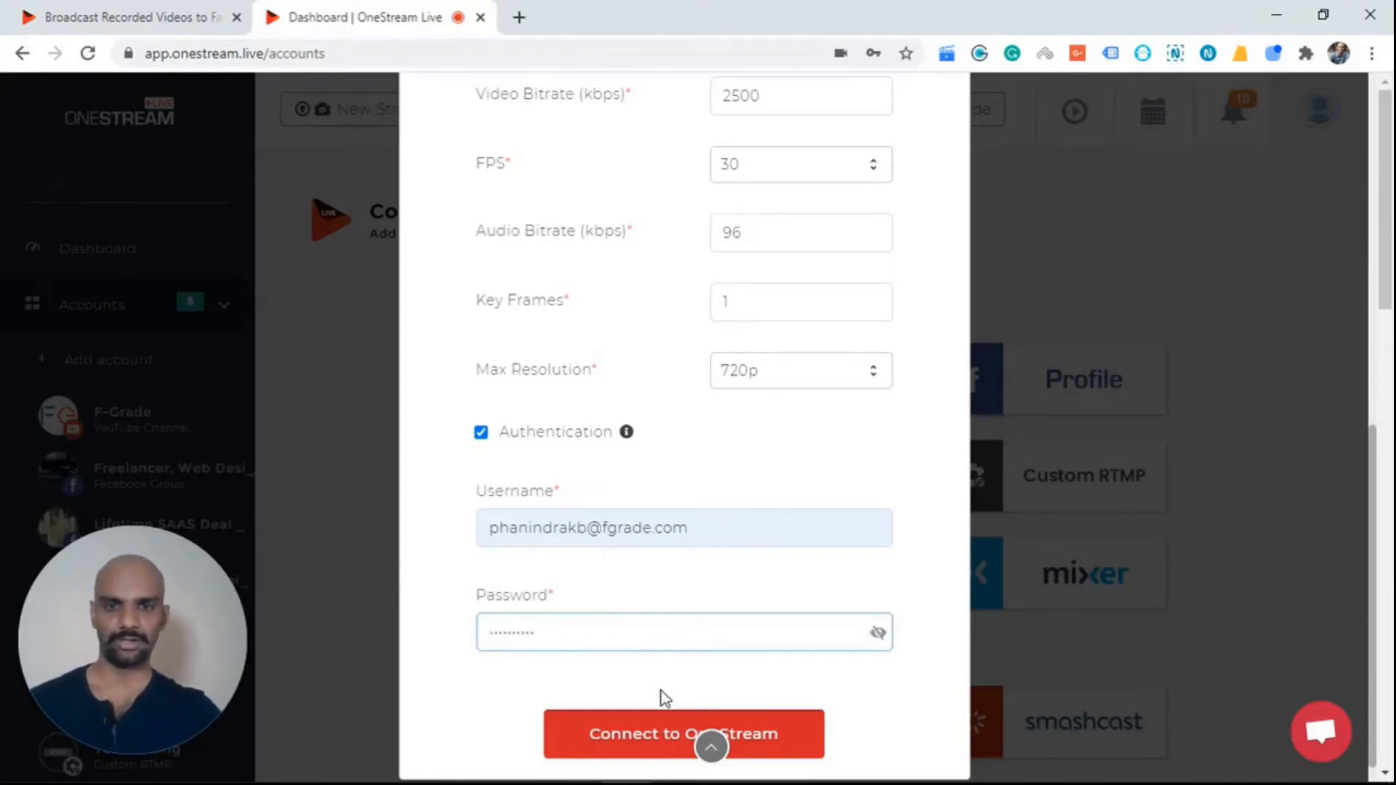
Connect the custom account, dismiss the password prompt, open 'RTMP on a Facebook Group' and expand Videos.
{"action": "left_click", "coordinate": [637, 736]}
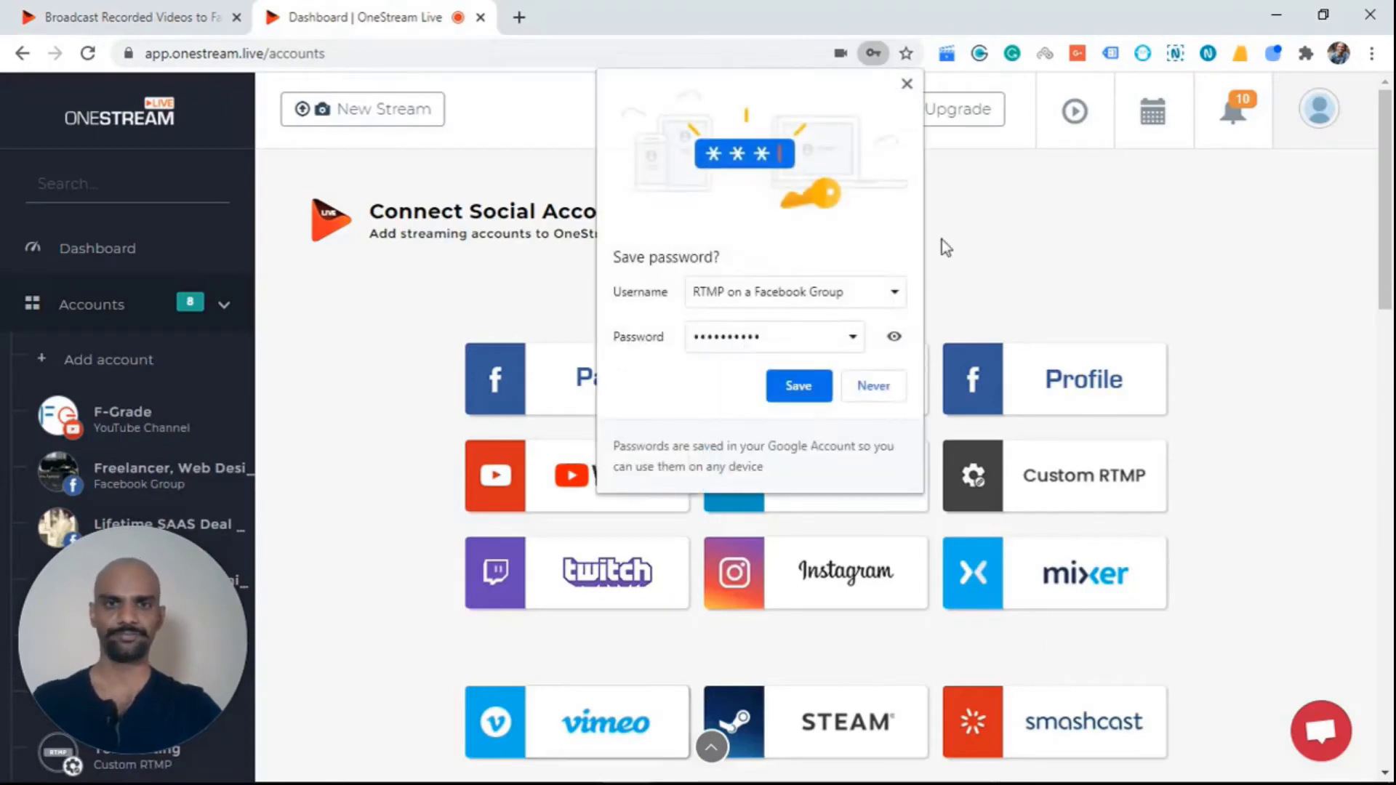
{"action": "left_click", "coordinate": [906, 85]}
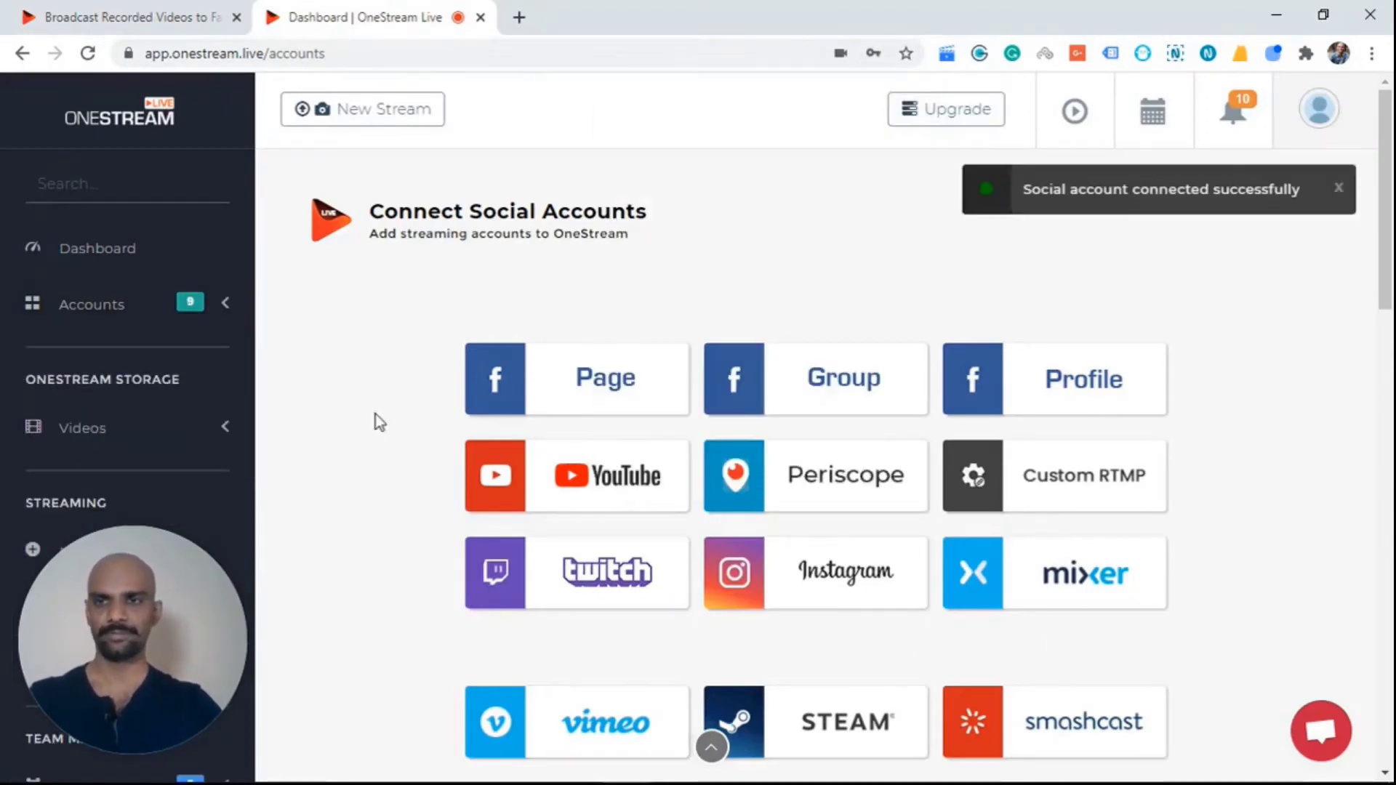
{"action": "left_click", "coordinate": [188, 305]}
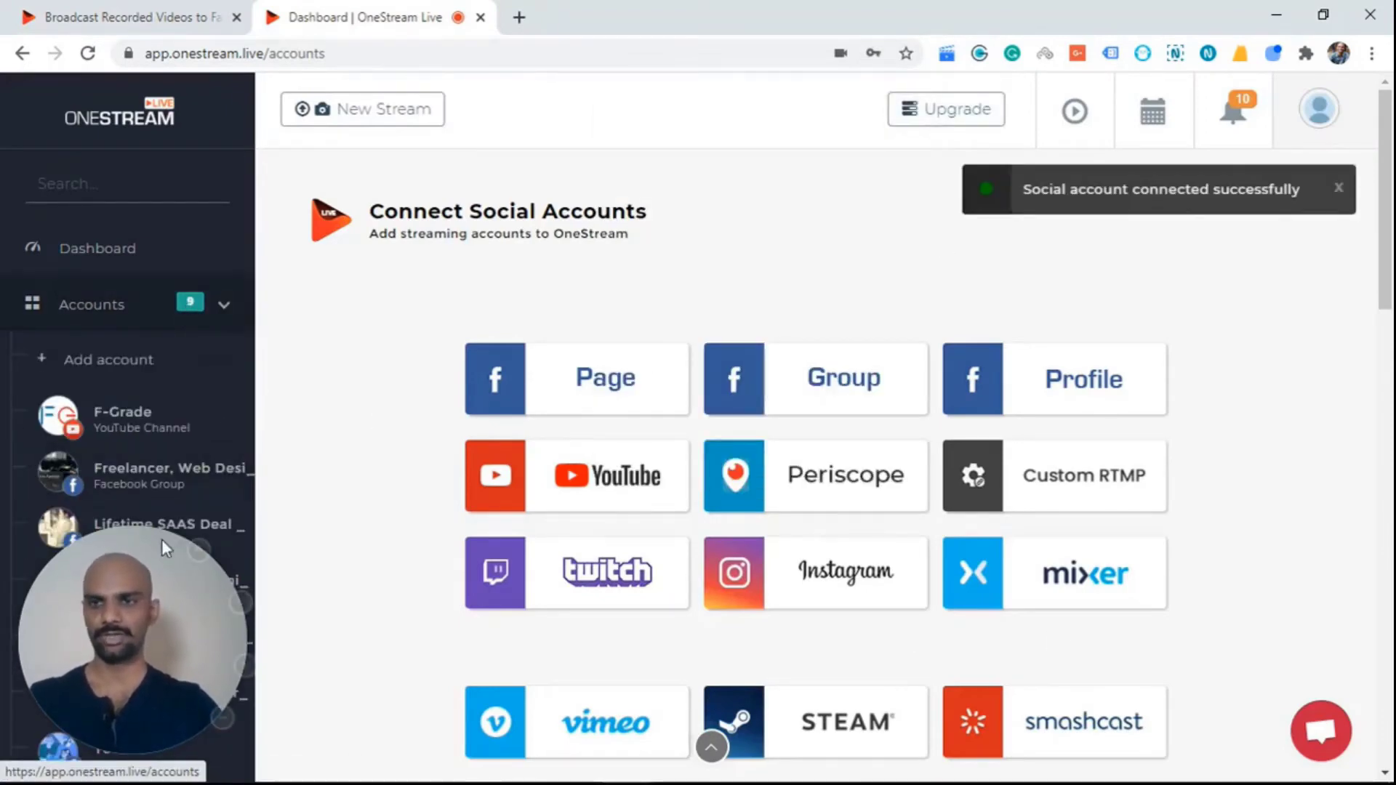
{"action": "left_click_drag", "start_coordinate": [131, 644], "coordinate": [1192, 458]}
{"action": "scroll", "coordinate": [110, 458], "scroll_direction": "down", "scroll_amount": 2}
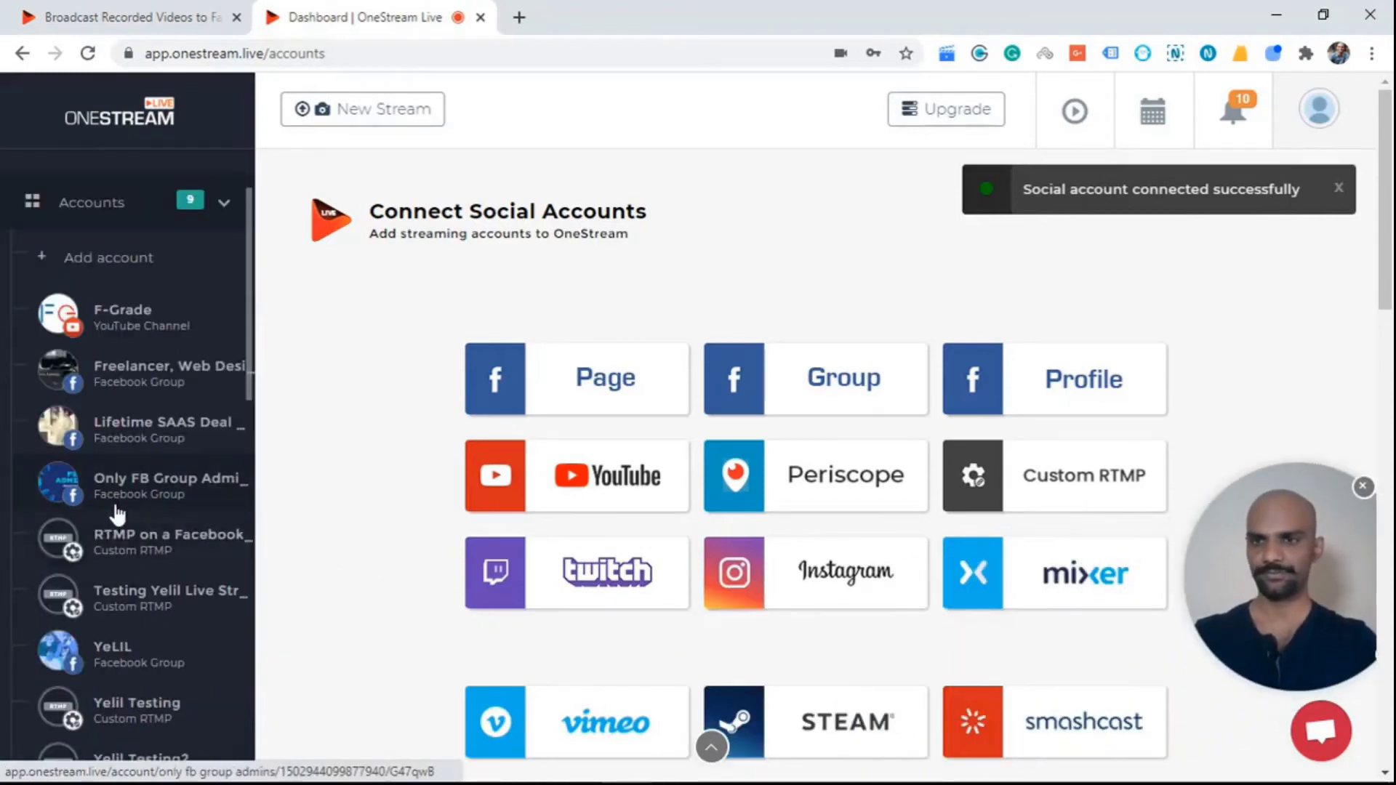
{"action": "scroll", "coordinate": [154, 459], "scroll_direction": "down", "scroll_amount": 2}
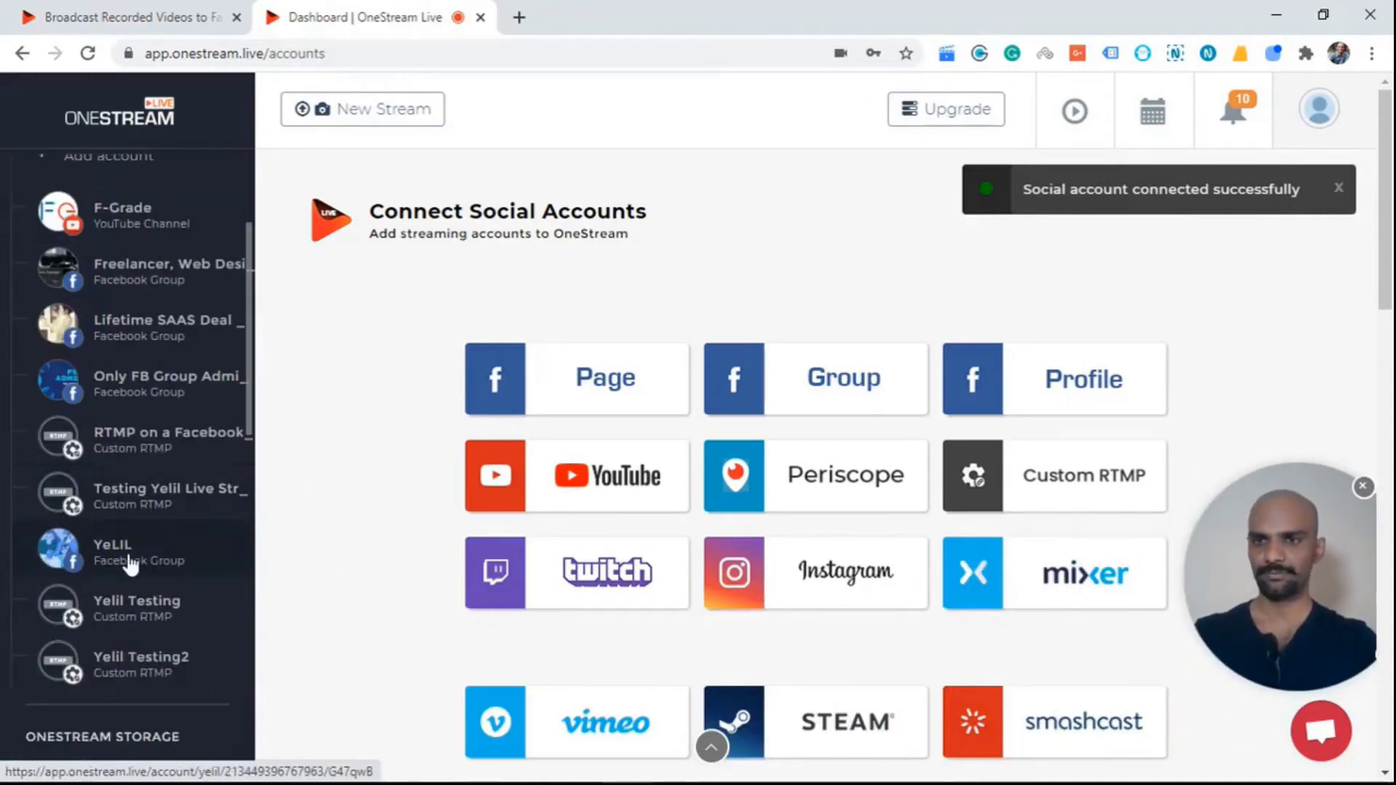
{"action": "left_click", "coordinate": [164, 439]}
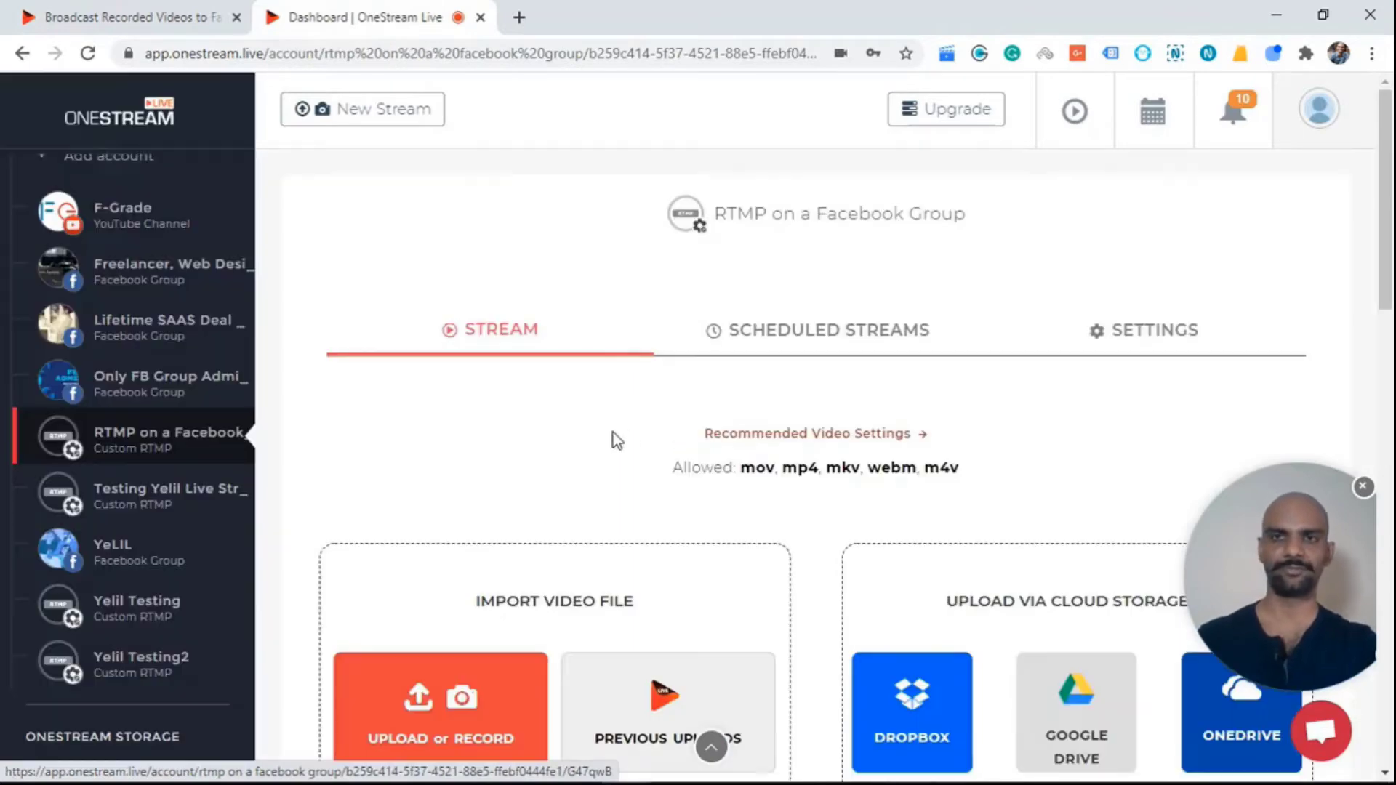
{"action": "scroll", "coordinate": [654, 489], "scroll_direction": "down", "scroll_amount": 2}
{"action": "scroll", "coordinate": [480, 472], "scroll_direction": "up", "scroll_amount": 2}
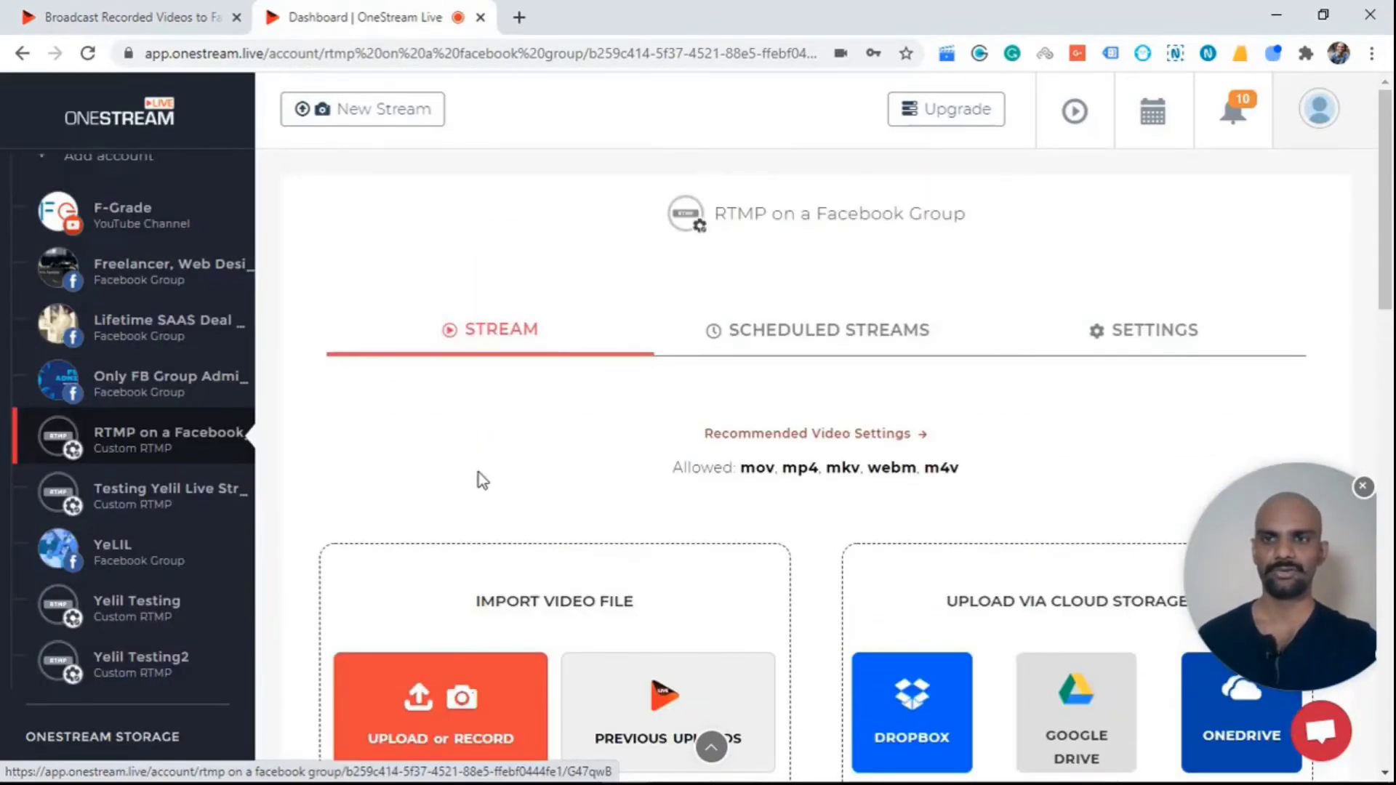
{"action": "scroll", "coordinate": [534, 590], "scroll_direction": "down", "scroll_amount": 1}
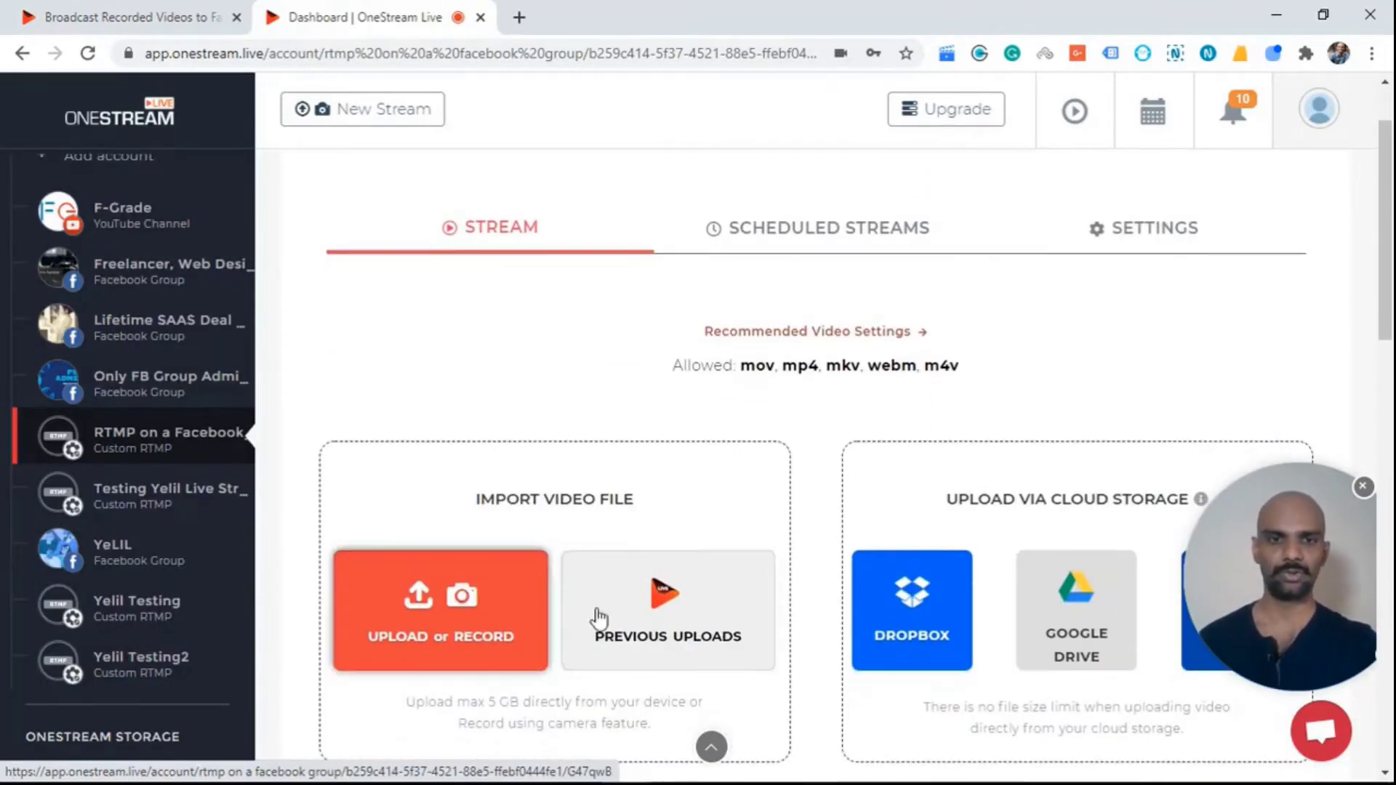
{"action": "scroll", "coordinate": [534, 546], "scroll_direction": "up", "scroll_amount": 1}
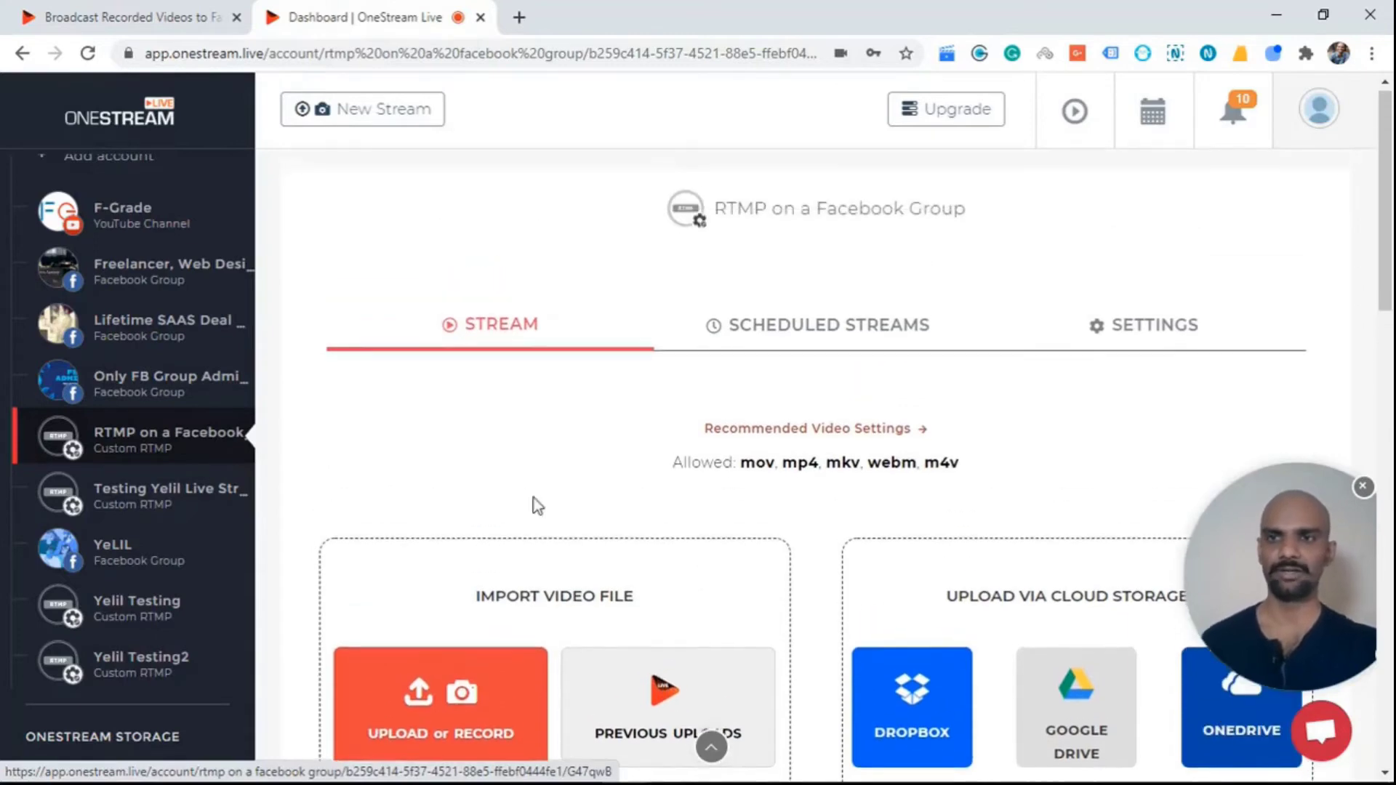
{"action": "scroll", "coordinate": [164, 345], "scroll_direction": "up", "scroll_amount": 2}
{"action": "left_click", "coordinate": [198, 316]}
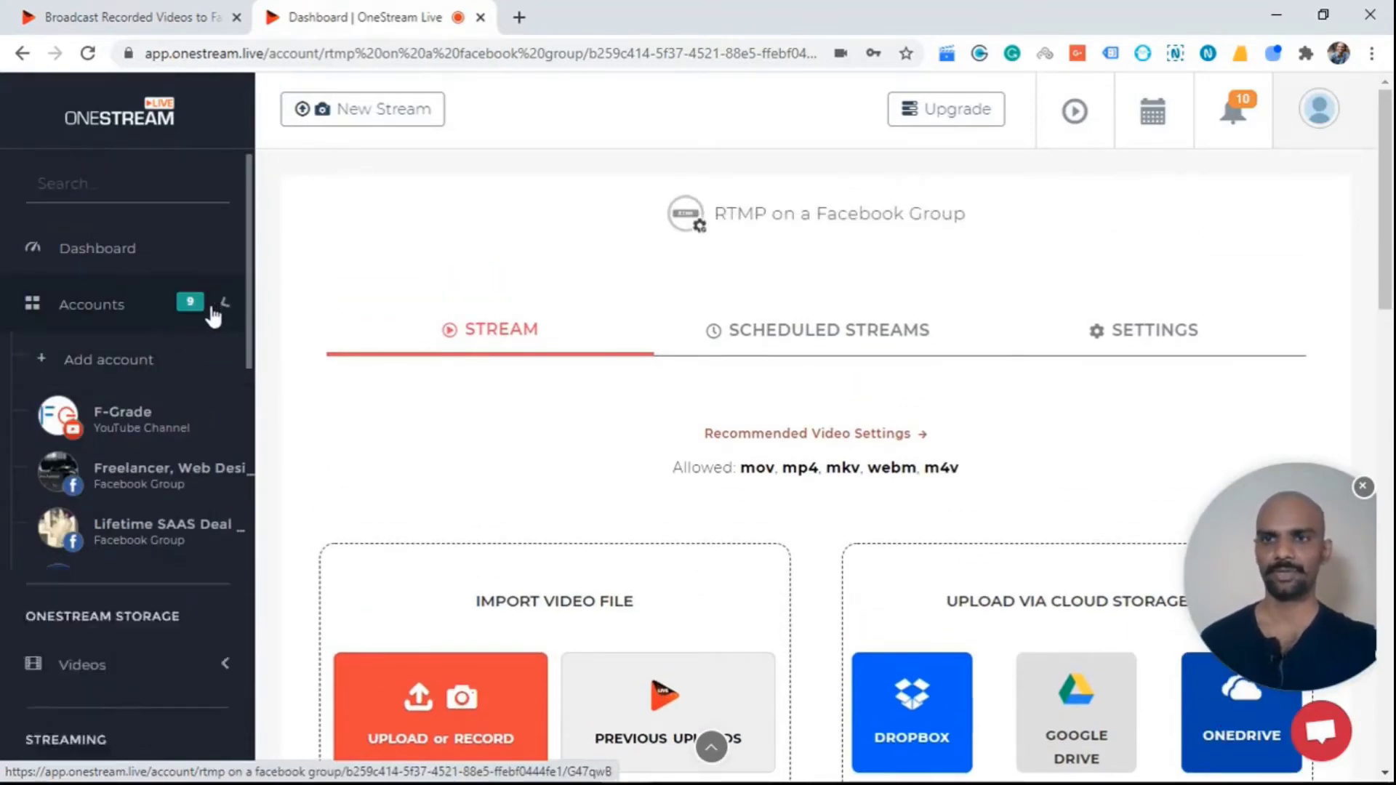
{"action": "left_click", "coordinate": [120, 434]}
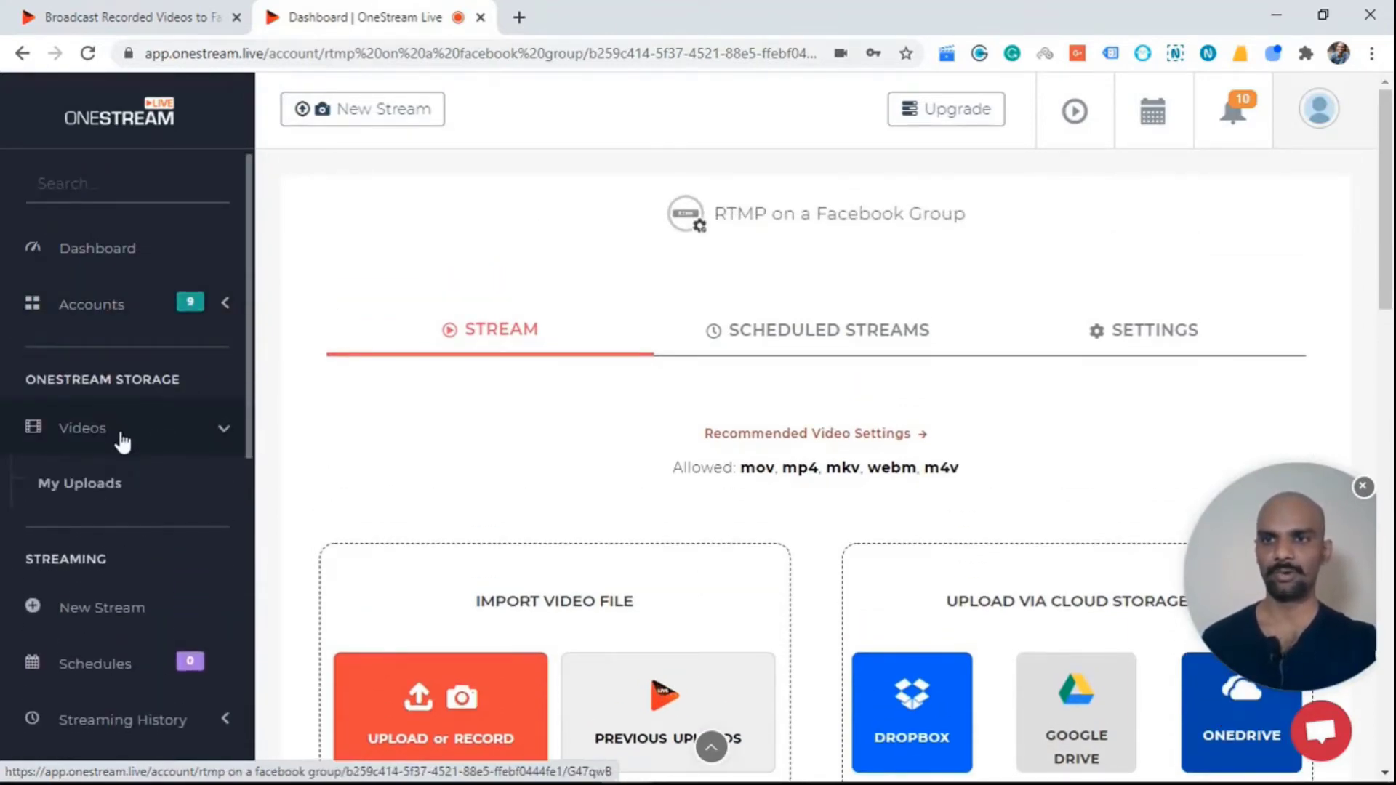
Open My Uploads and scroll down to the stored 5:33 video.
{"action": "left_click", "coordinate": [99, 483]}
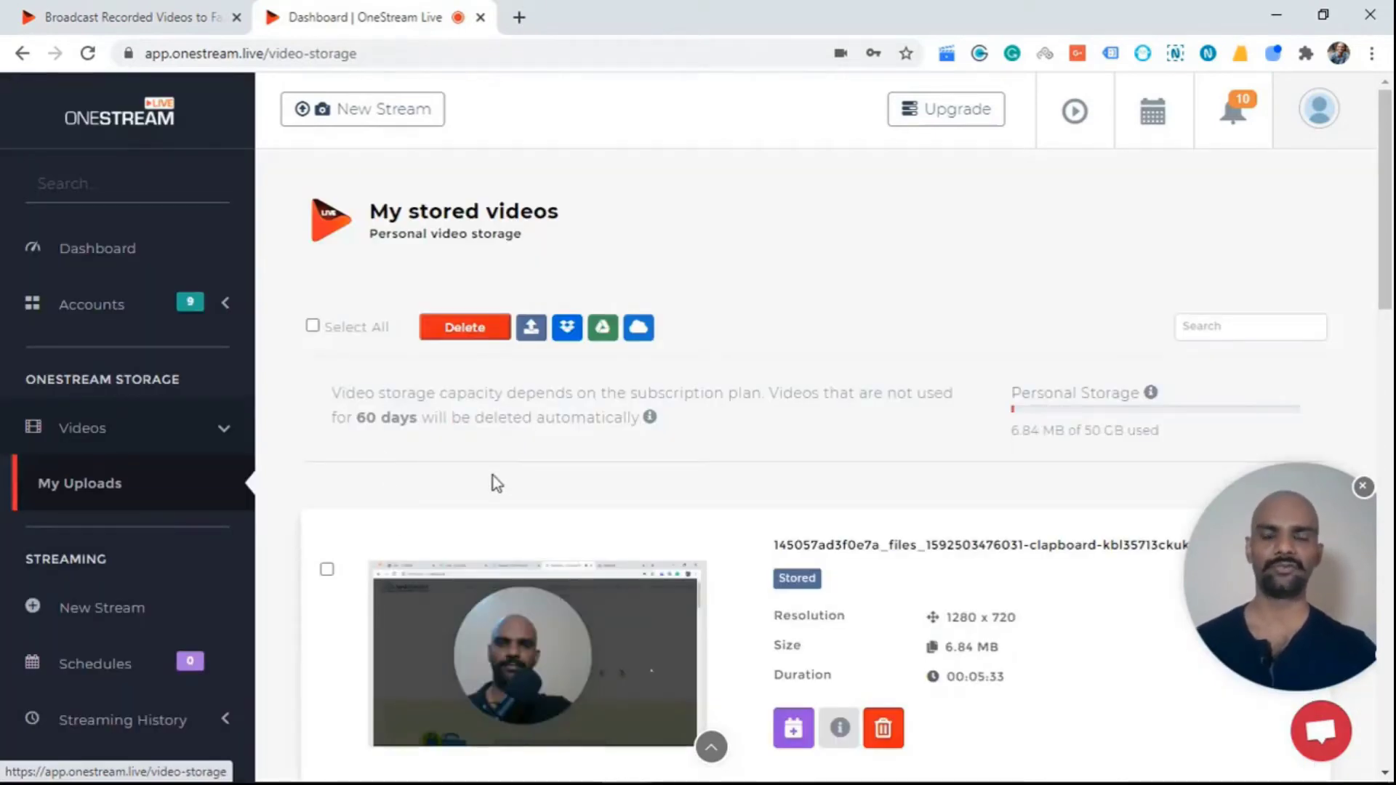
{"action": "scroll", "coordinate": [493, 476], "scroll_direction": "down", "scroll_amount": 1}
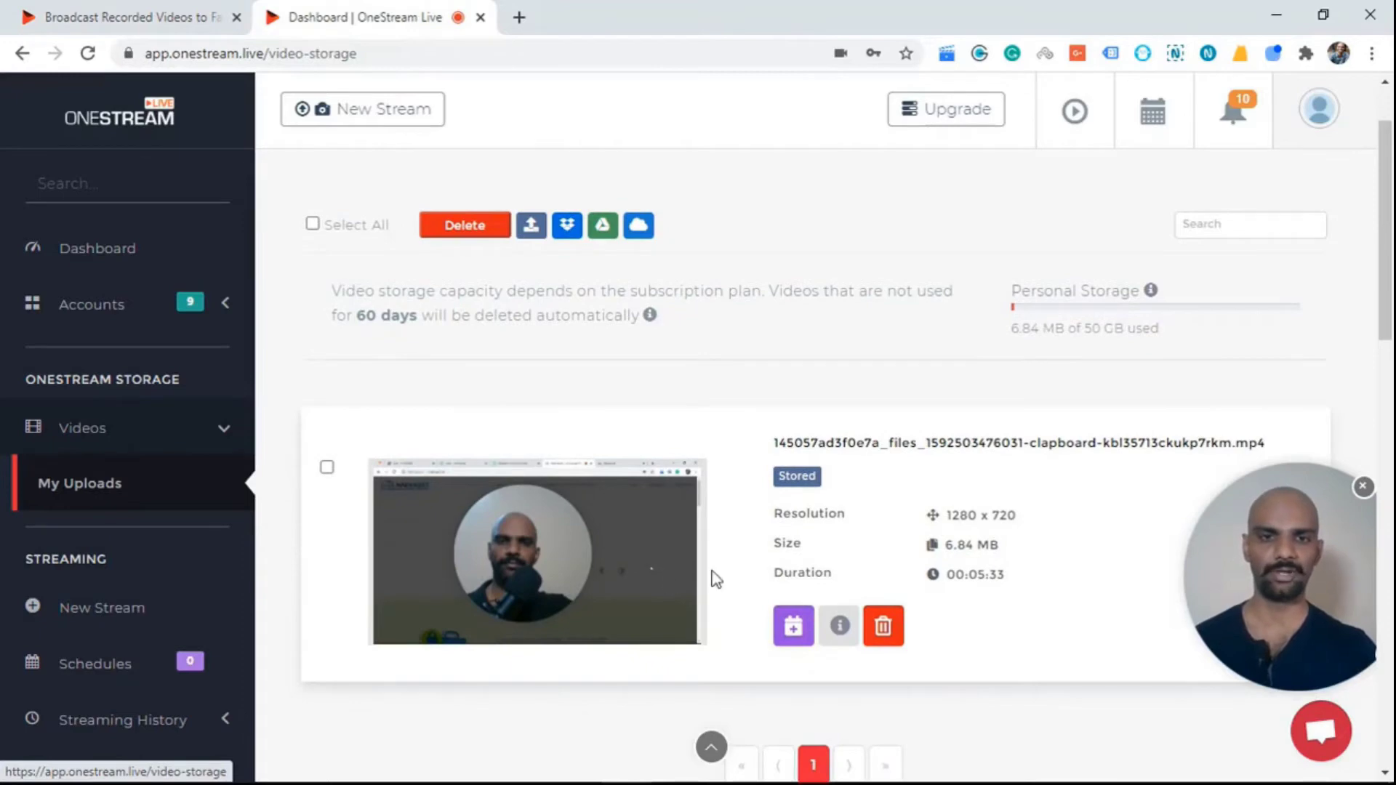
{"action": "left_click_drag", "start_coordinate": [1239, 497], "coordinate": [1200, 262]}
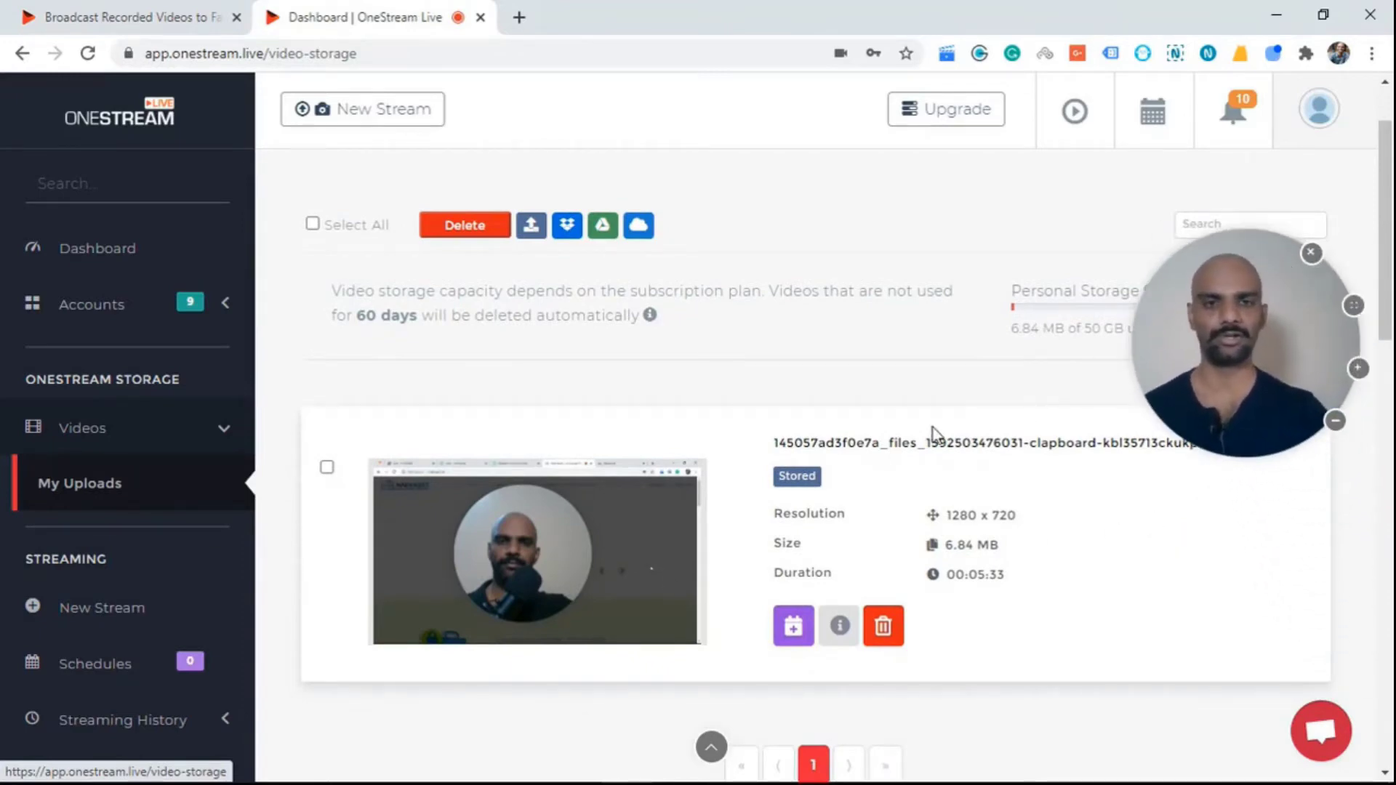
Schedule the stored video with title and description 'RTMP Feature Test on a non fb group admin'.
{"action": "left_click", "coordinate": [795, 628]}
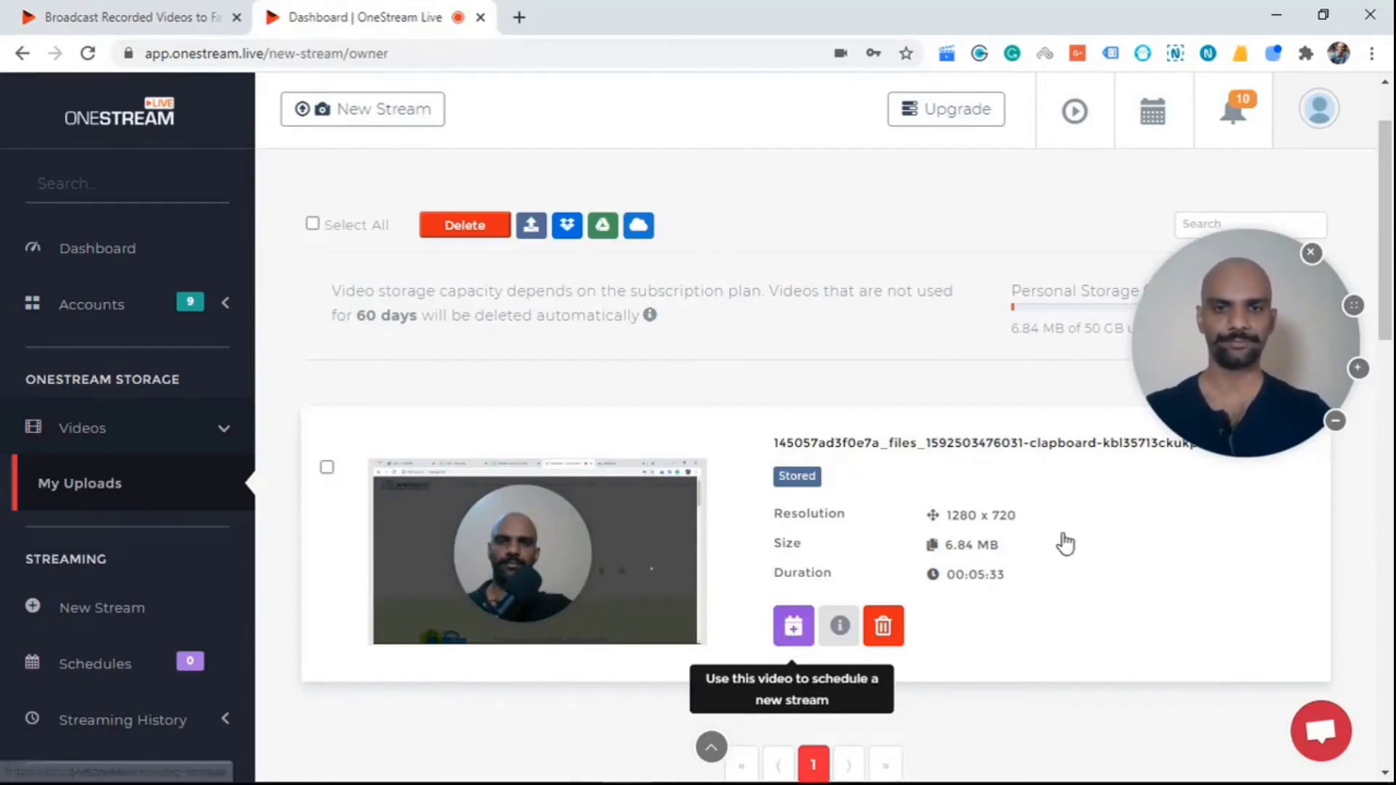
{"action": "scroll", "coordinate": [974, 608], "scroll_direction": "down", "scroll_amount": 2}
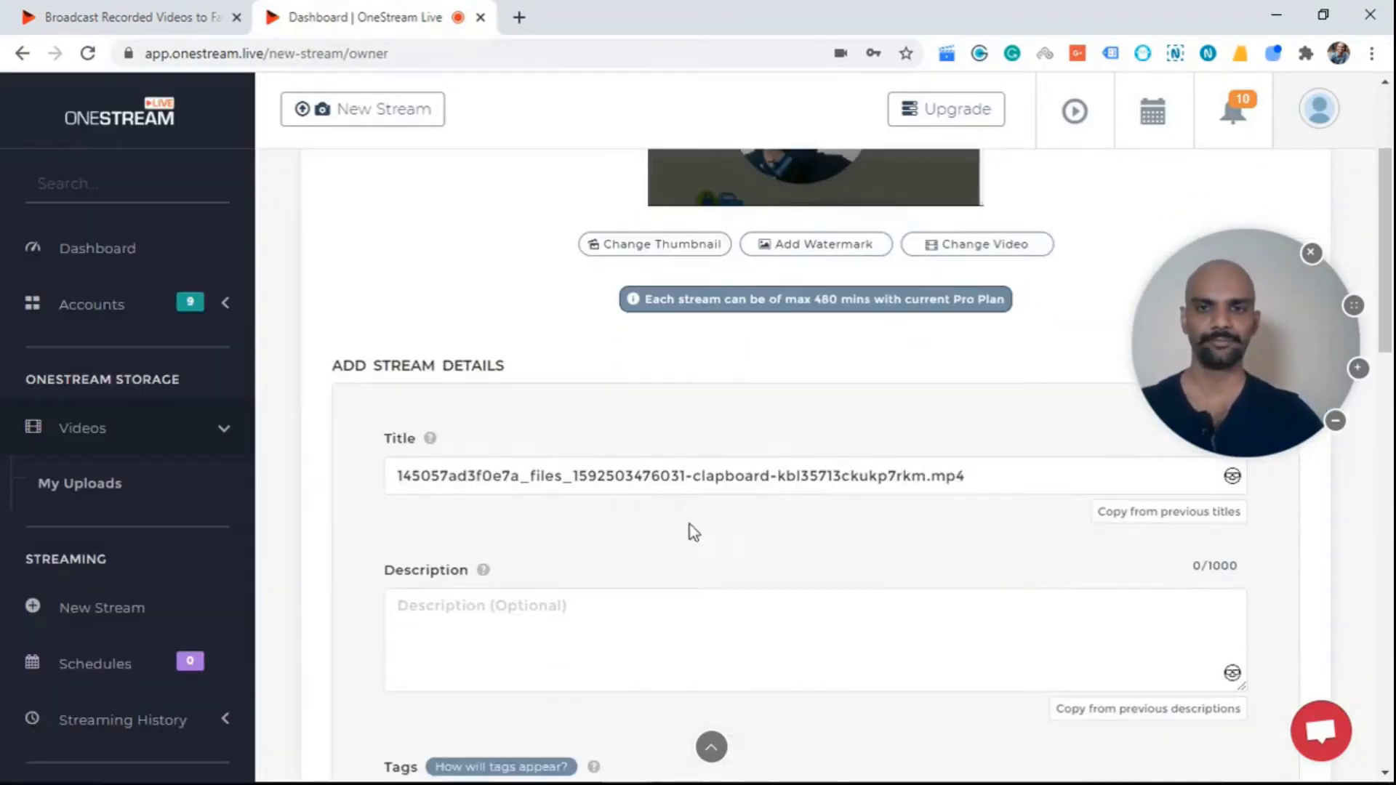
{"action": "left_click", "coordinate": [656, 477]}
{"action": "key", "text": "ctrl+a"}
{"action": "type", "text": "R"}
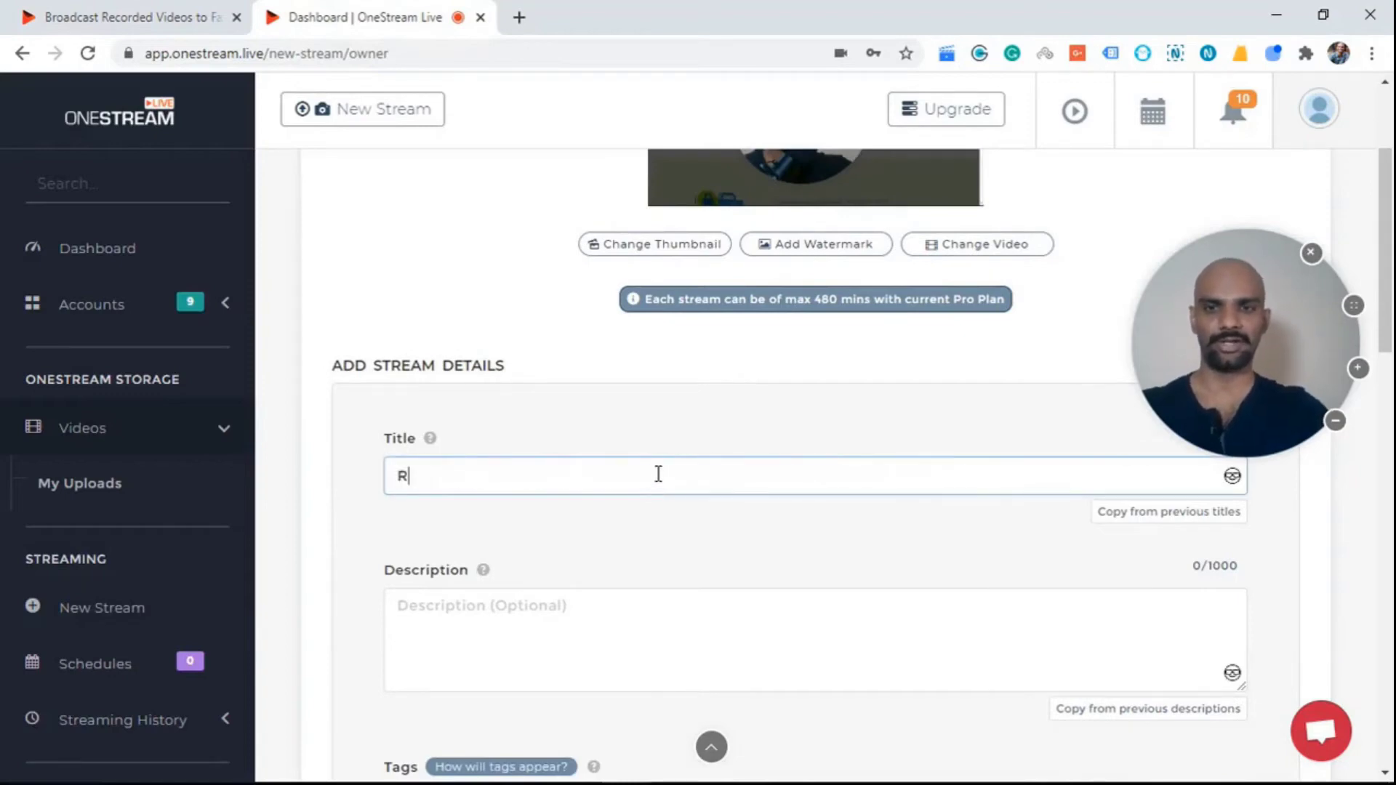
{"action": "type", "text": "TMP Feature "}
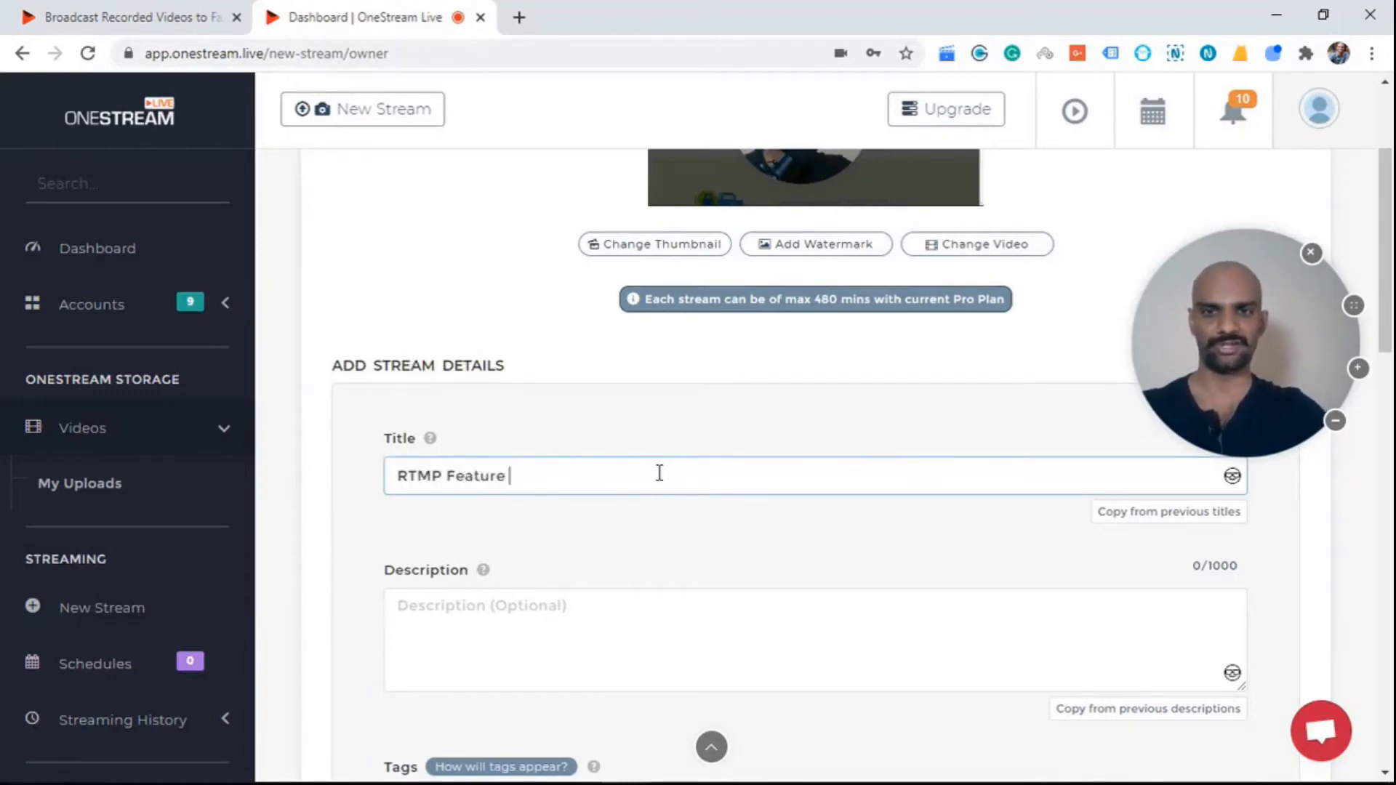
{"action": "type", "text": "Test on a"}
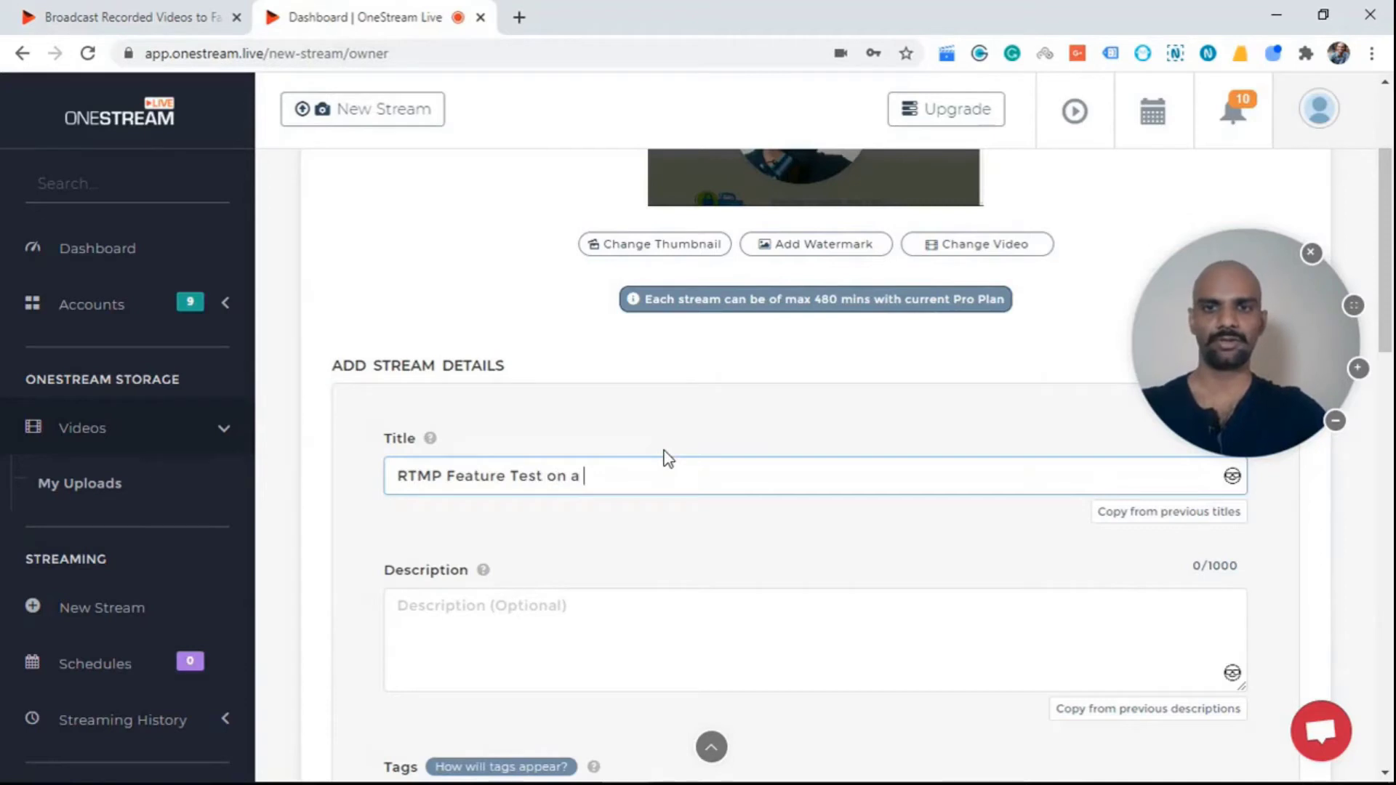
{"action": "type", "text": "non  f"}
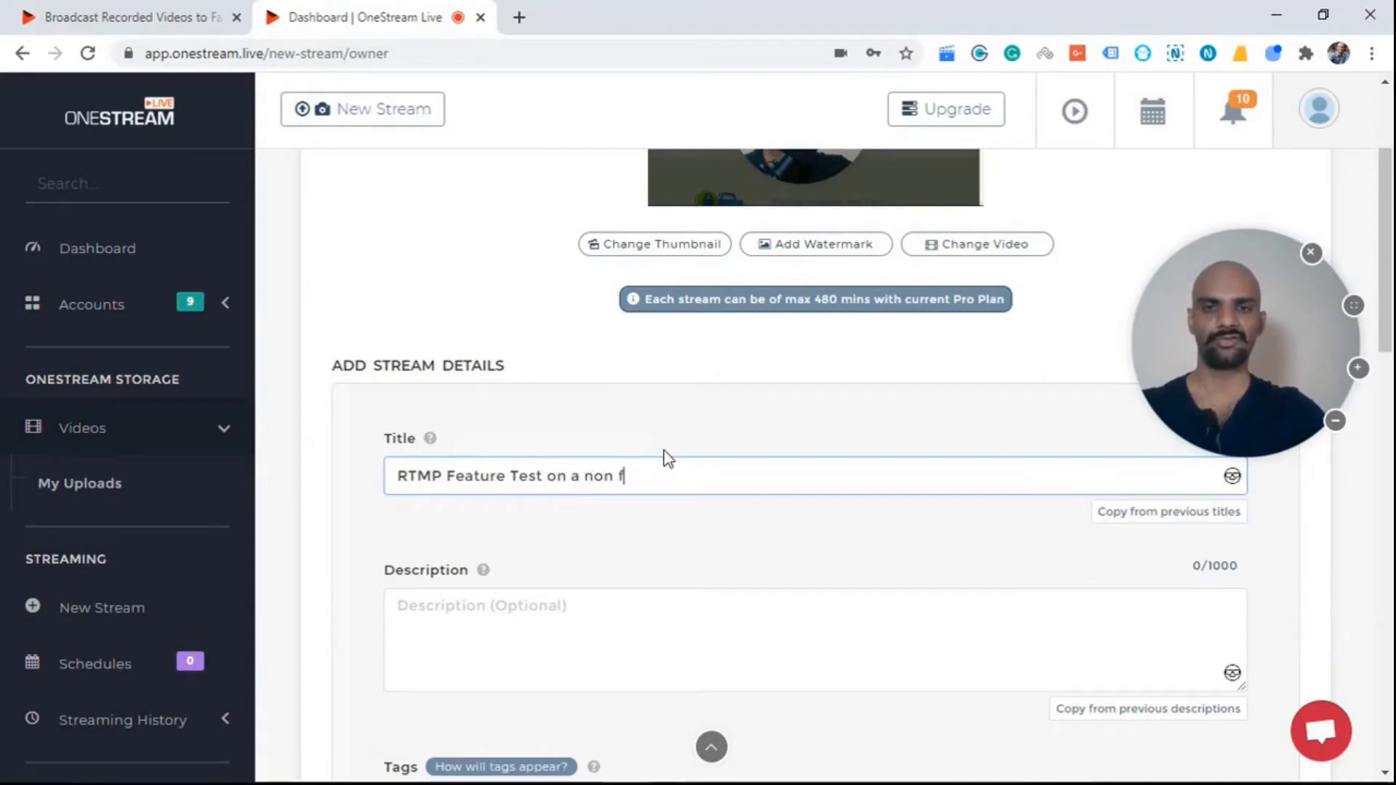
{"action": "type", "text": "b group u"}
{"action": "key", "text": "BackSpace"}
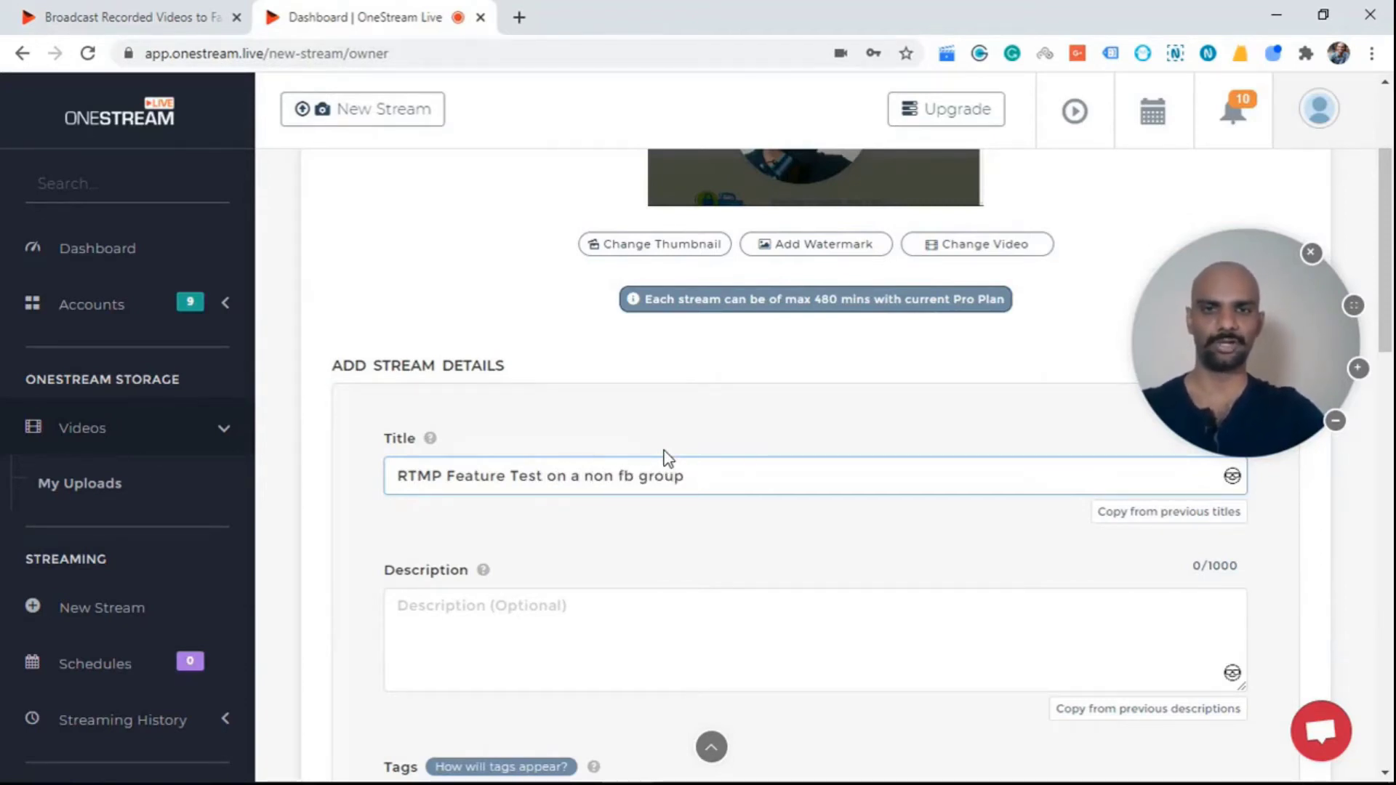
{"action": "type", "text": "admin"}
{"action": "key", "text": "ctrl+a"}
{"action": "key", "text": "ctrl+c"}
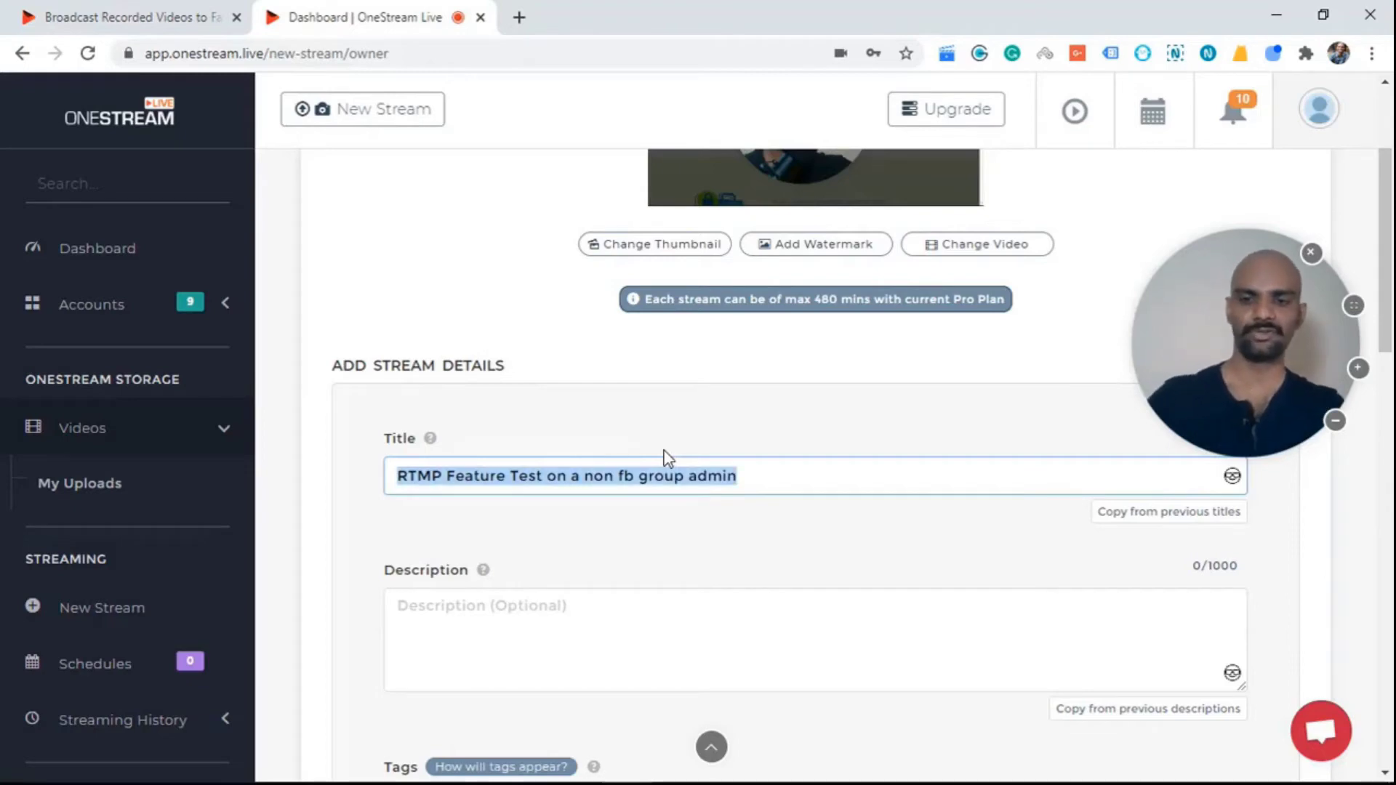
{"action": "left_click", "coordinate": [744, 607]}
{"action": "key", "text": "ctrl+v"}
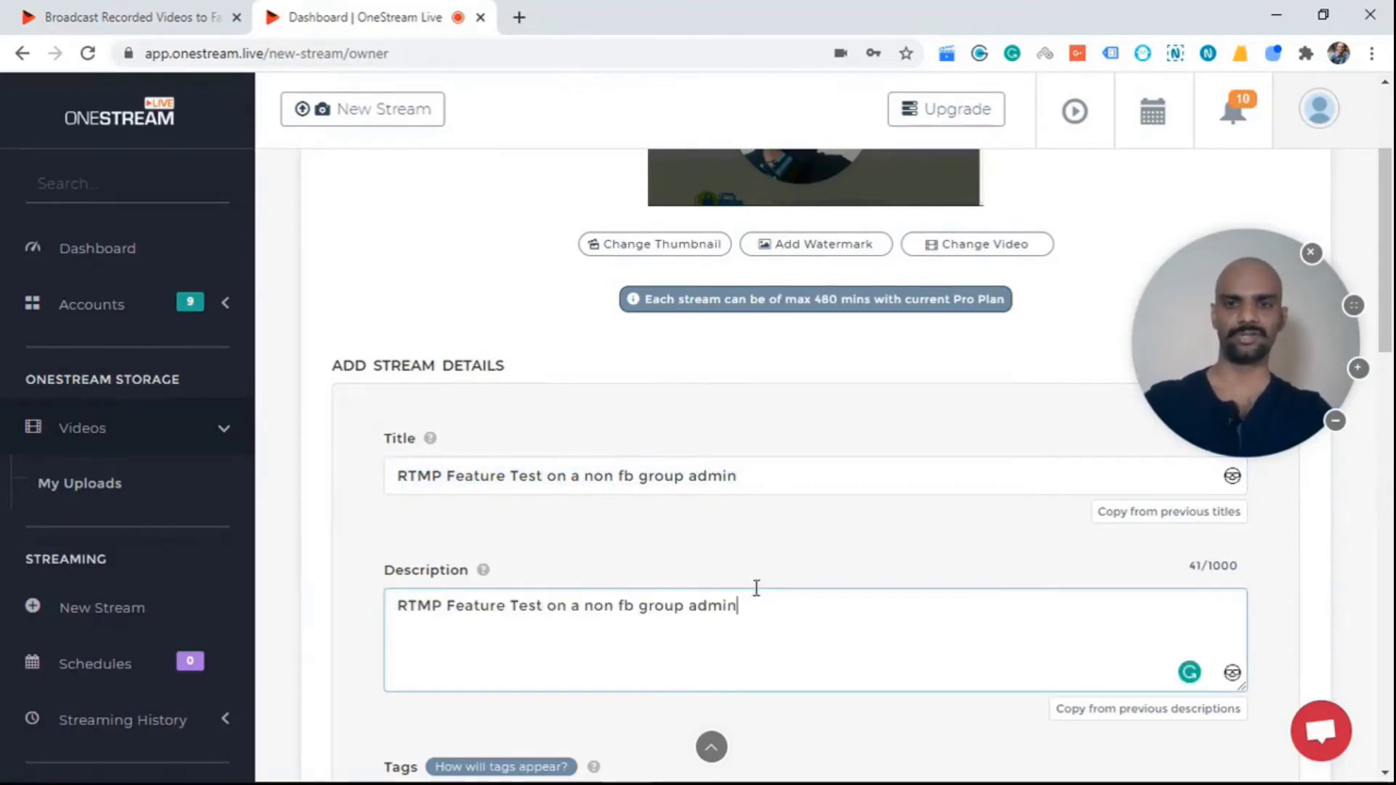
{"action": "scroll", "coordinate": [753, 590], "scroll_direction": "down", "scroll_amount": 4}
{"action": "scroll", "coordinate": [793, 538], "scroll_direction": "down", "scroll_amount": 3}
{"action": "scroll", "coordinate": [793, 538], "scroll_direction": "down", "scroll_amount": 3}
{"action": "scroll", "coordinate": [617, 518], "scroll_direction": "down", "scroll_amount": 4}
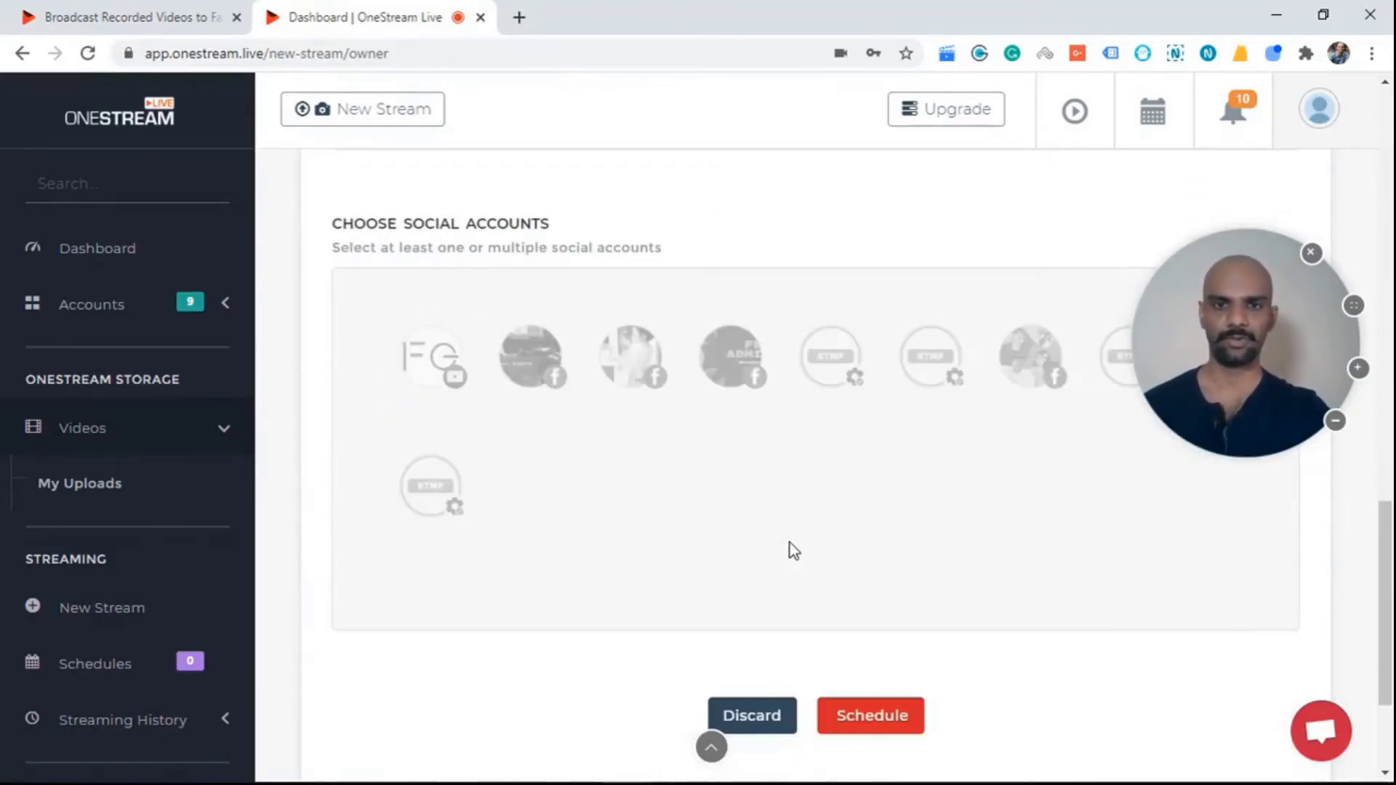
Scroll to Choose Social Accounts and tick the 'RTMP on a Facebook Group' account.
{"action": "left_click_drag", "start_coordinate": [1270, 288], "coordinate": [153, 589]}
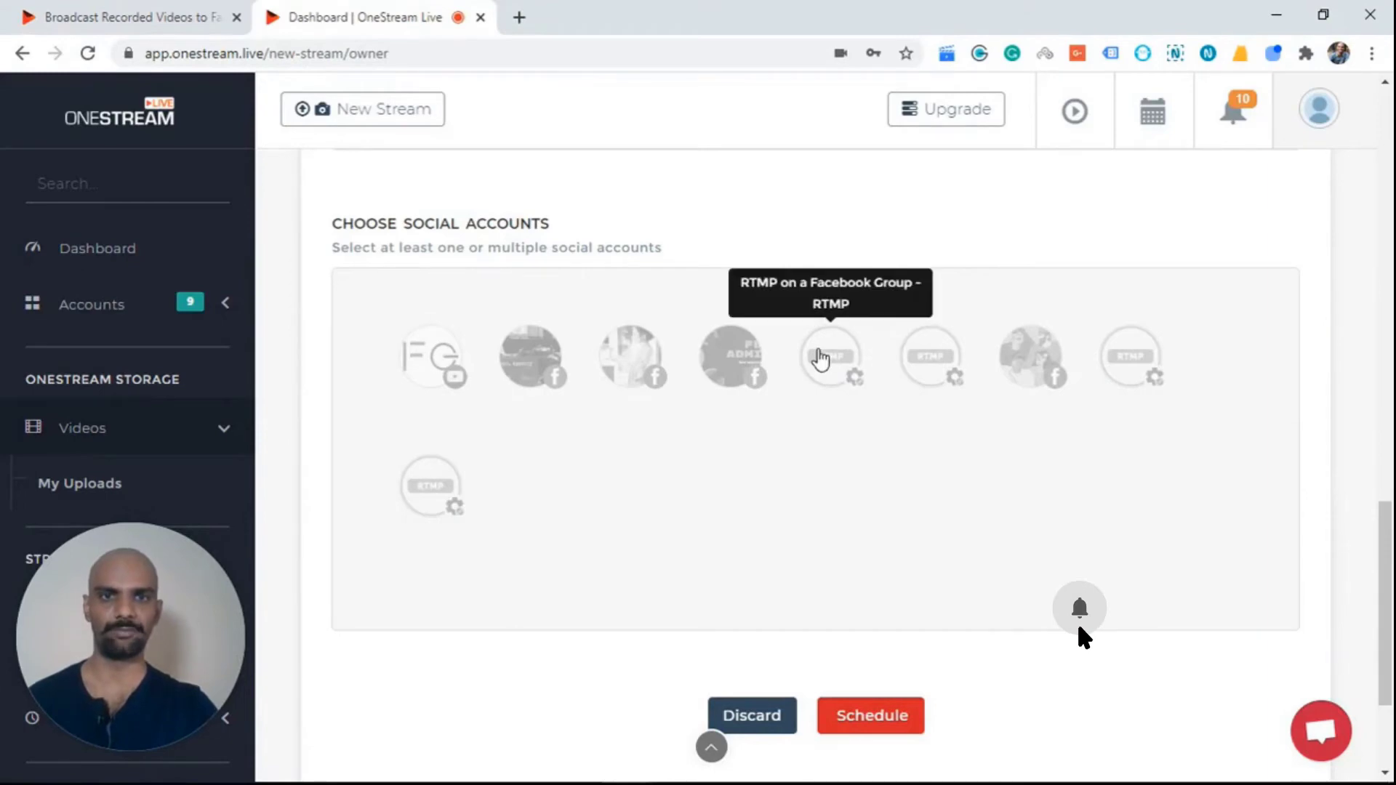
{"action": "left_click", "coordinate": [820, 358]}
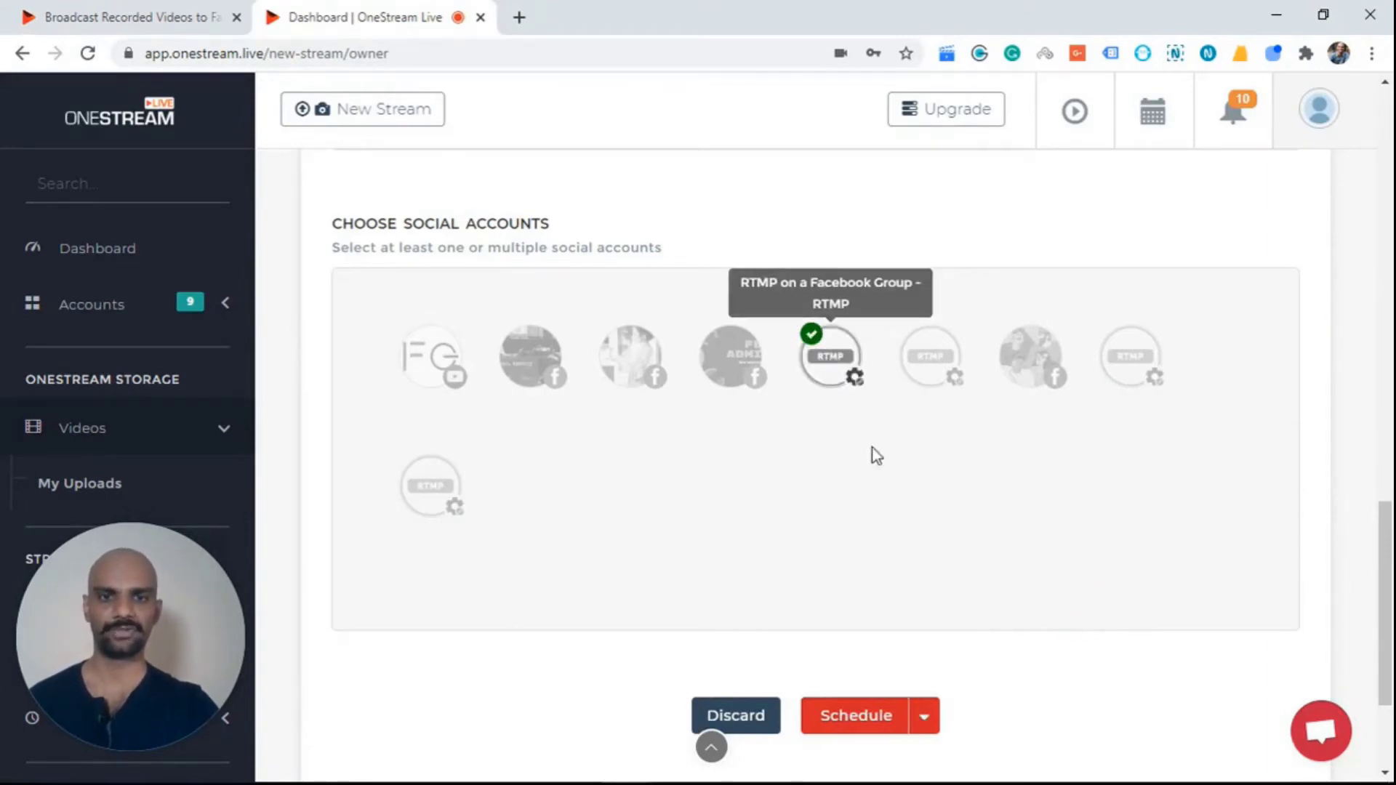
{"action": "mouse_move", "coordinate": [627, 764]}
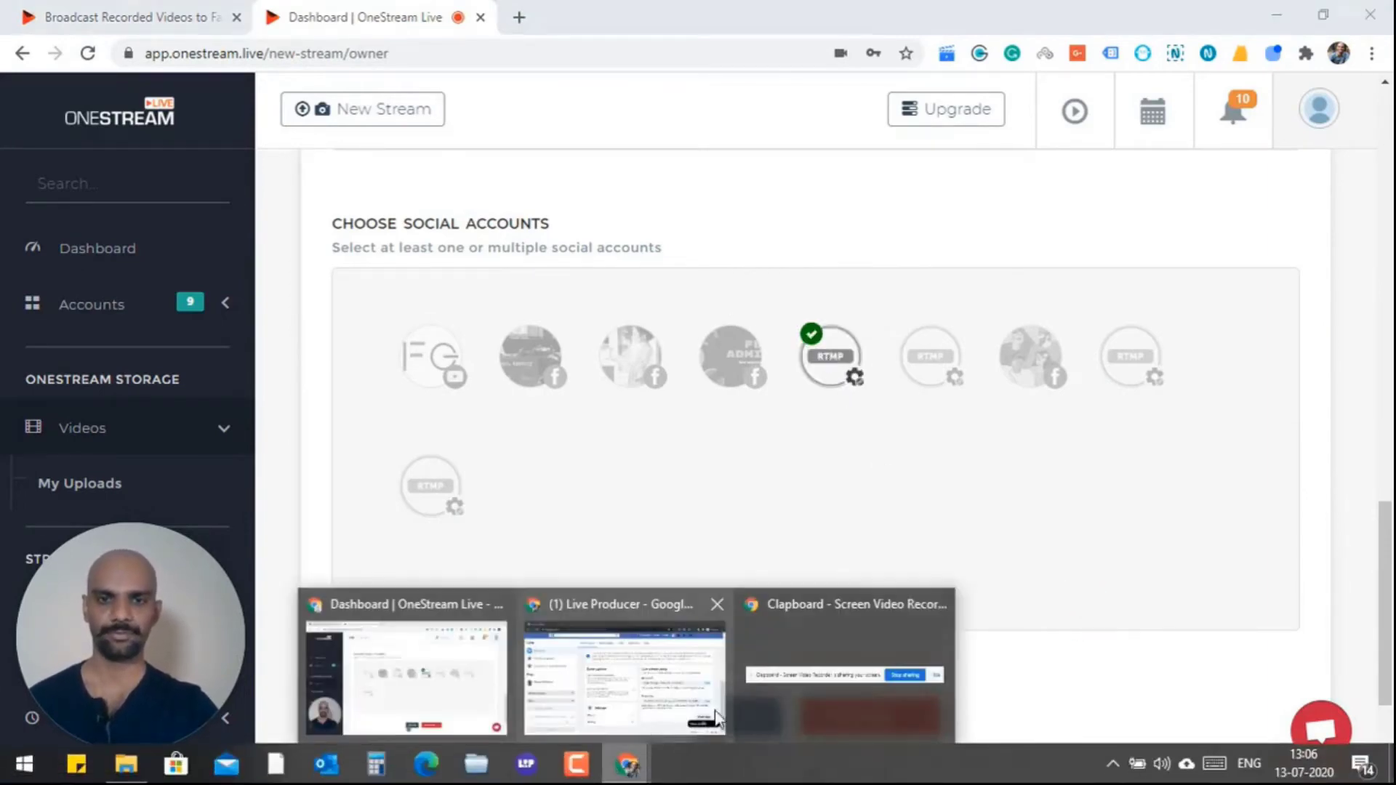
Return to Live Producer and expand the stream preview, still awaiting live video.
{"action": "left_click", "coordinate": [639, 671]}
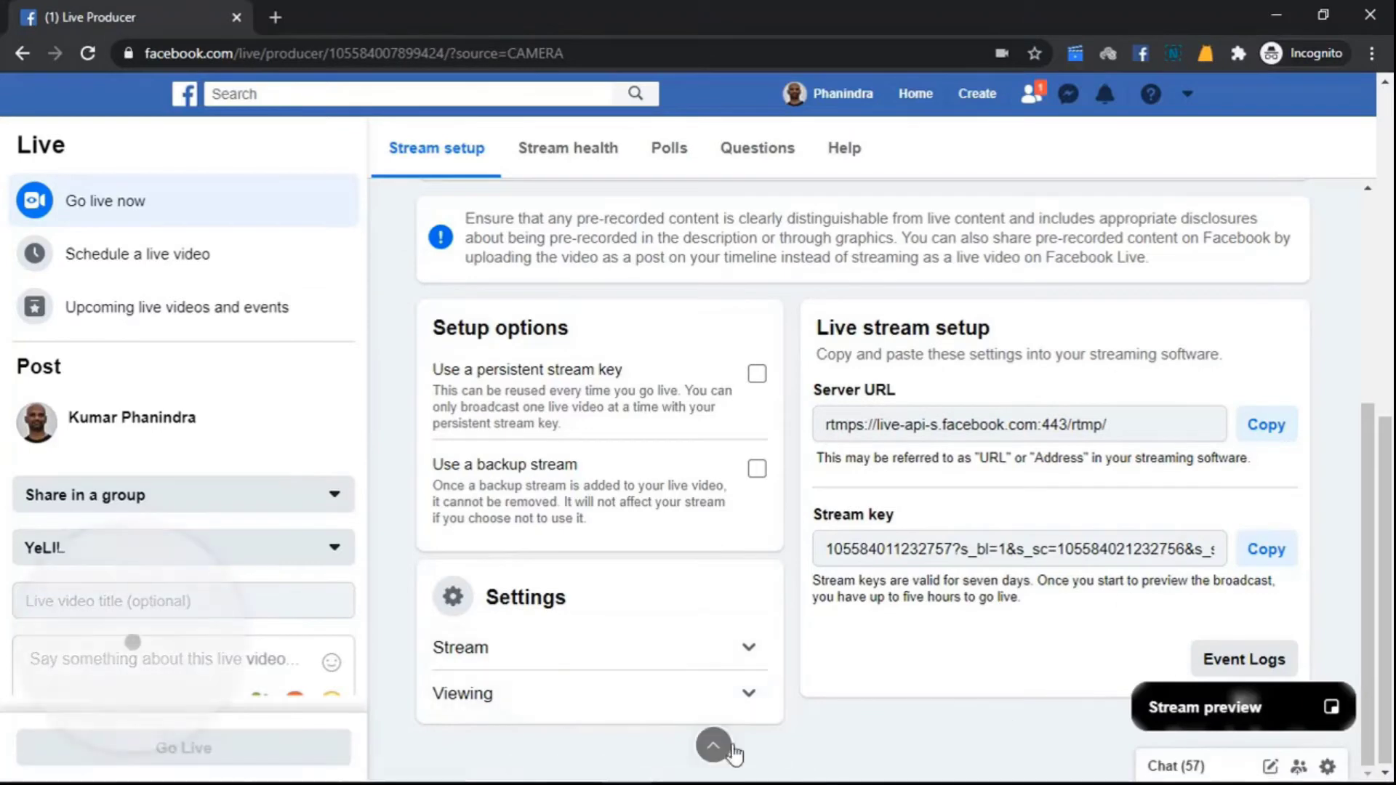
{"action": "left_click", "coordinate": [906, 740]}
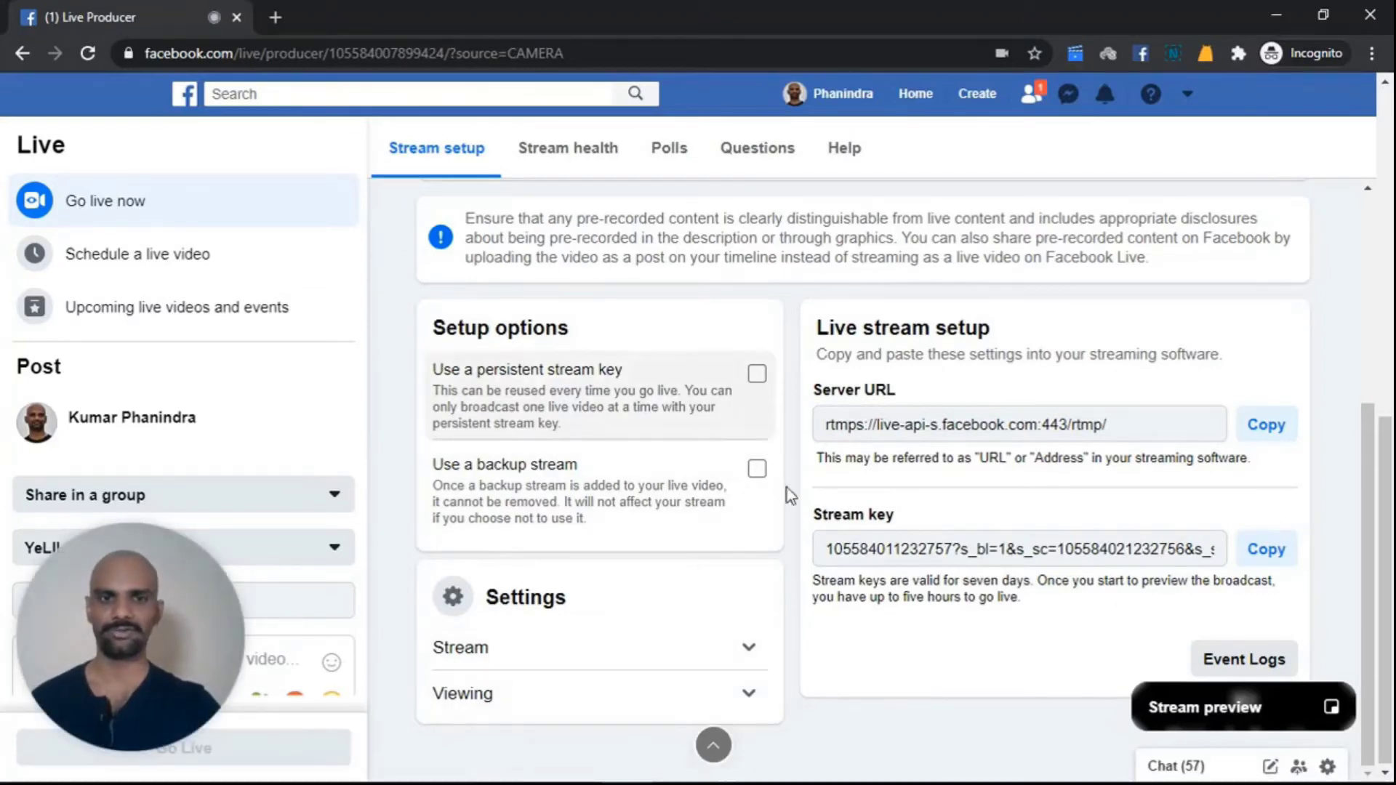
{"action": "left_click", "coordinate": [1279, 708]}
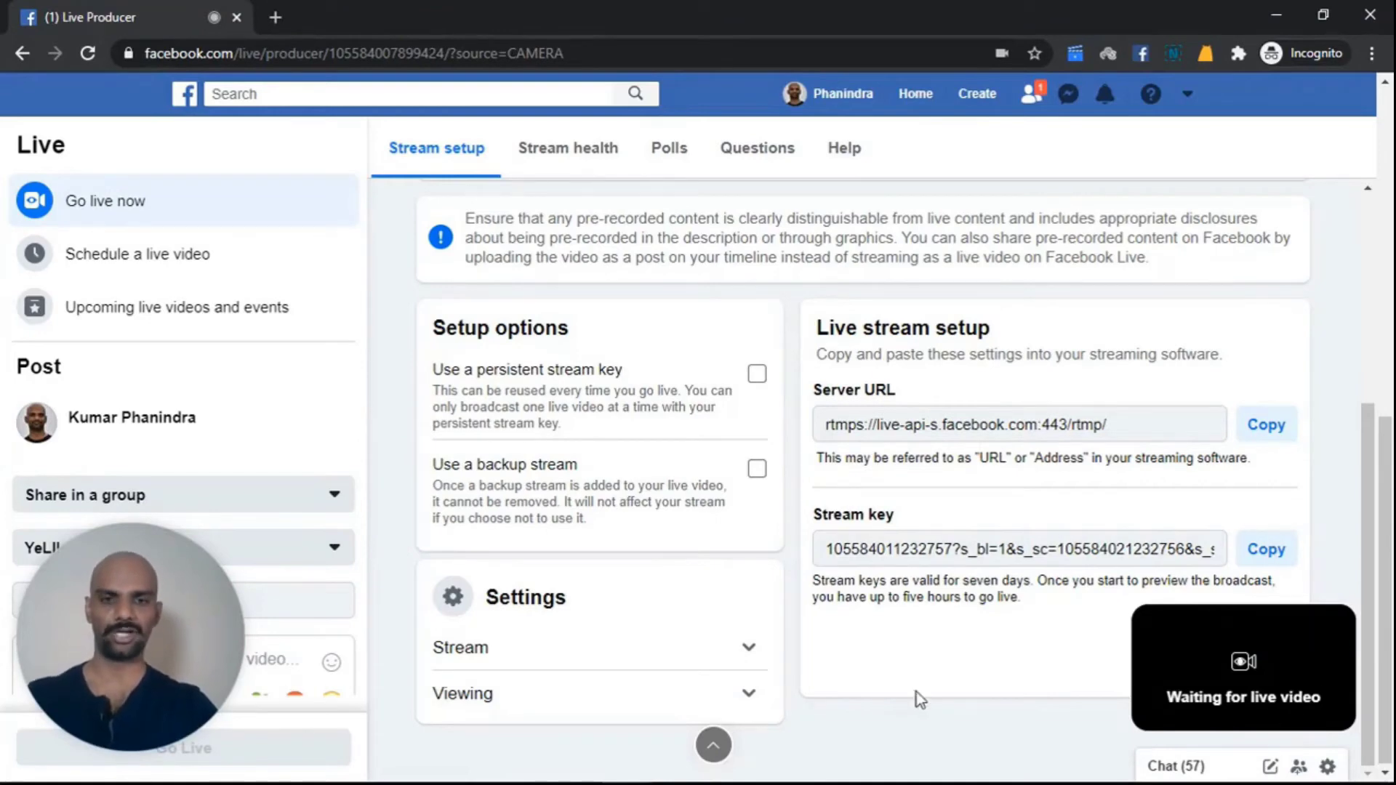
{"action": "mouse_move", "coordinate": [699, 781]}
{"action": "left_click", "coordinate": [634, 768]}
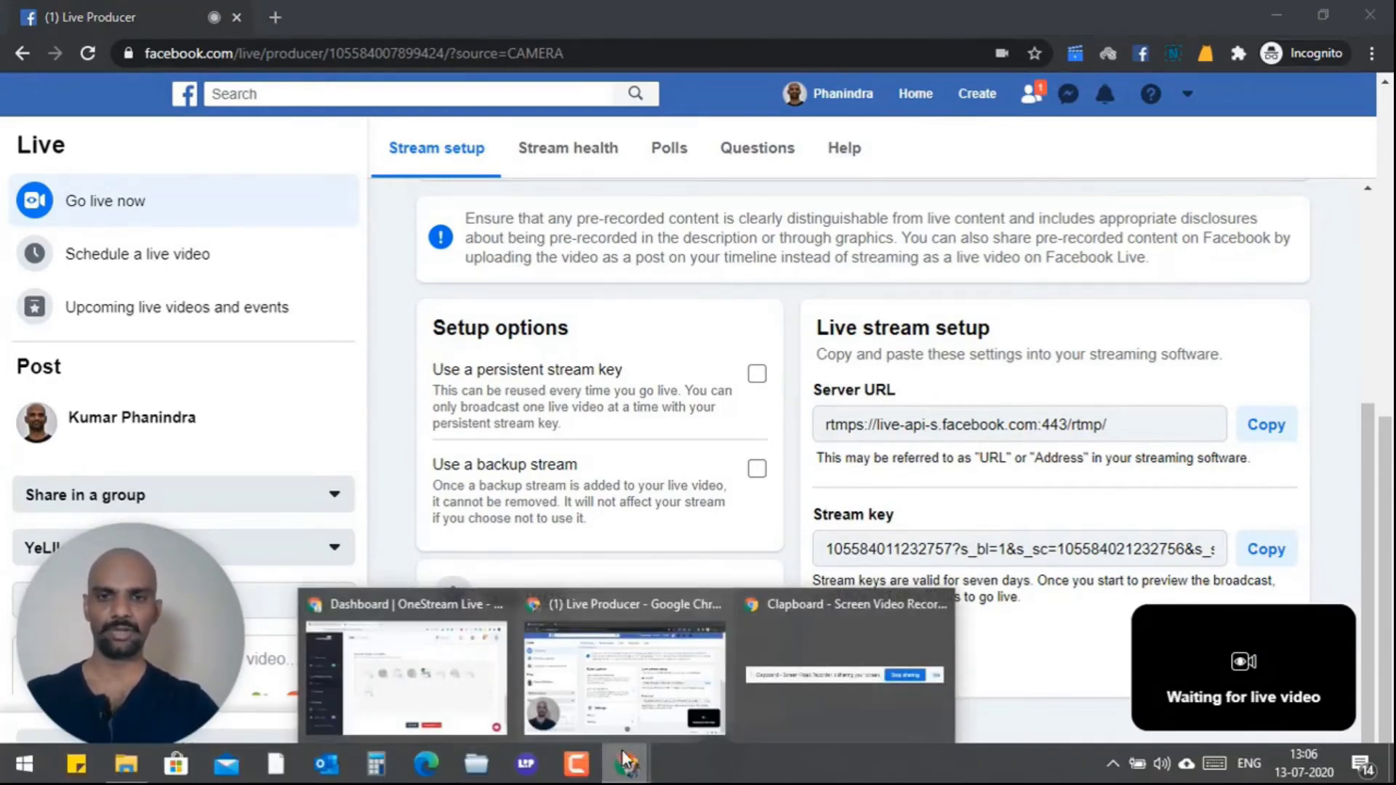
Schedule the stream on the Custom RTMP account to start immediately, without optimizing.
{"action": "left_click", "coordinate": [473, 691]}
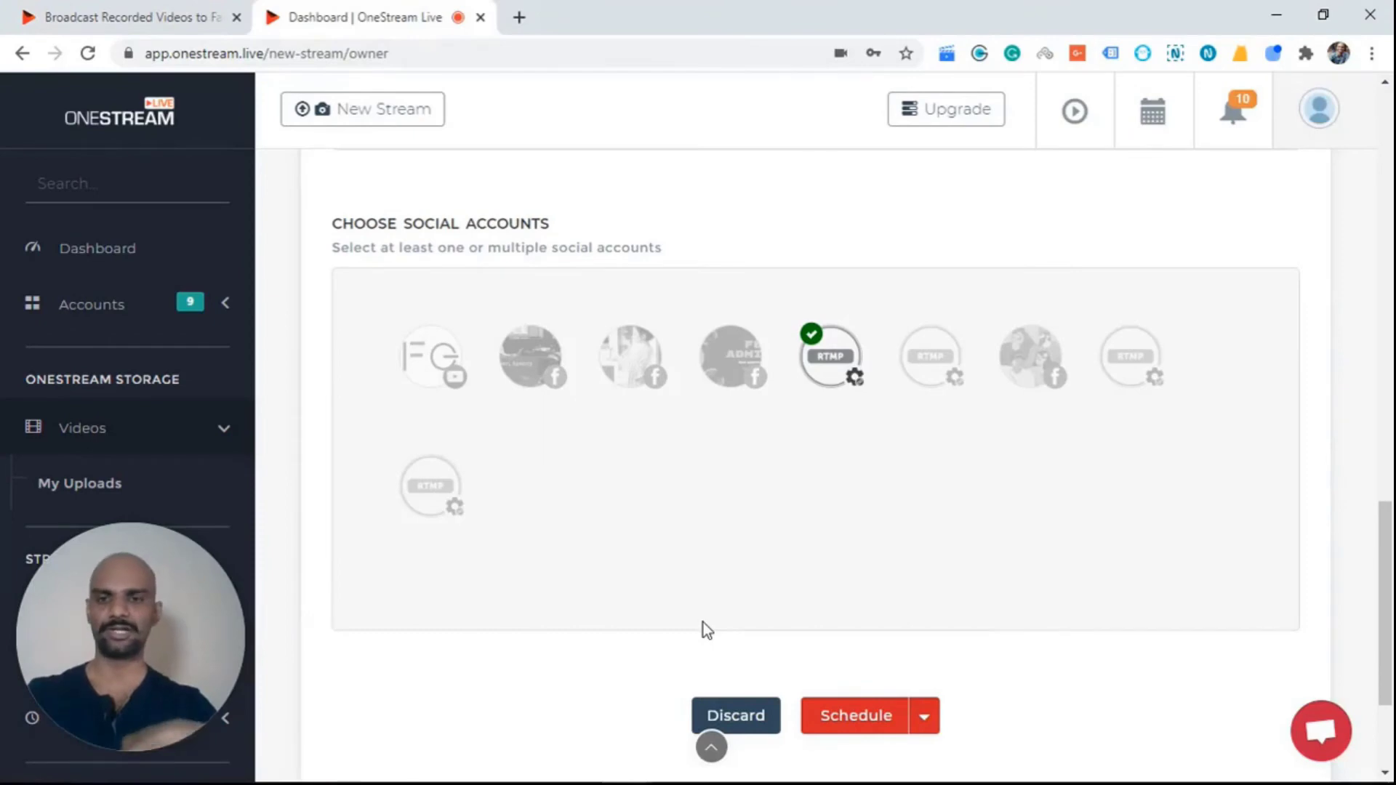
{"action": "left_click", "coordinate": [882, 716]}
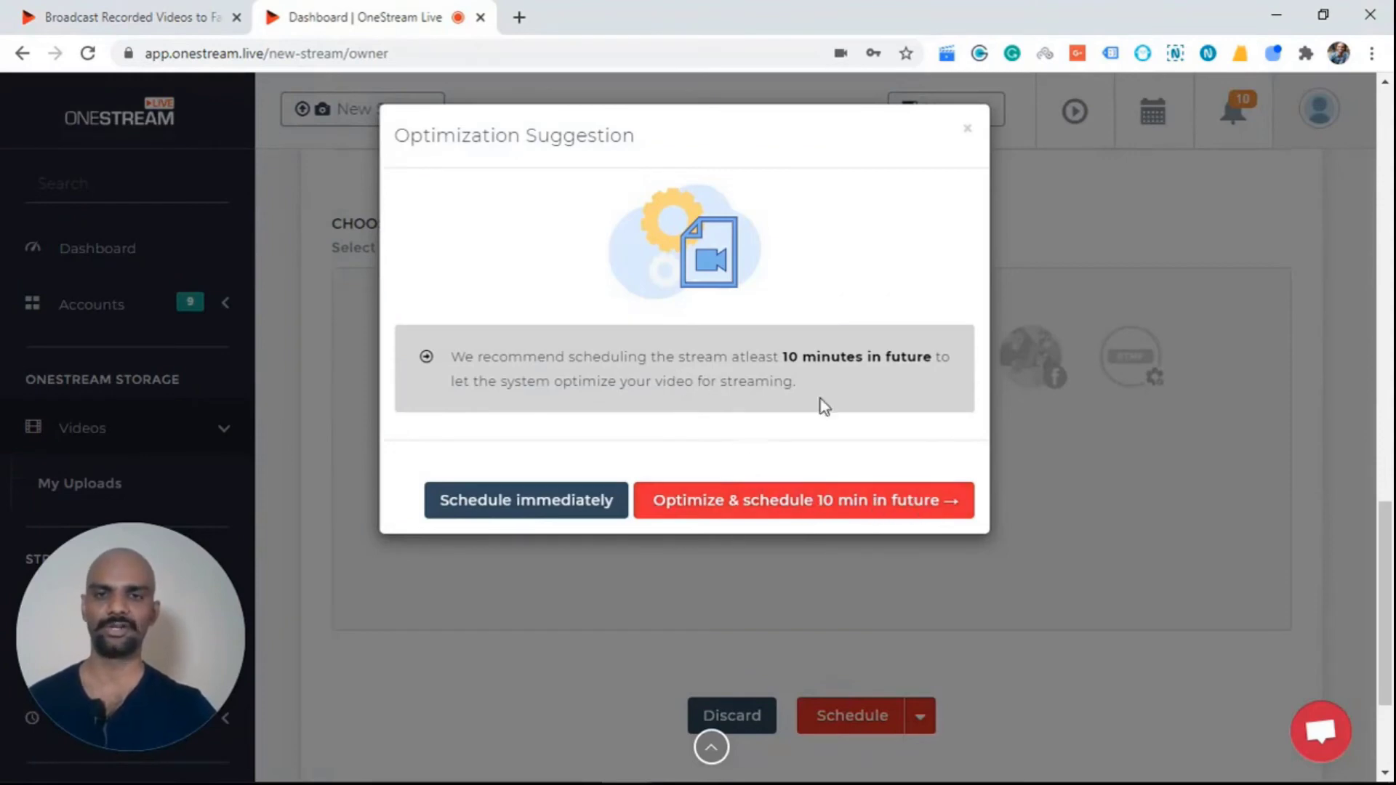
{"action": "left_click", "coordinate": [555, 500]}
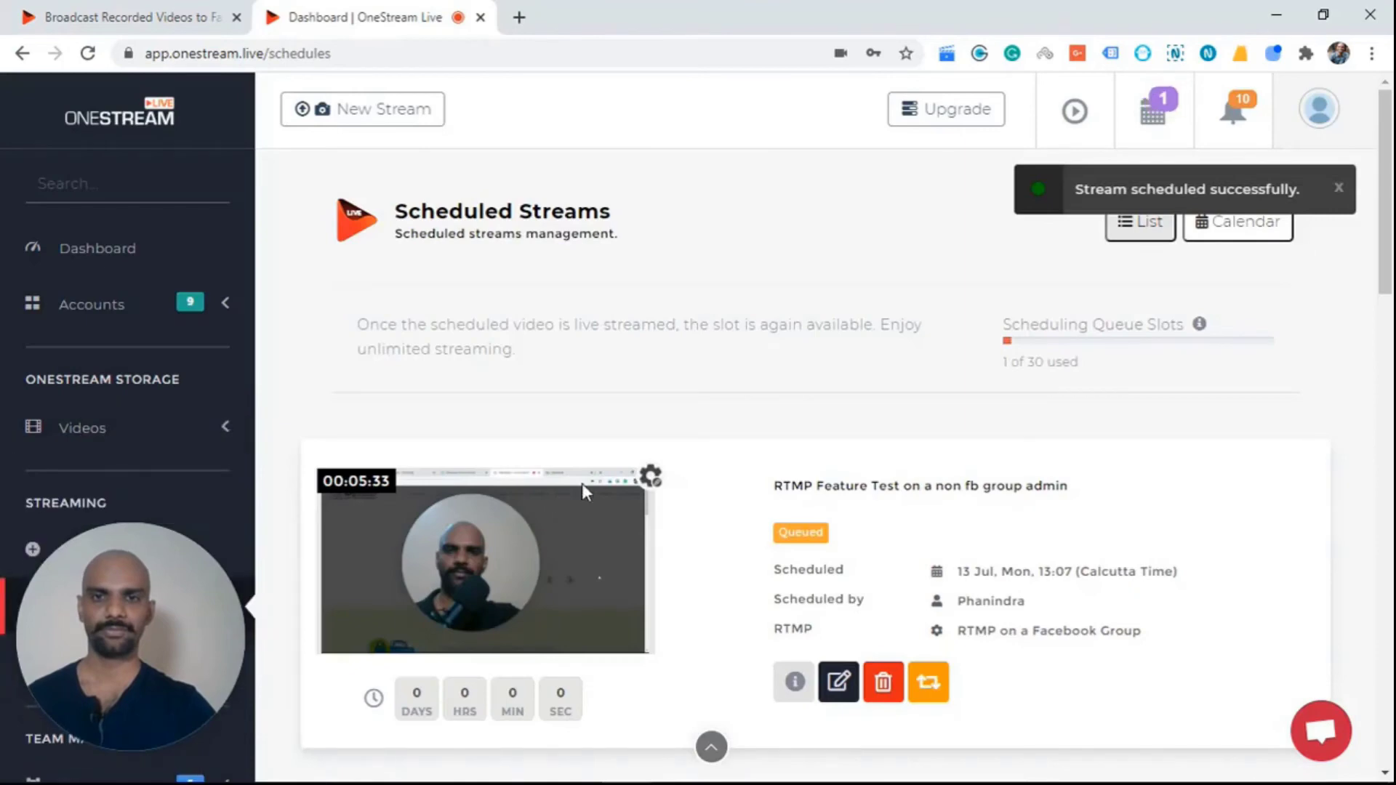
{"action": "scroll", "coordinate": [796, 482], "scroll_direction": "down", "scroll_amount": 1}
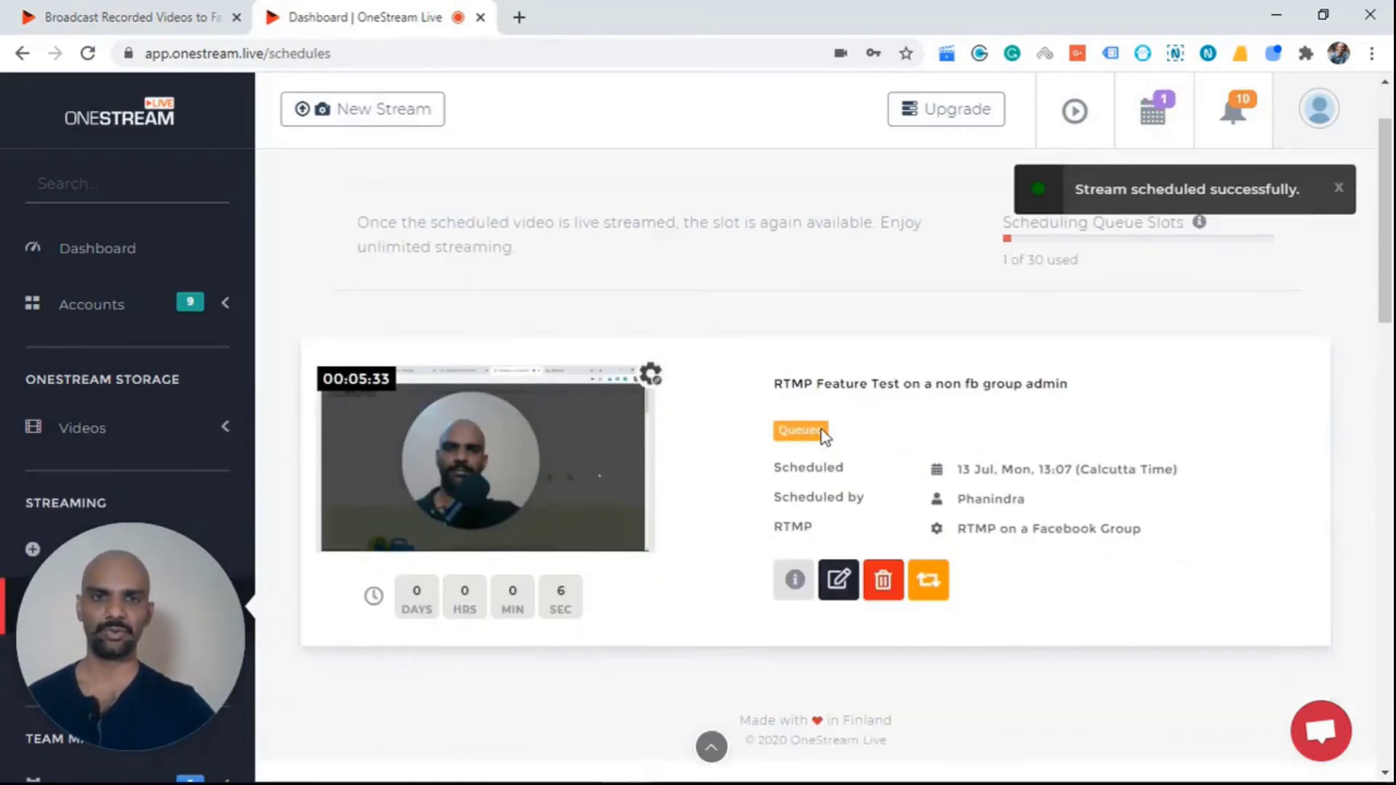
Check the OneStream stream shows Live Now, then return to Facebook Live Producer.
{"action": "left_click", "coordinate": [627, 763]}
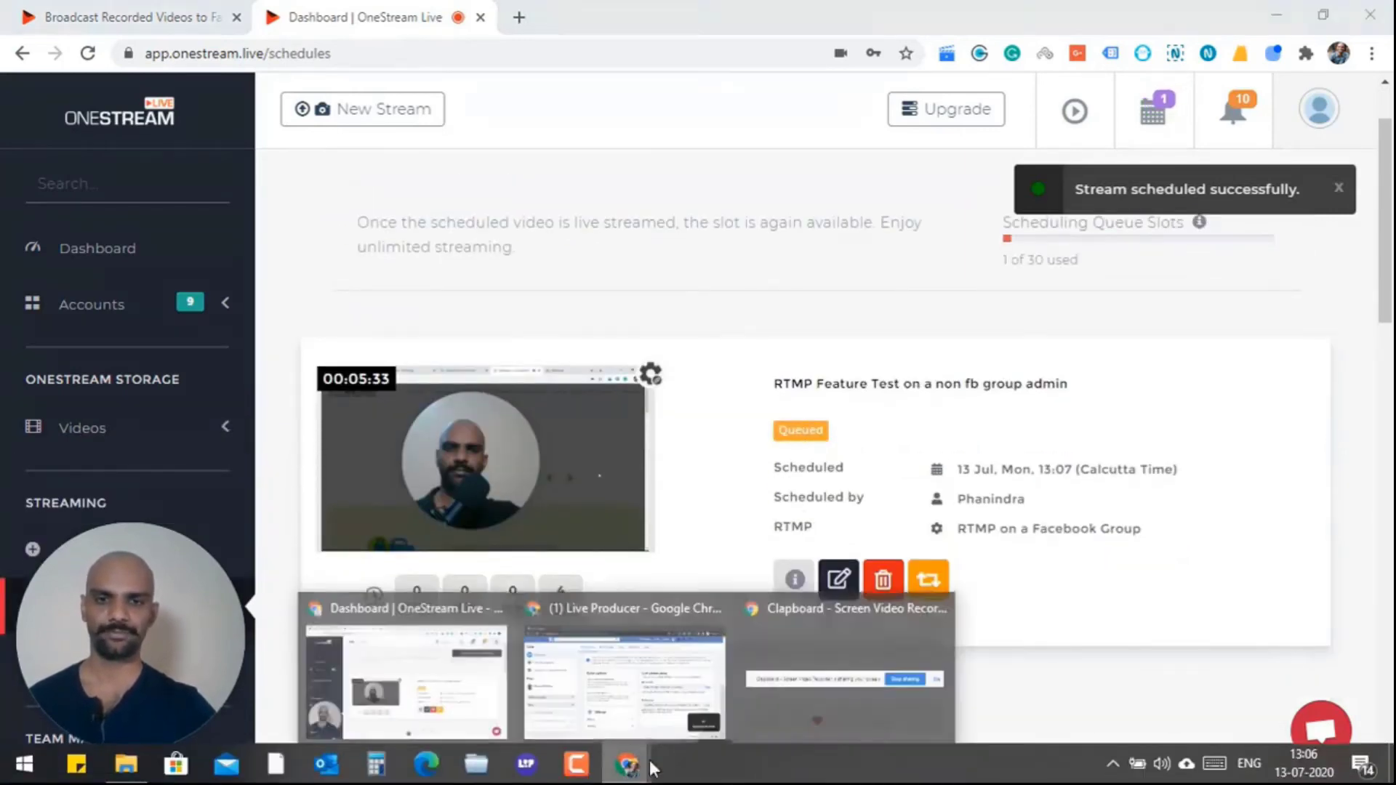
{"action": "left_click", "coordinate": [673, 690]}
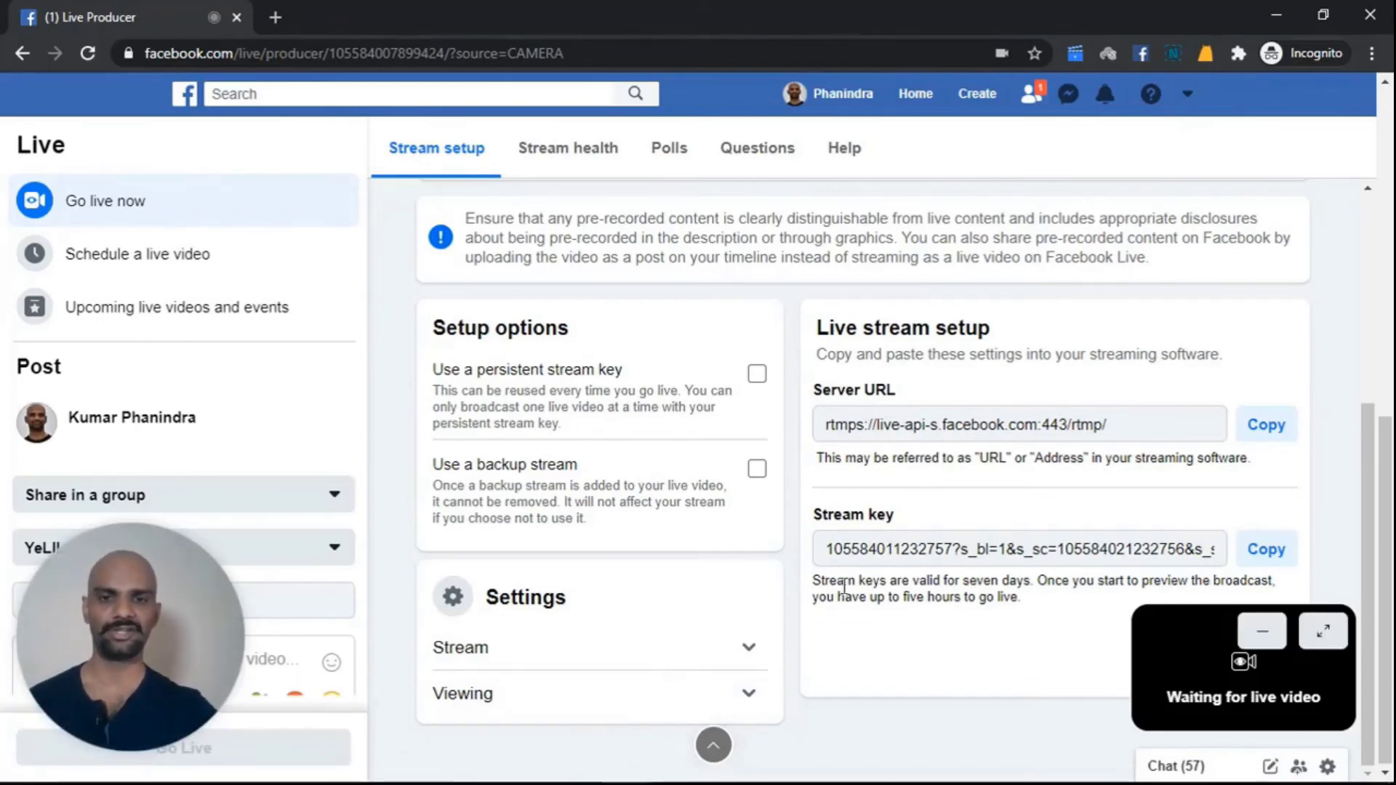
{"action": "left_click", "coordinate": [627, 763]}
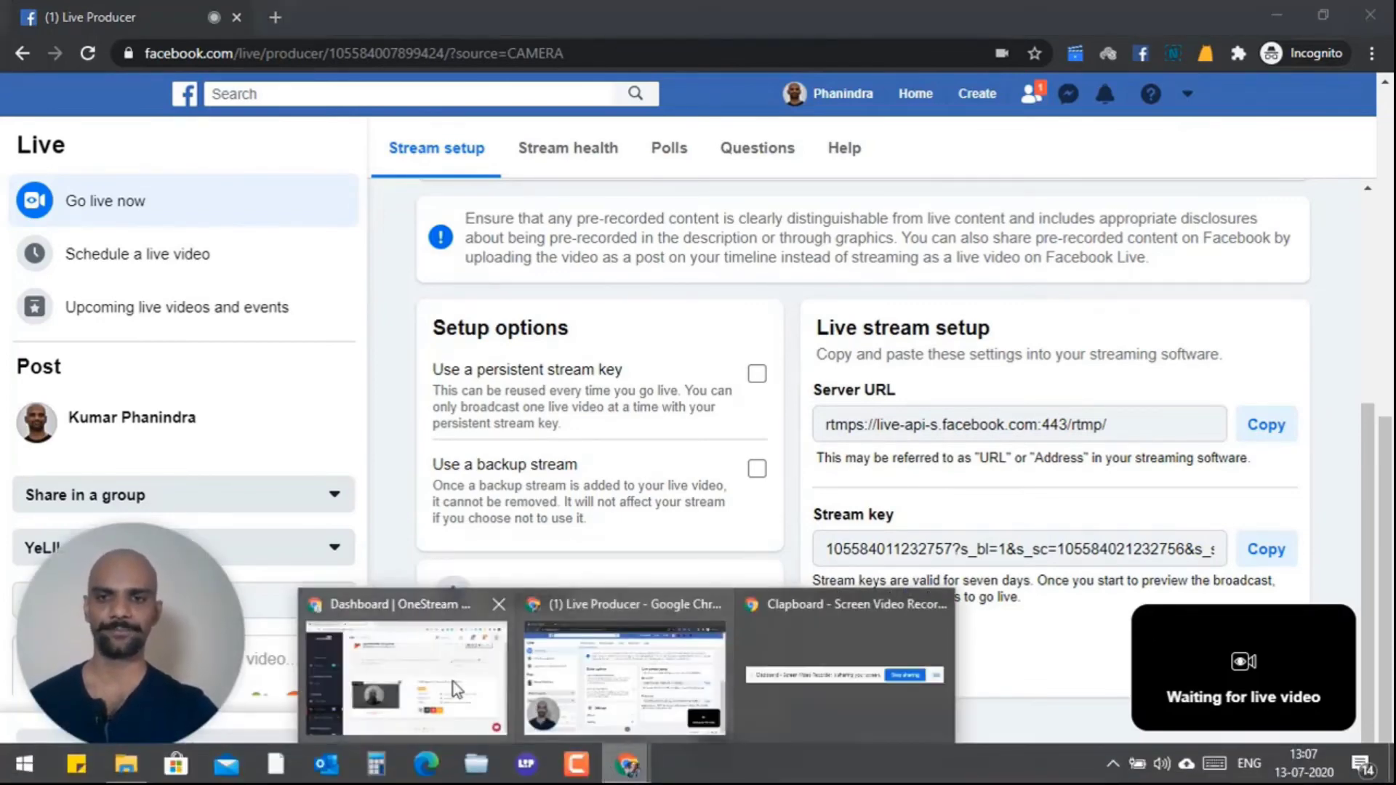
{"action": "left_click", "coordinate": [405, 687]}
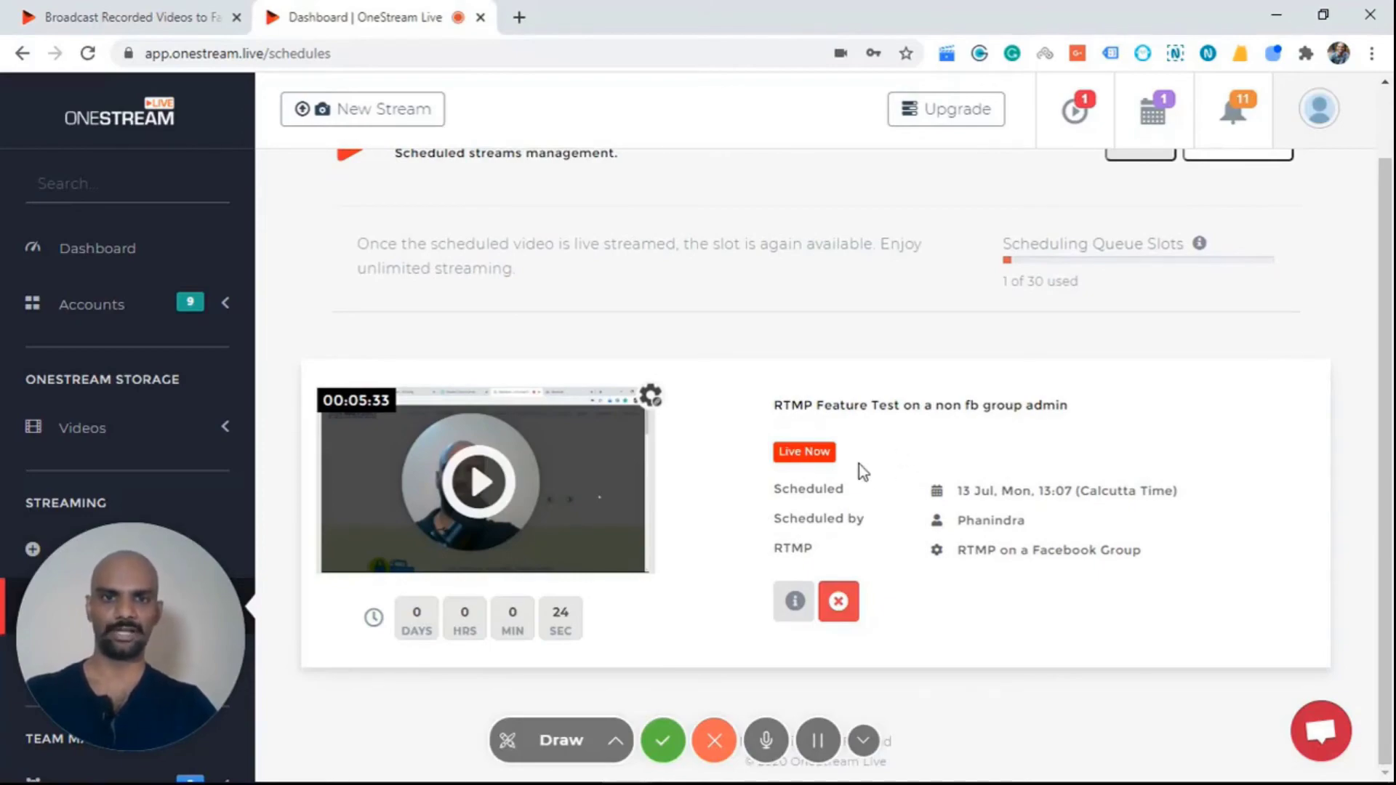
{"action": "key", "text": "alt+Tab"}
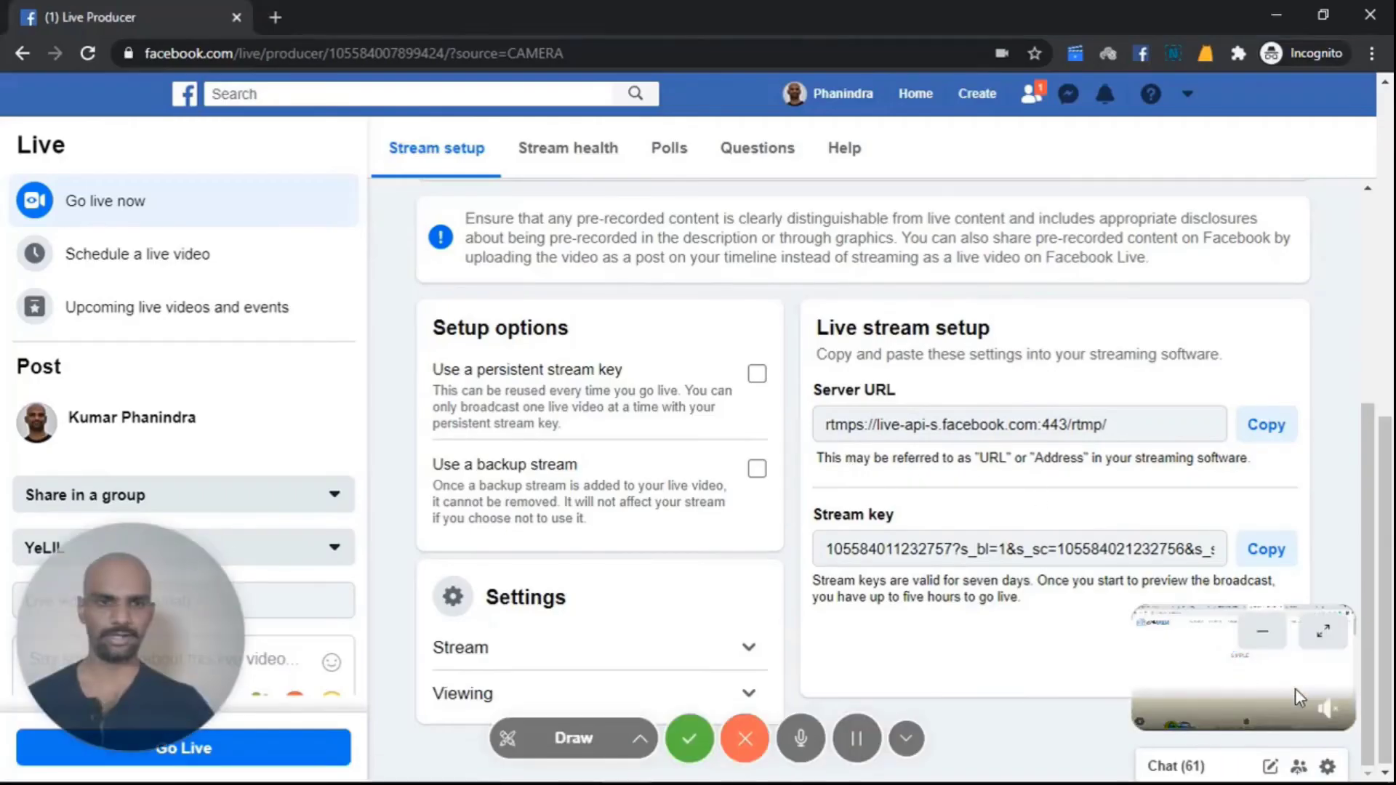
Enter 'RTMP Testing' as the live video title.
{"action": "left_click", "coordinate": [905, 739]}
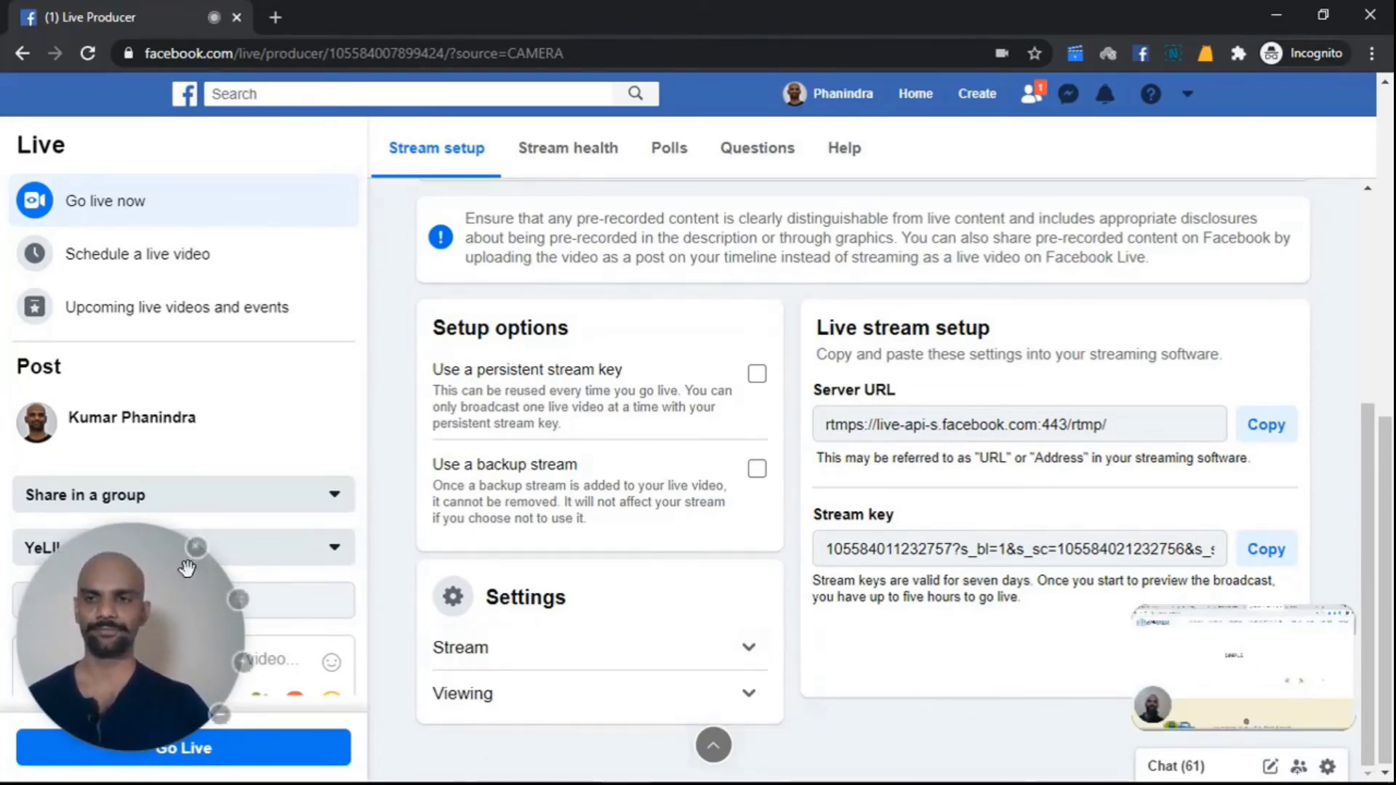
{"action": "left_click_drag", "start_coordinate": [131, 628], "coordinate": [1132, 338]}
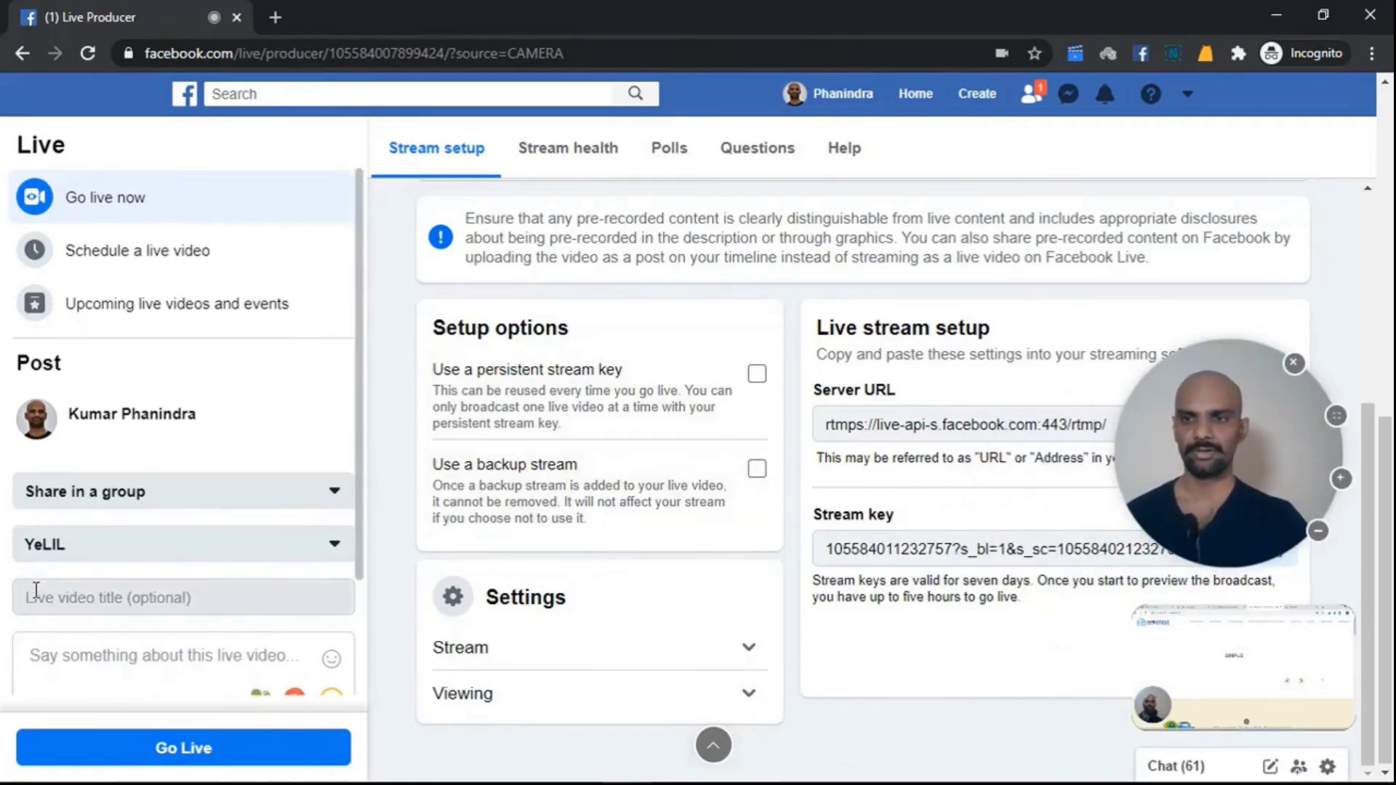
{"action": "scroll", "coordinate": [109, 568], "scroll_direction": "down", "scroll_amount": 2}
{"action": "left_click", "coordinate": [188, 498]}
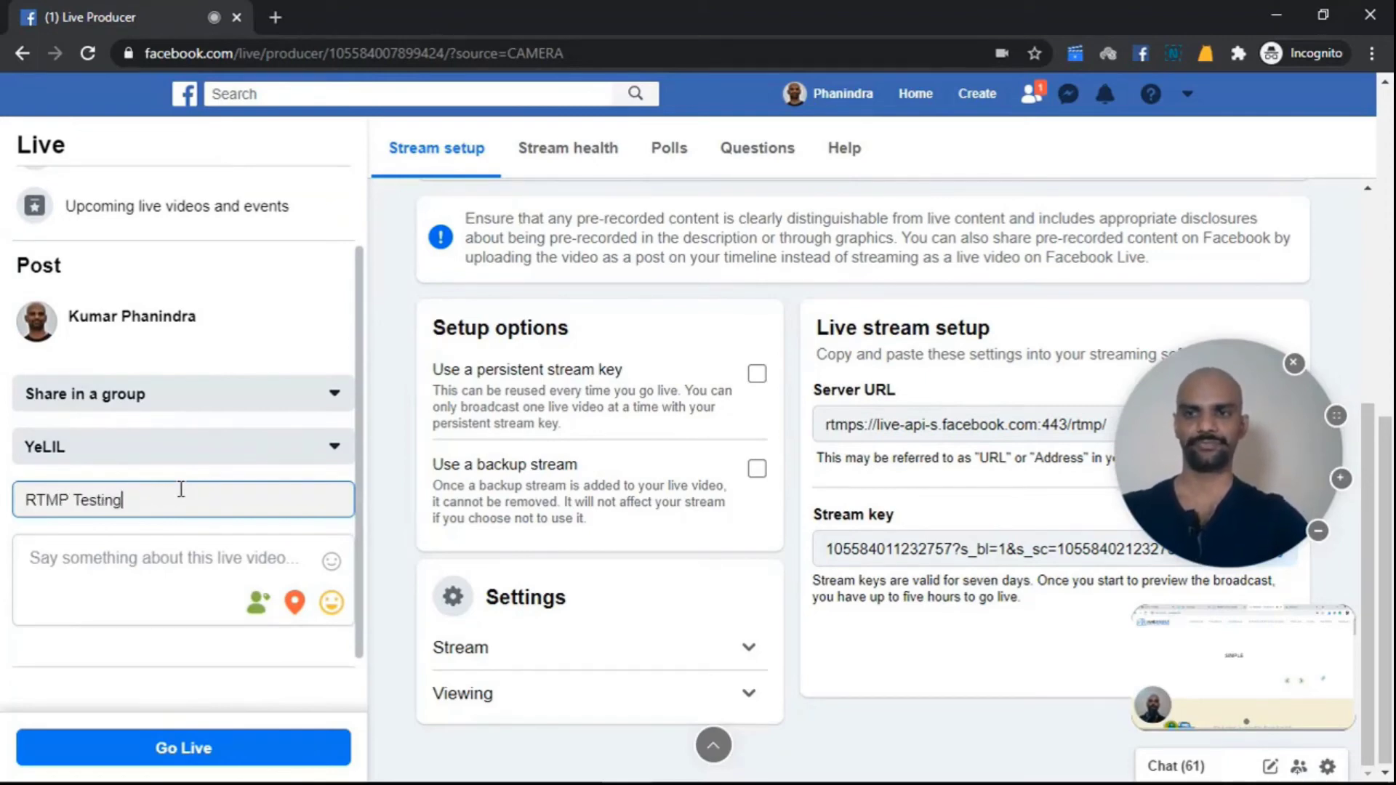
Write the description, tagging the Testing art page and mentioning a friend.
{"action": "left_click", "coordinate": [181, 573]}
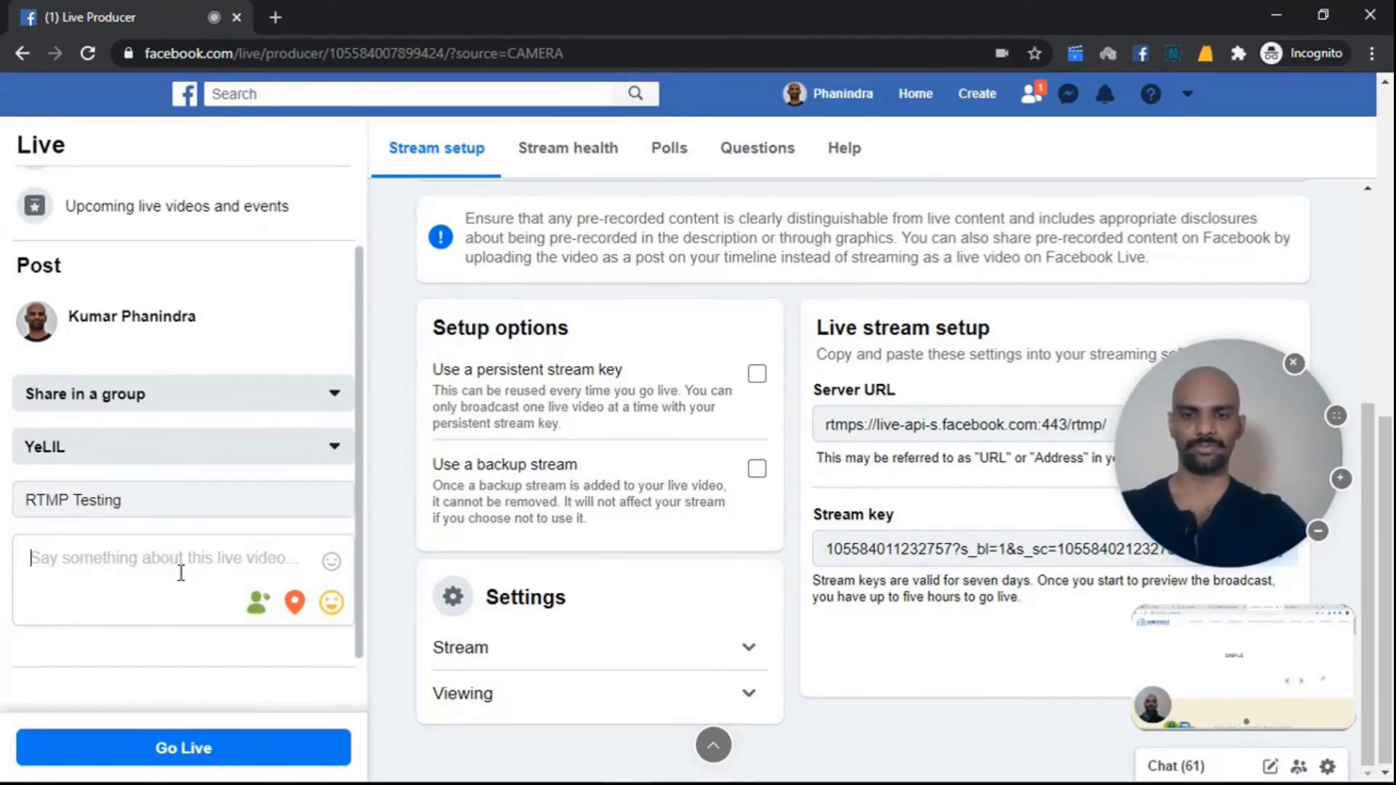
{"action": "type", "text": "RTMP Testing"}
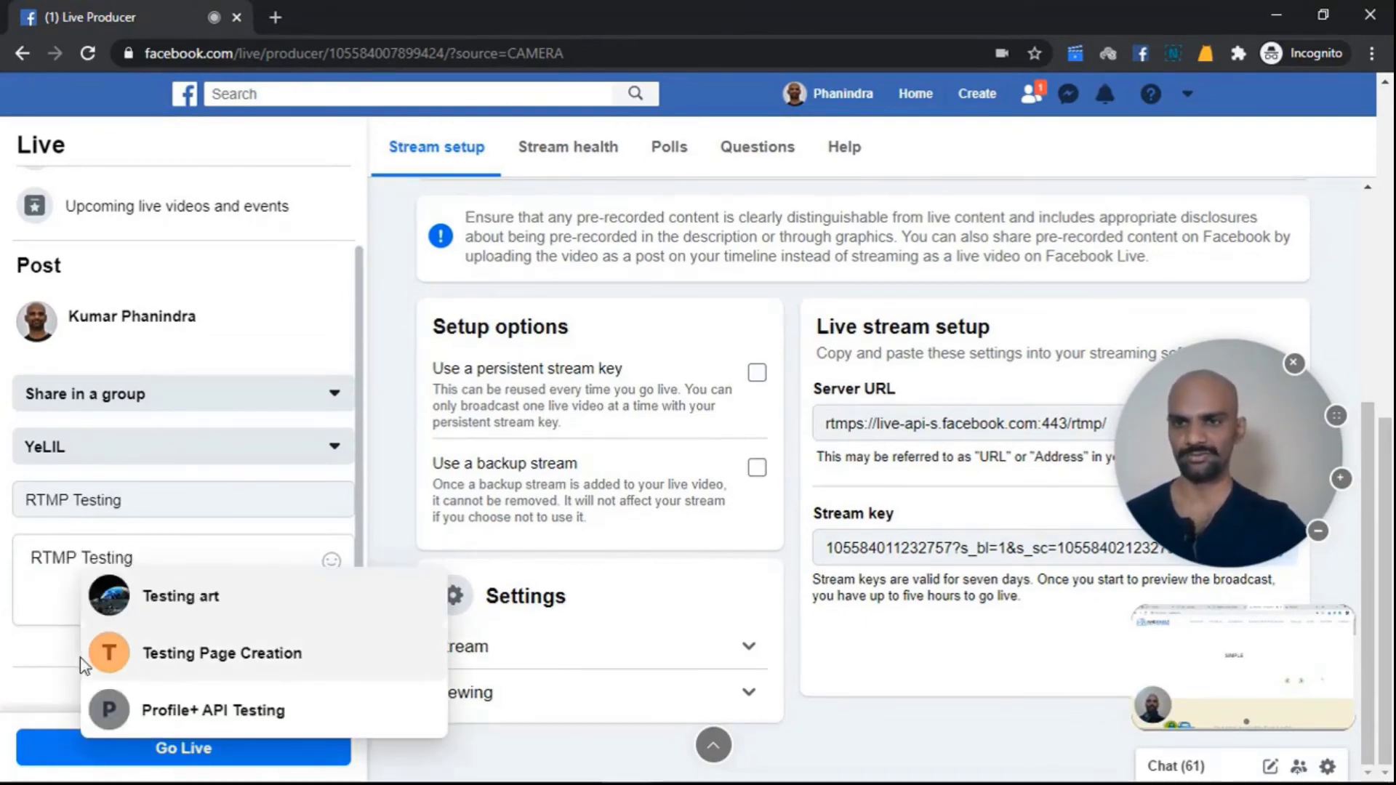
{"action": "left_click", "coordinate": [194, 616]}
{"action": "scroll", "coordinate": [185, 606], "scroll_direction": "down", "scroll_amount": 1}
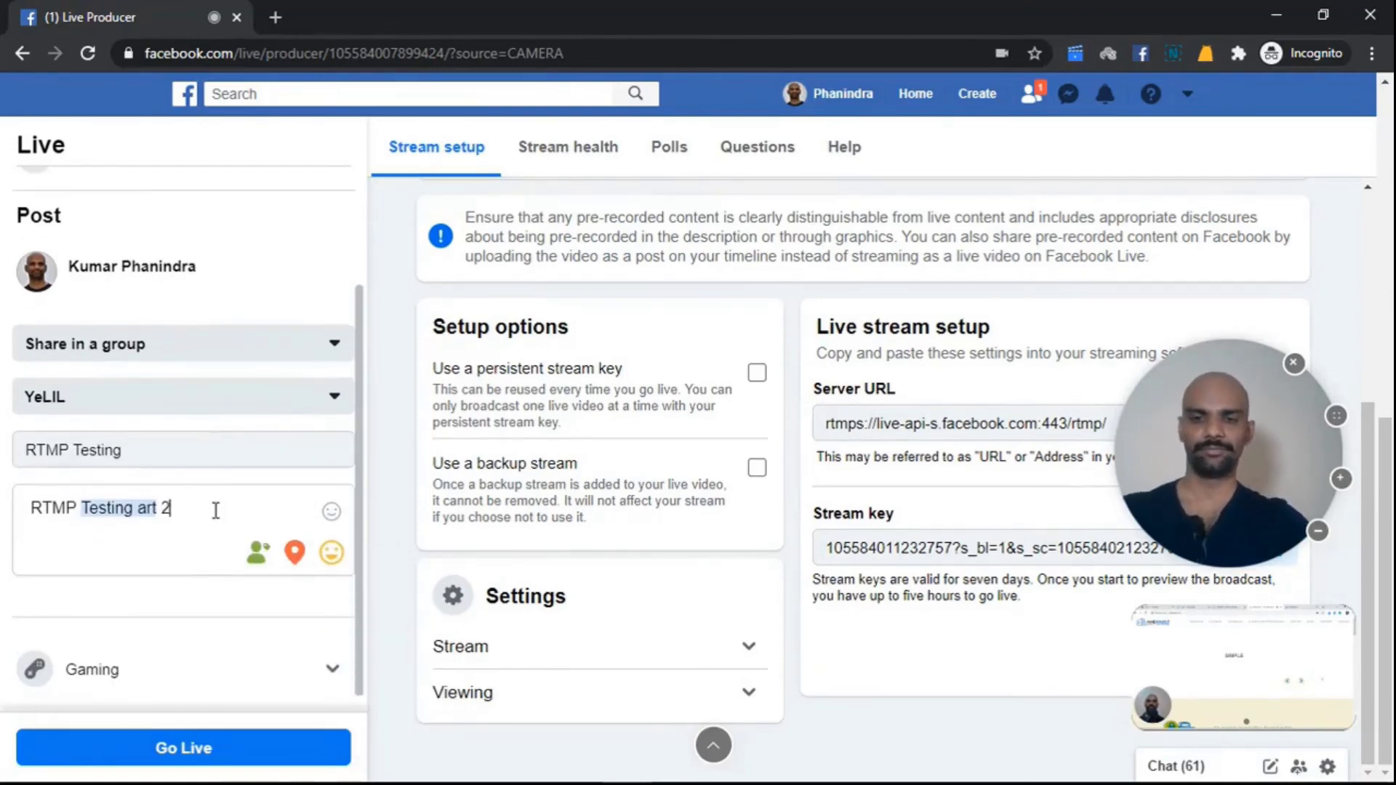
{"action": "key", "text": "BackSpace"}
{"action": "type", "text": "@"}
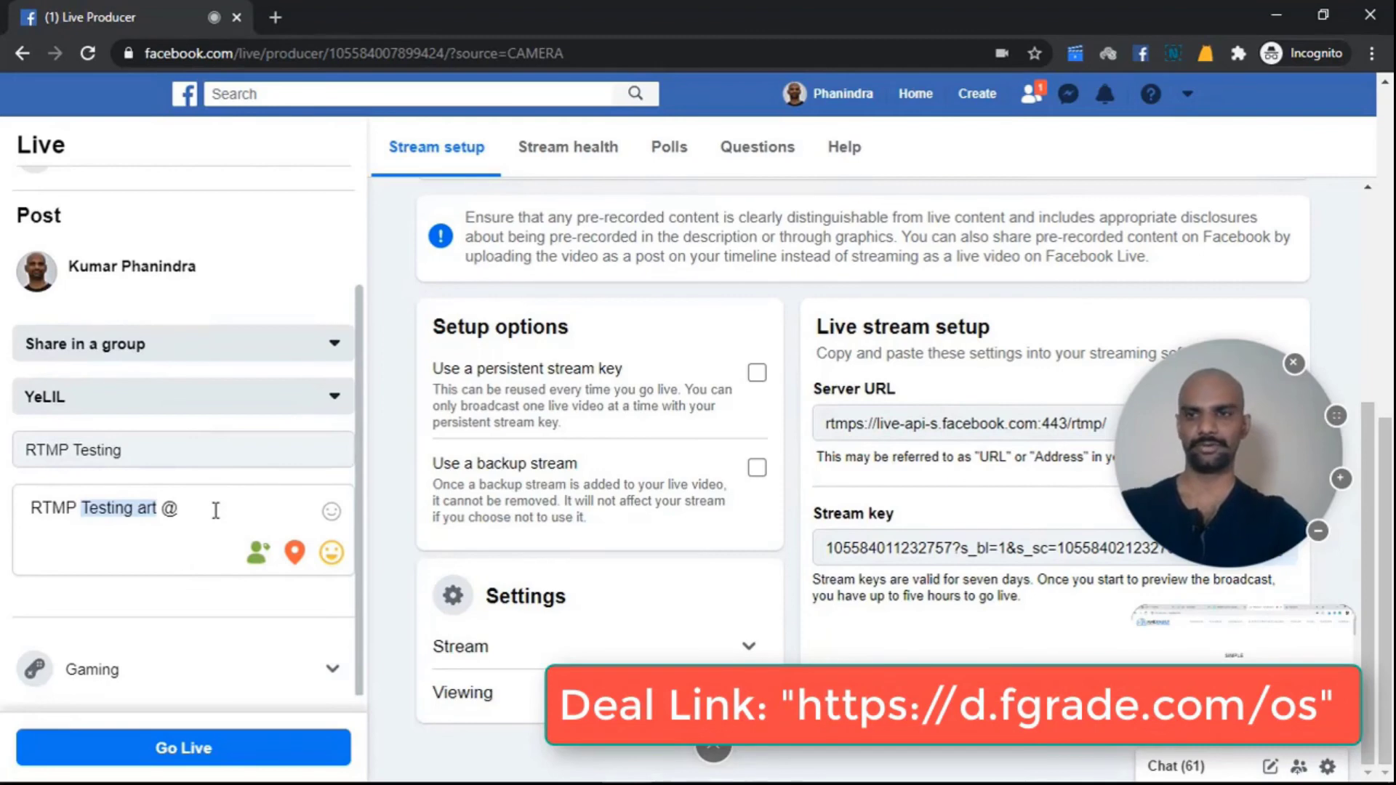
{"action": "type", "text": "M"}
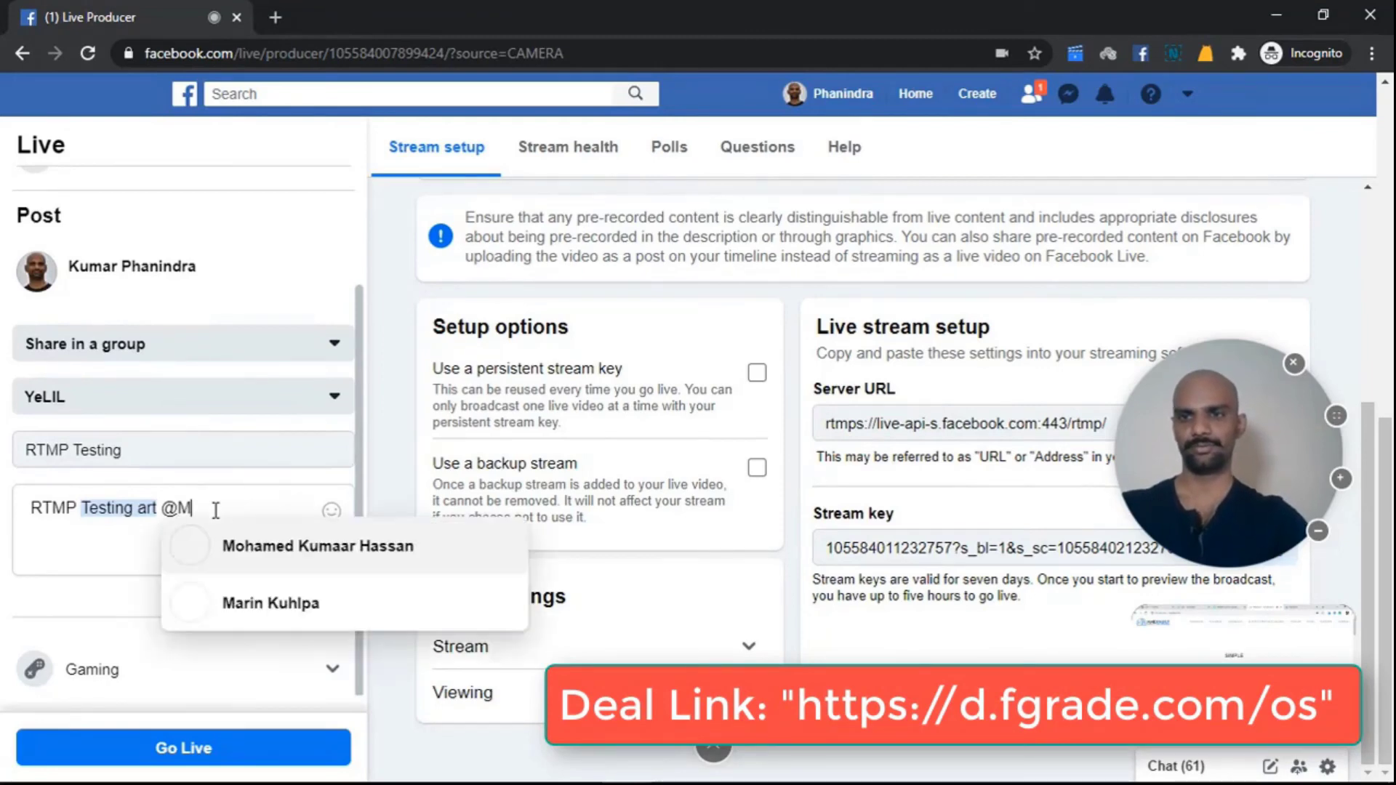
{"action": "type", "text": "O"}
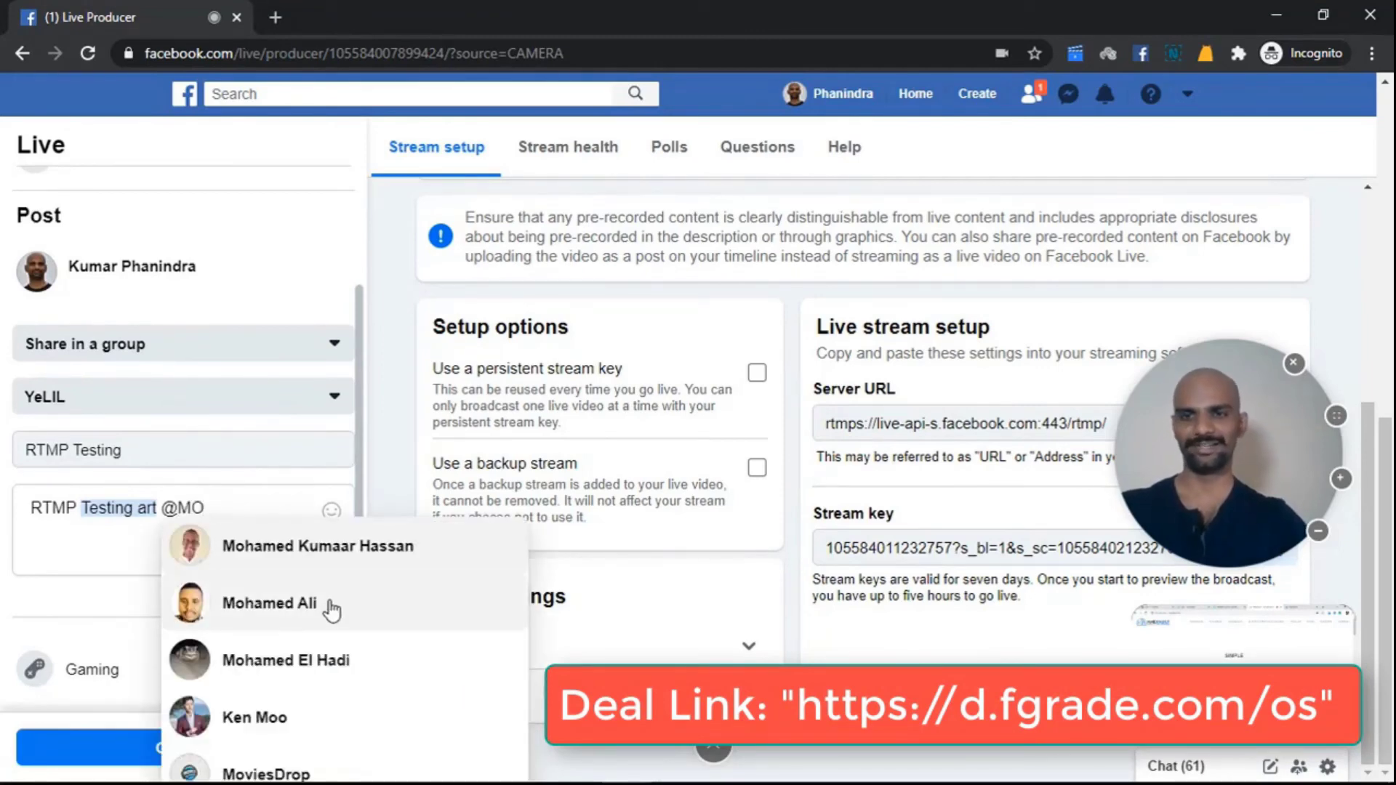
{"action": "left_click", "coordinate": [329, 603]}
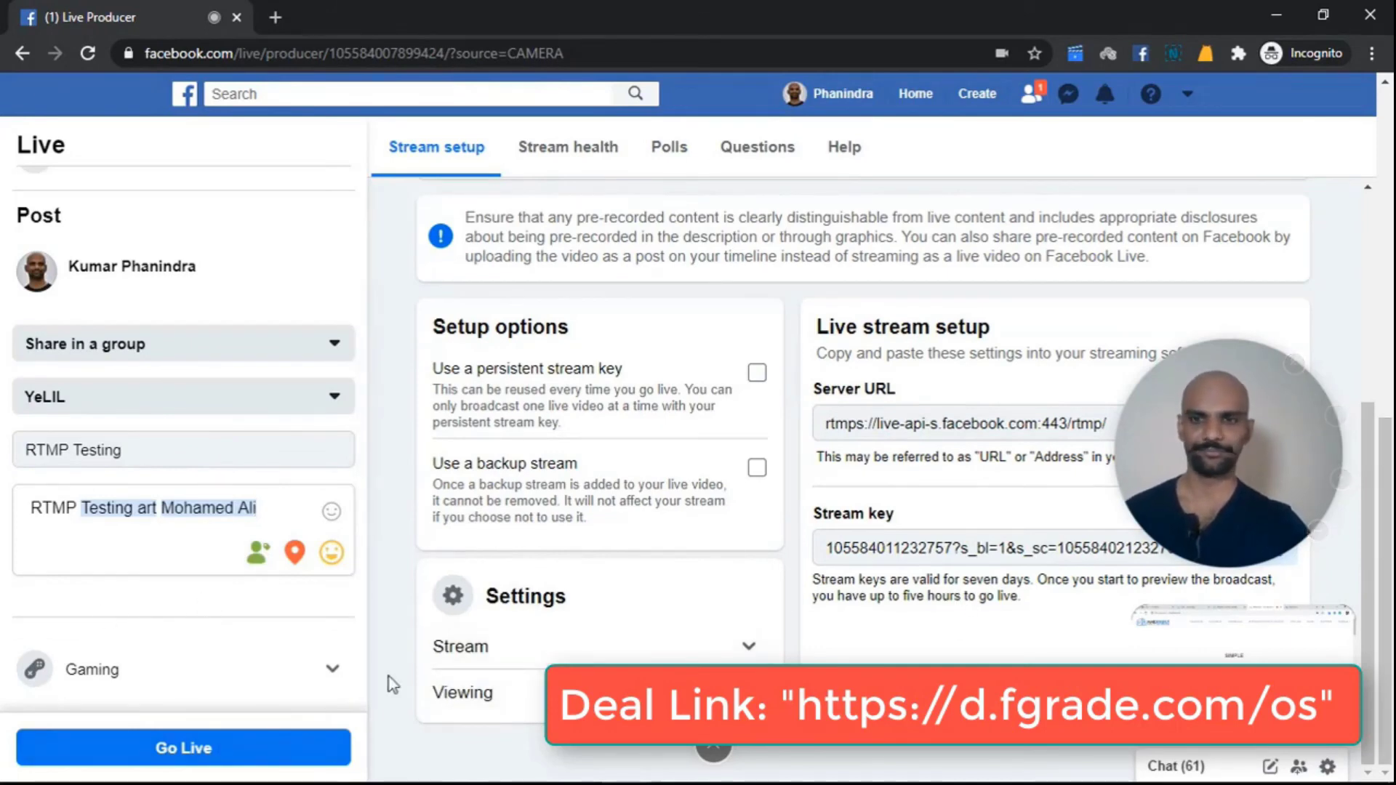
Go live in the YeLIL group, then return to the Facebook home feed.
{"action": "left_click", "coordinate": [240, 748]}
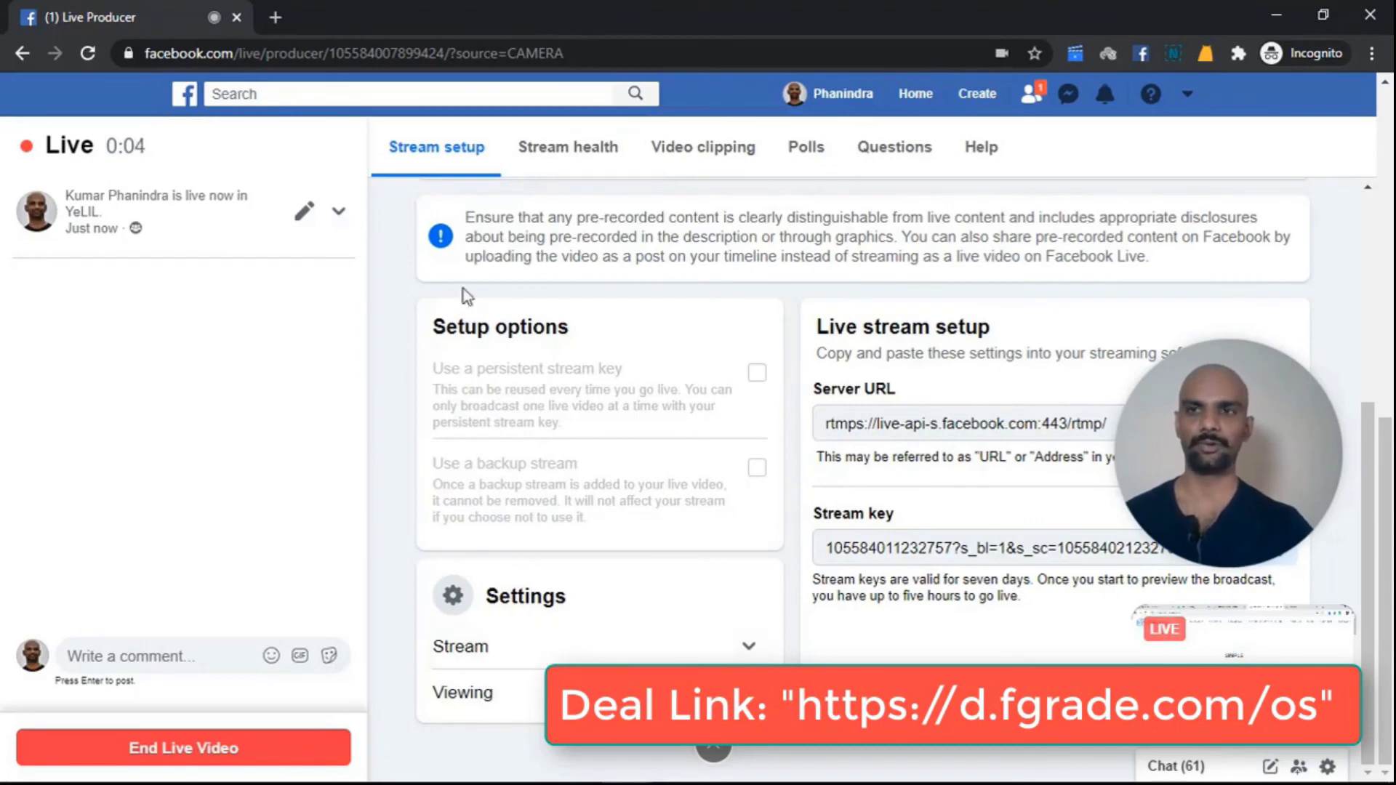
{"action": "left_click", "coordinate": [188, 96]}
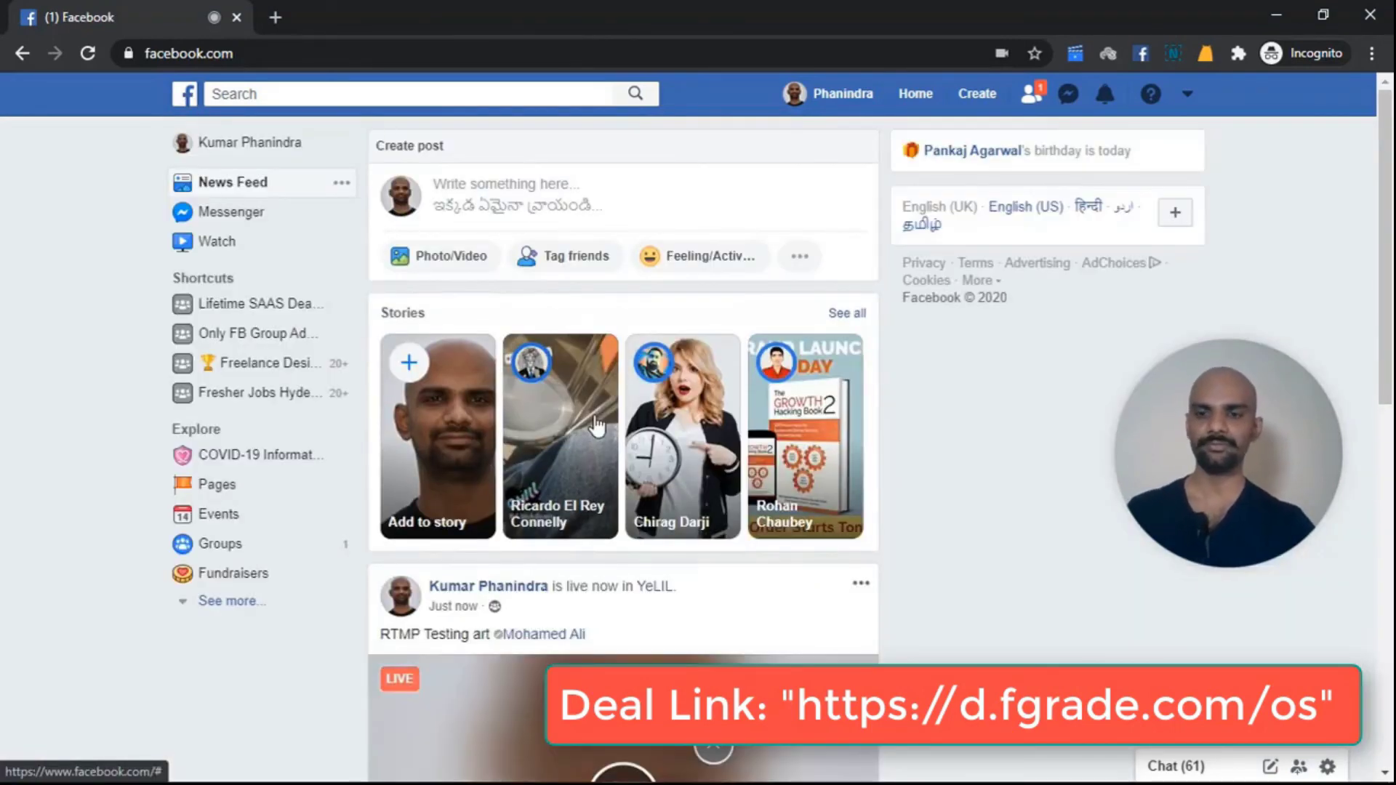
{"action": "scroll", "coordinate": [638, 425], "scroll_direction": "down", "scroll_amount": 3}
Play the live YeLIL group post in the news feed.
{"action": "left_click", "coordinate": [490, 483]}
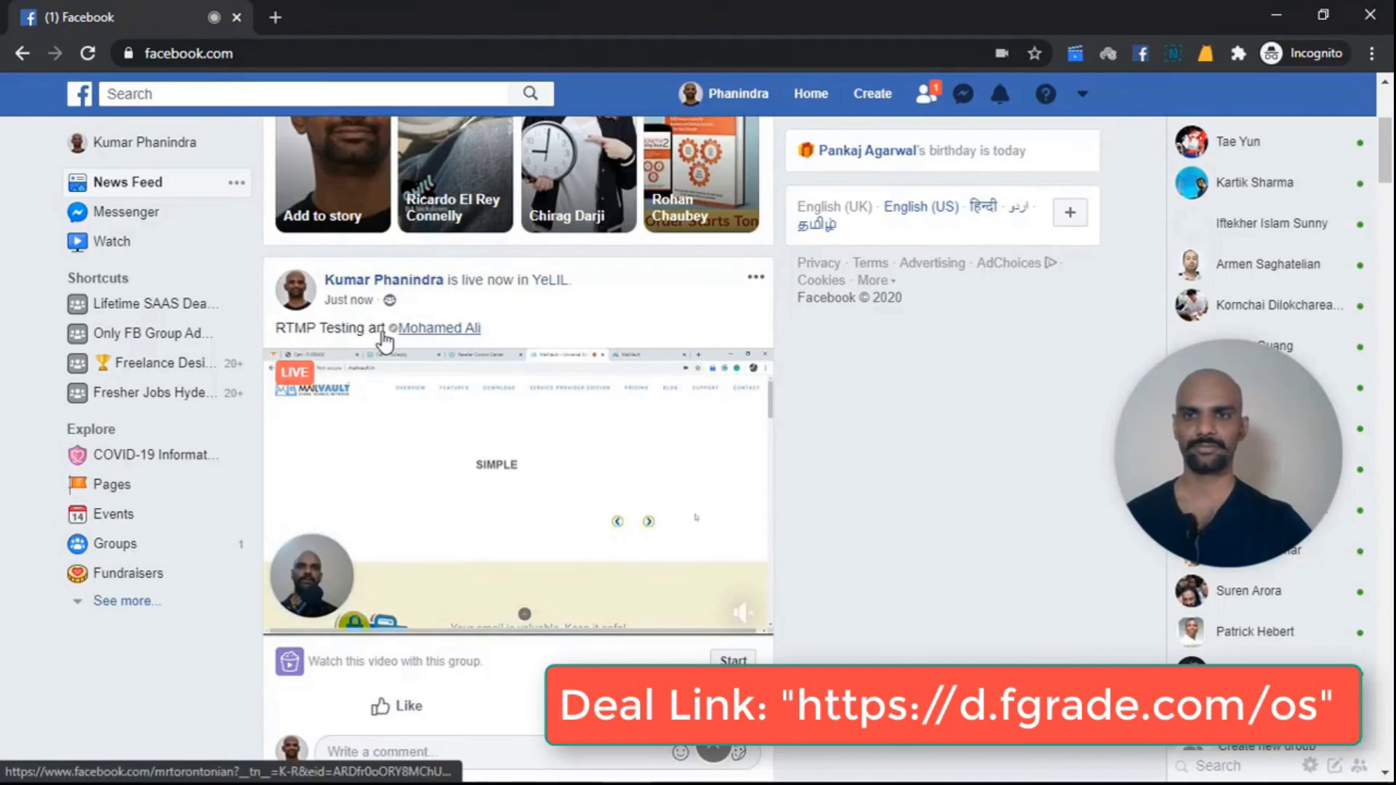
{"action": "scroll", "coordinate": [644, 545], "scroll_direction": "down", "scroll_amount": 1}
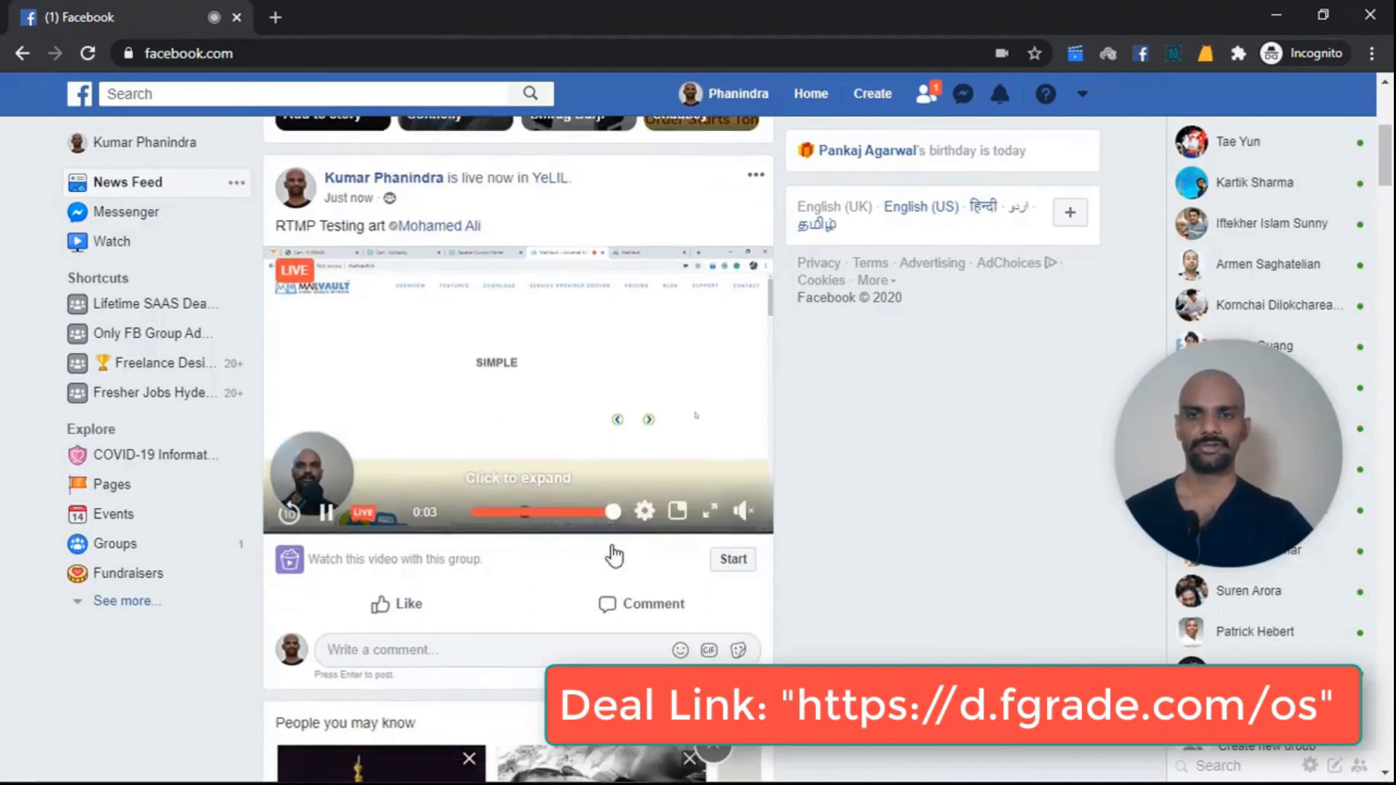